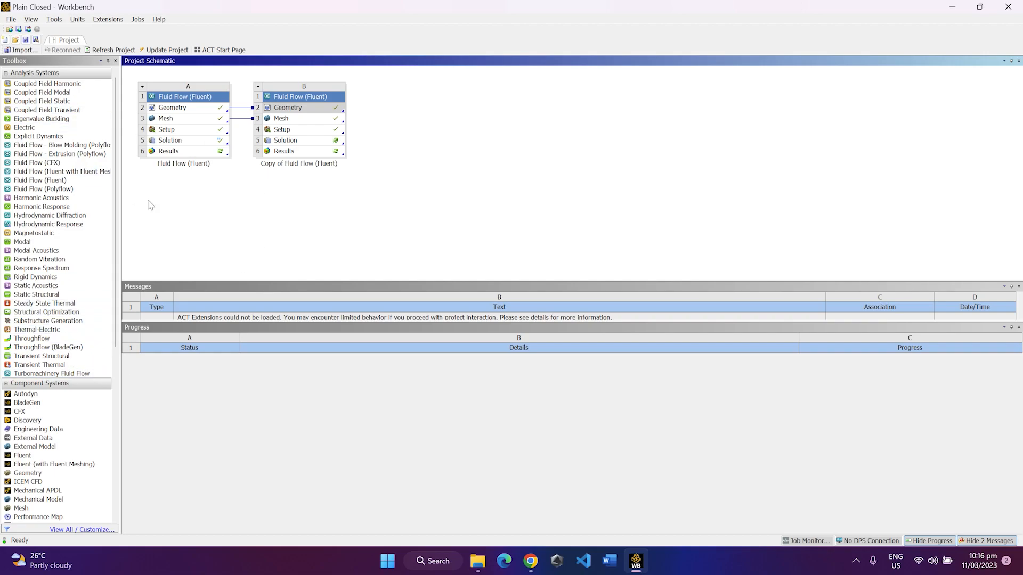
Add a new Fluid Flow (Fluent) system to the project schematic and import the PlainClosed part file as its geometry
click(83, 181)
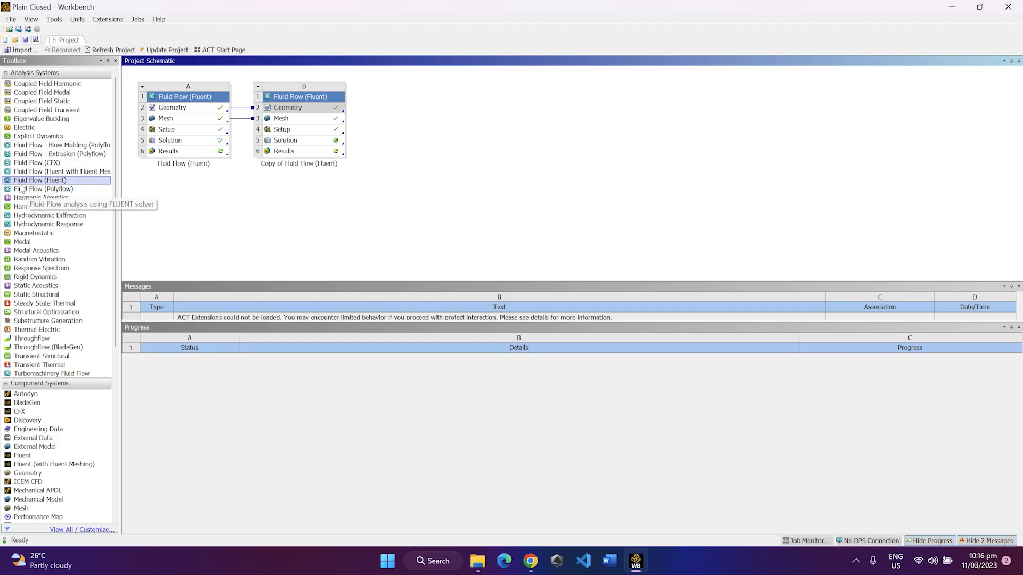
drag(35, 185, 404, 103)
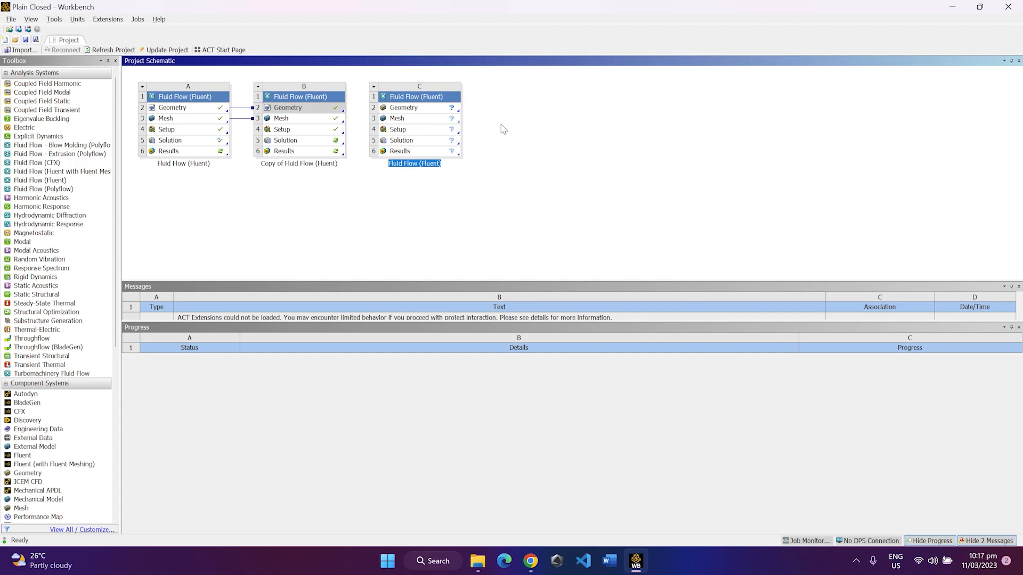
right_click(409, 107)
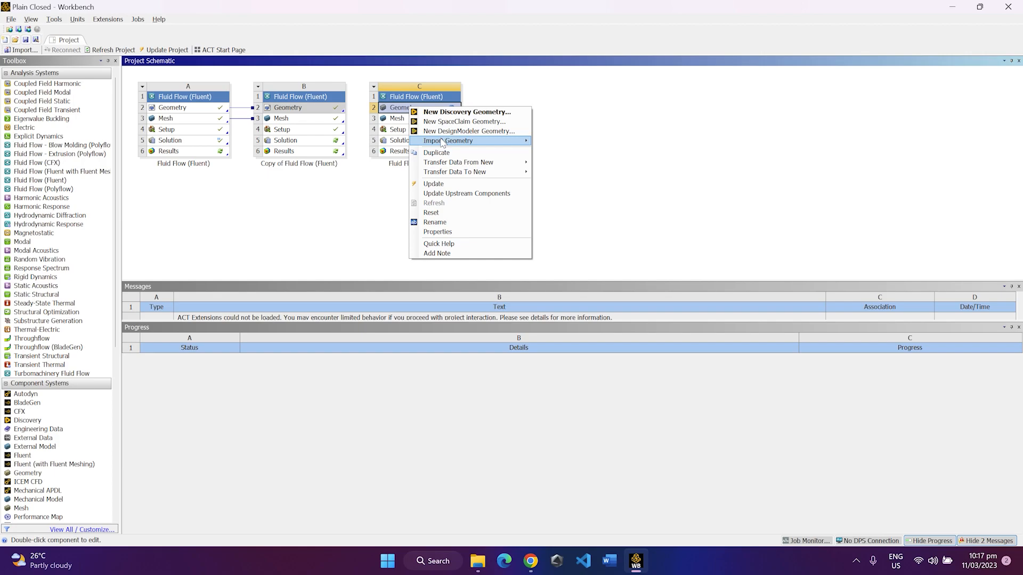
mouse_move(472, 142)
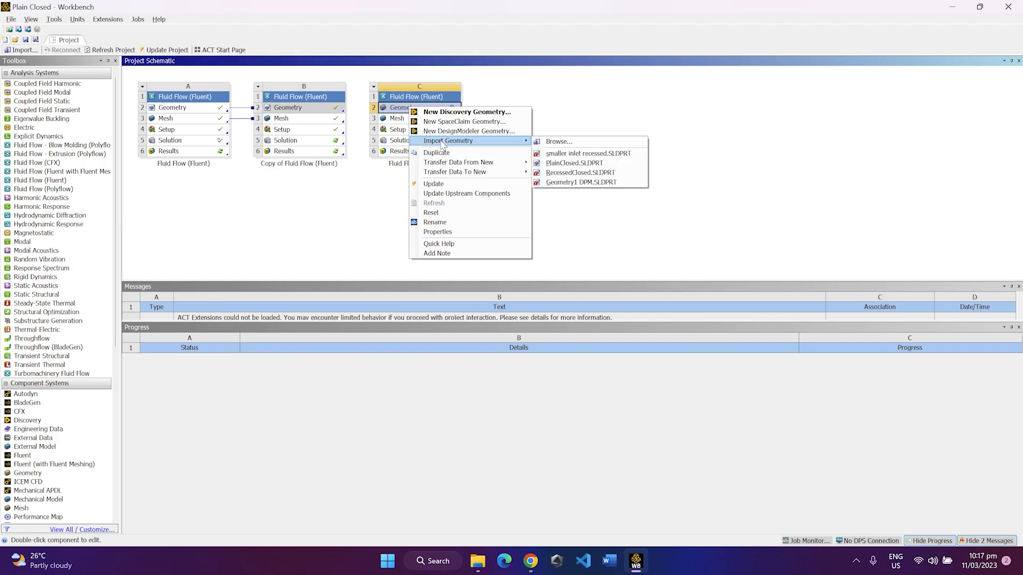
click(559, 141)
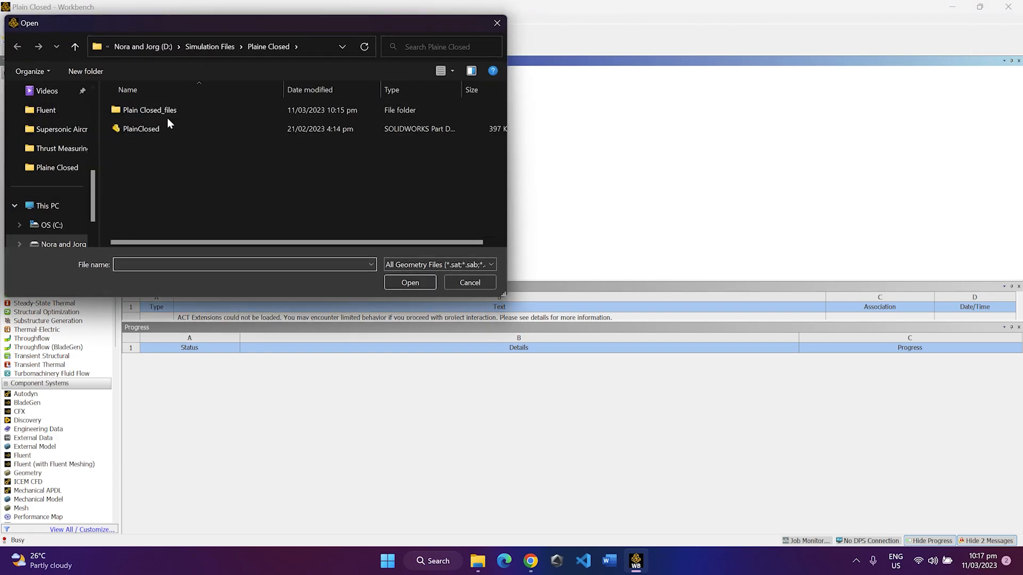
click(171, 128)
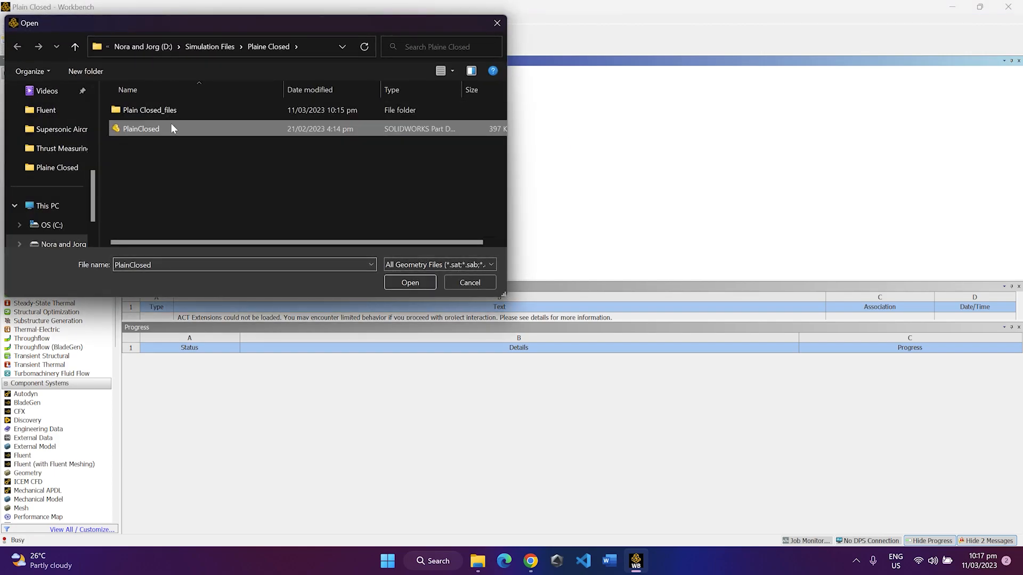
click(408, 283)
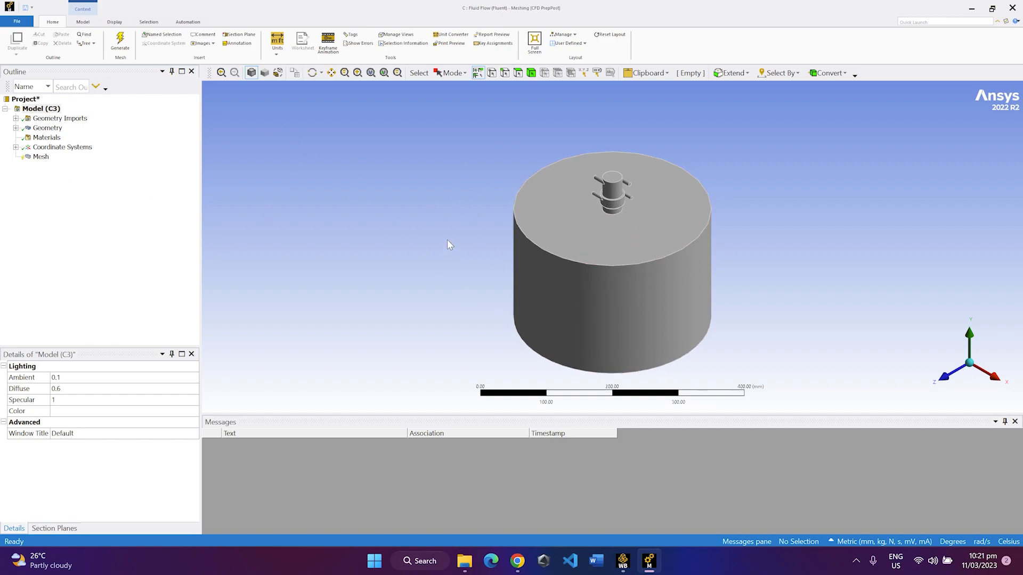
Generate the mesh with the default element size and examine it around the small tubes and central cylinder
click(38, 157)
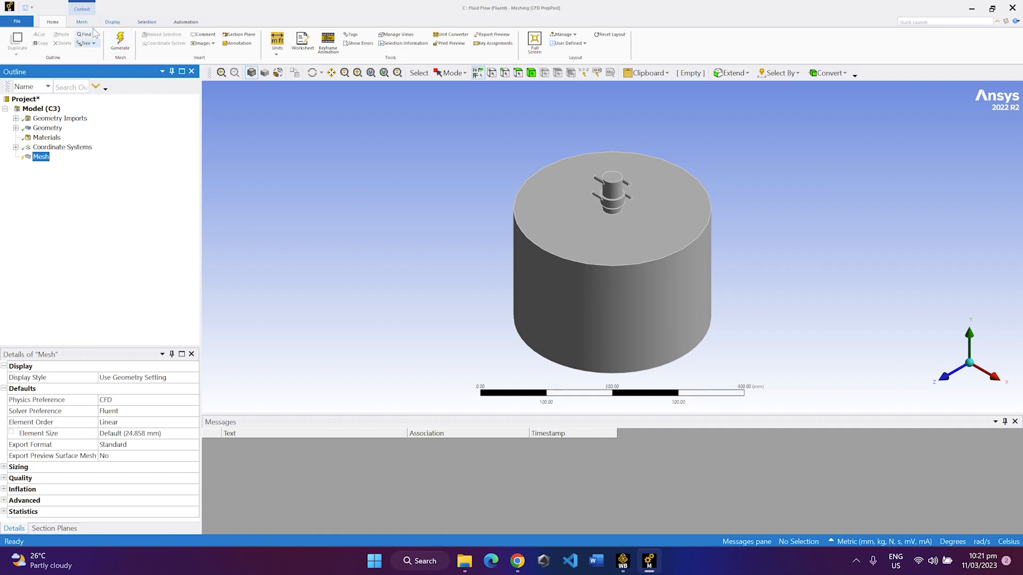
click(123, 49)
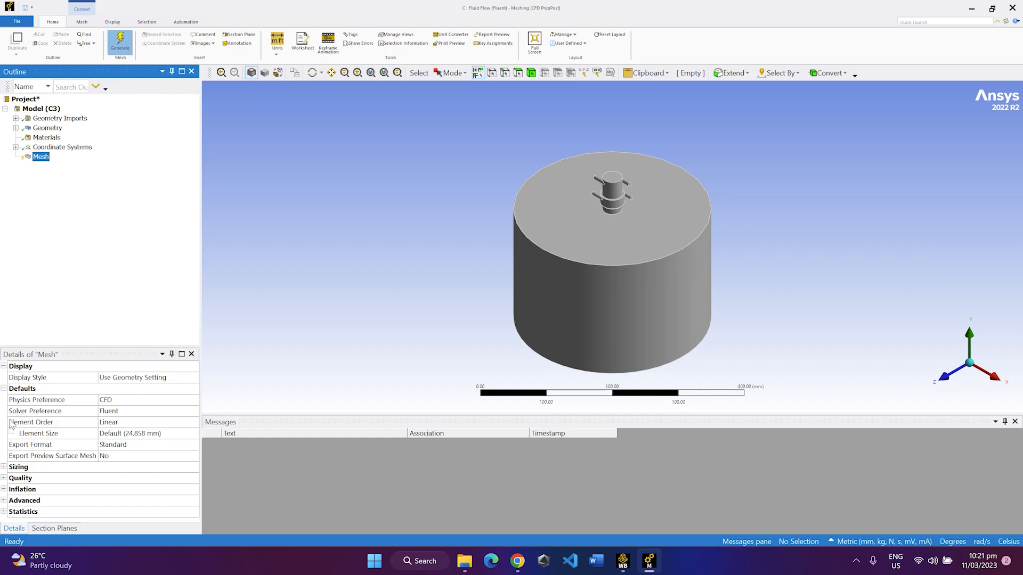
click(724, 228)
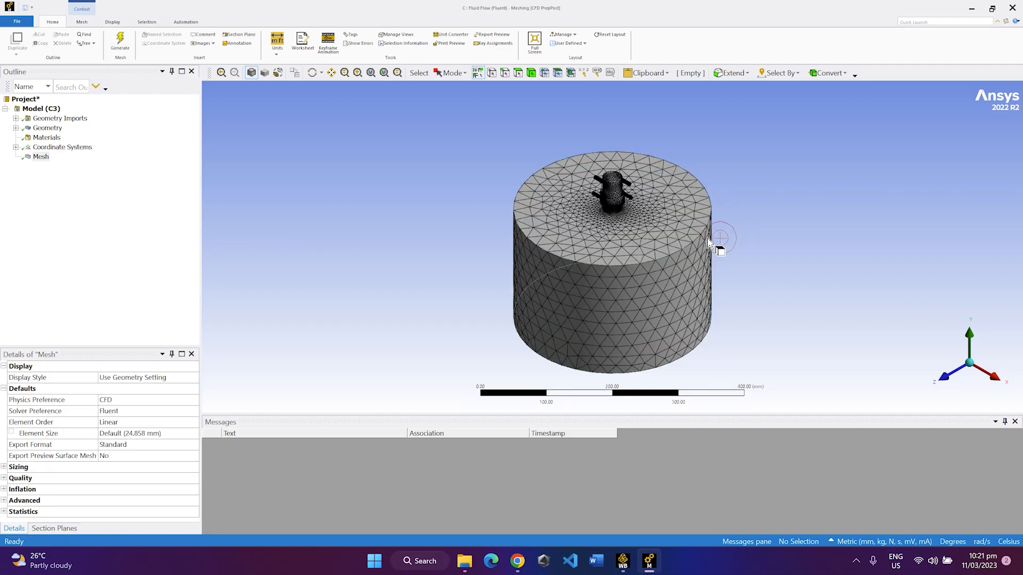
click(587, 267)
scroll(647, 176, up, 3)
scroll(647, 176, up, 3)
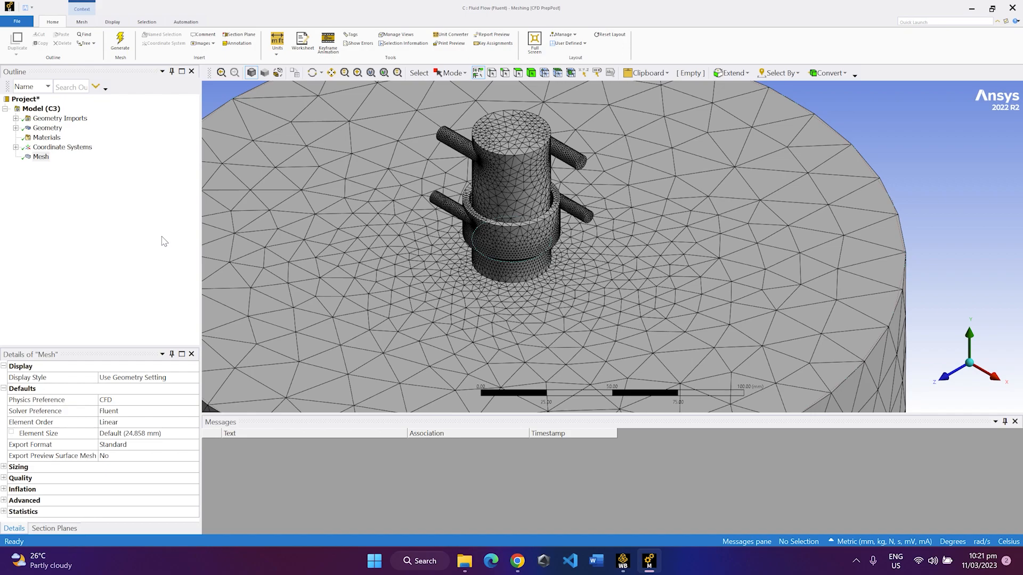
scroll(450, 221, down, 5)
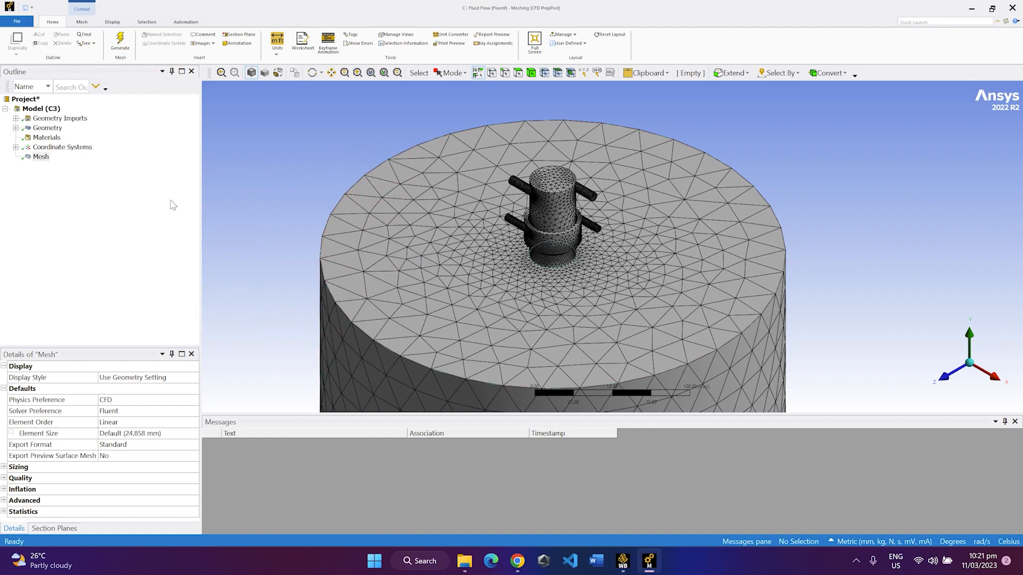
Set the global mesh element size to 20 mm and regenerate the mesh
click(41, 156)
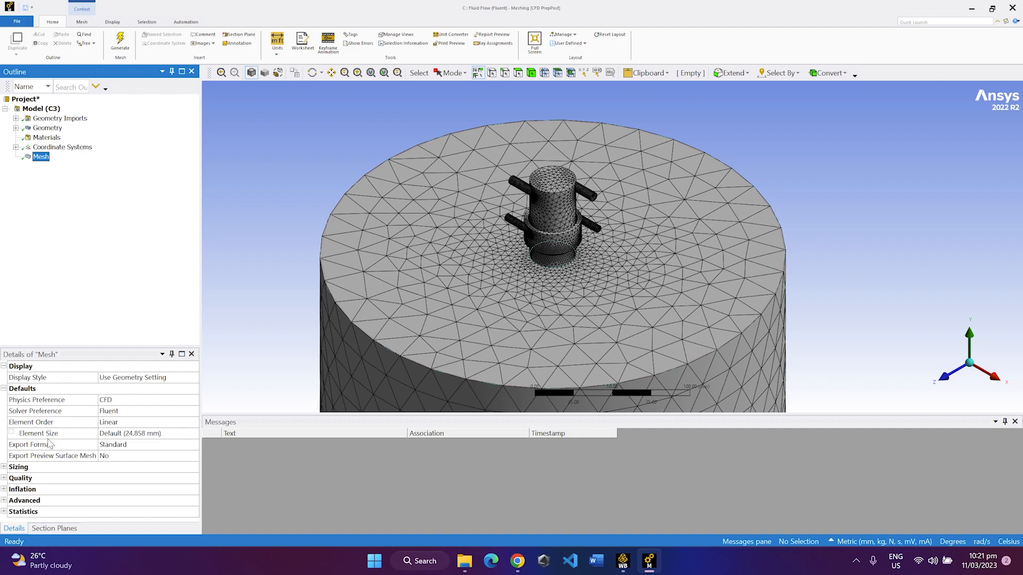
click(113, 433)
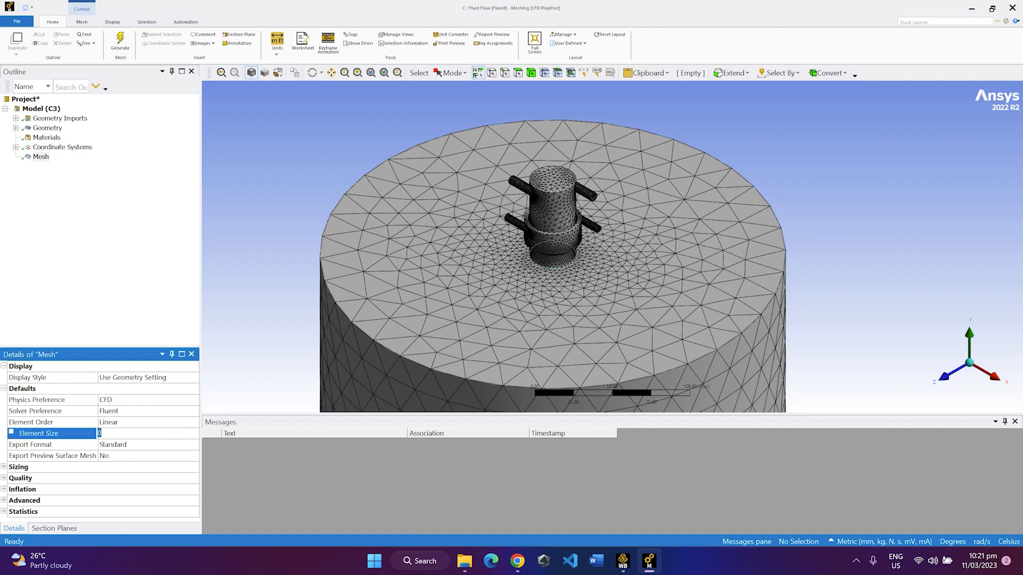
text(20)
click(62, 272)
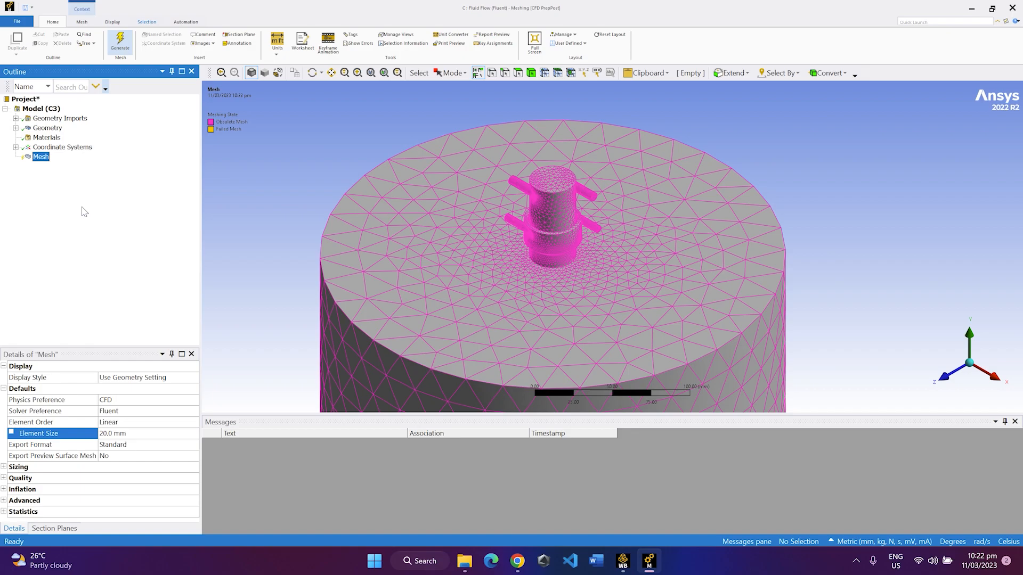
click(120, 42)
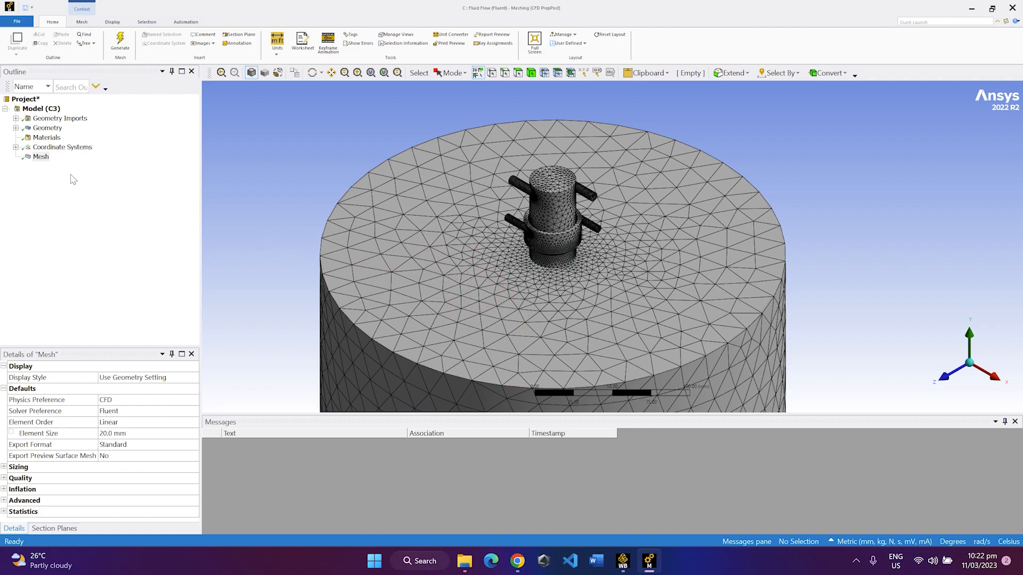
scroll(575, 269, down, 2)
scroll(572, 267, up, 3)
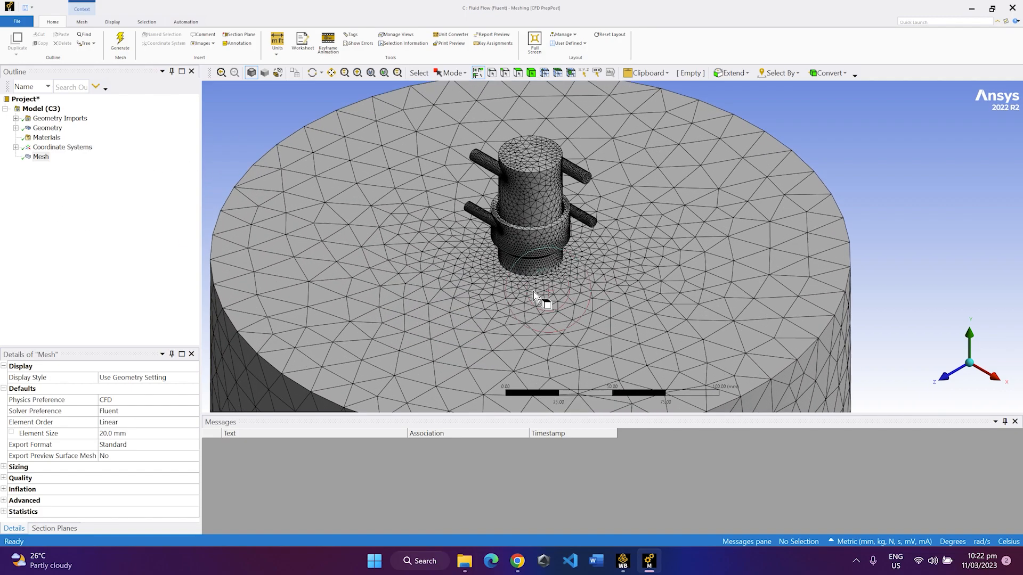
scroll(453, 261, up, 1)
scroll(482, 290, down, 1)
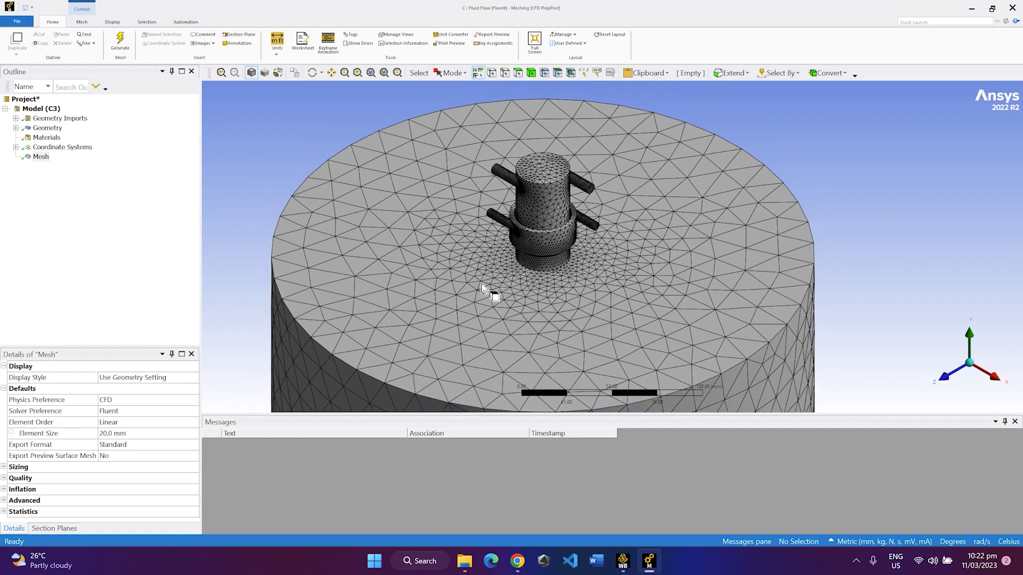
right_click(39, 157)
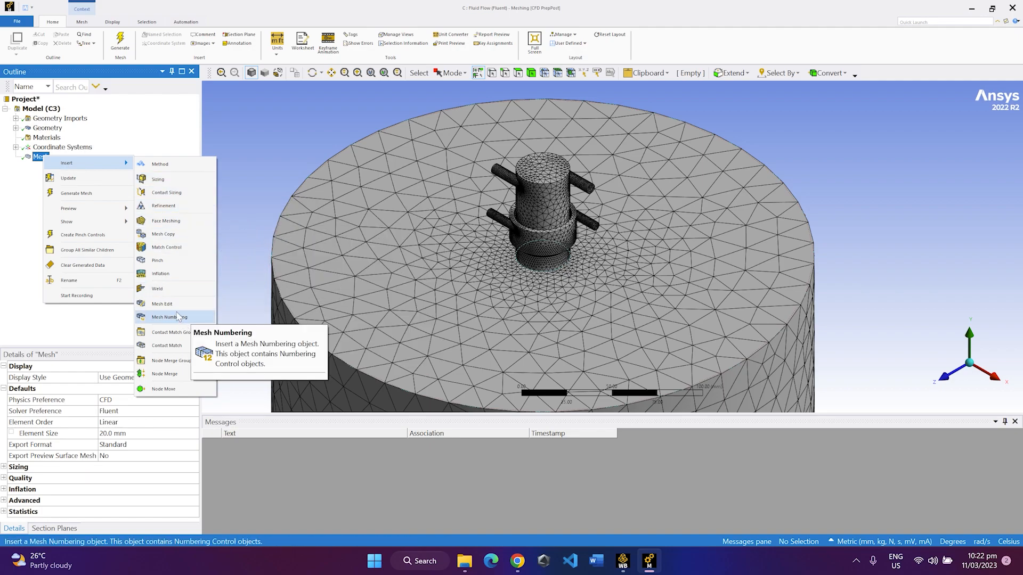
click(186, 132)
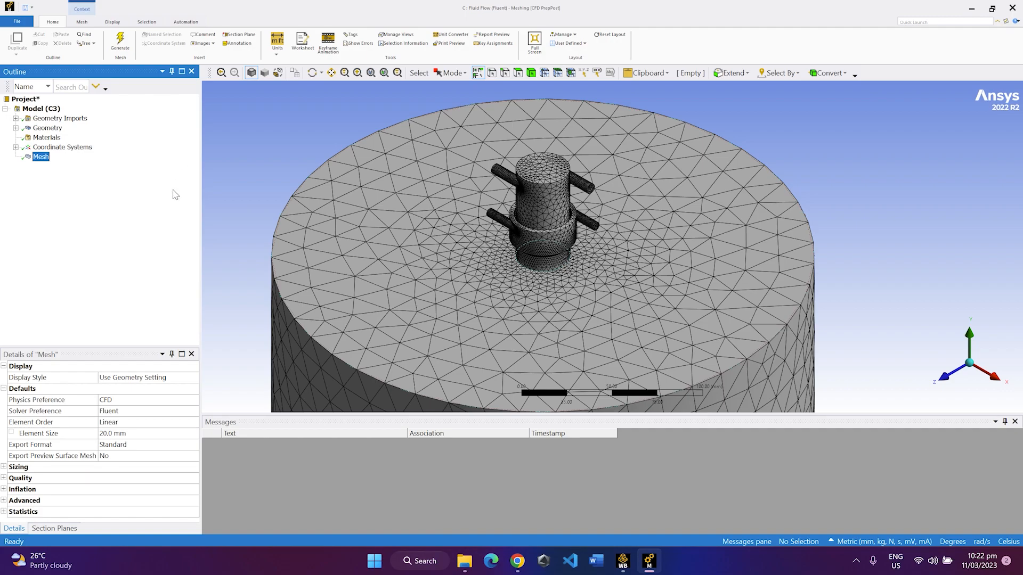
scroll(575, 361, down, 3)
scroll(546, 358, up, 3)
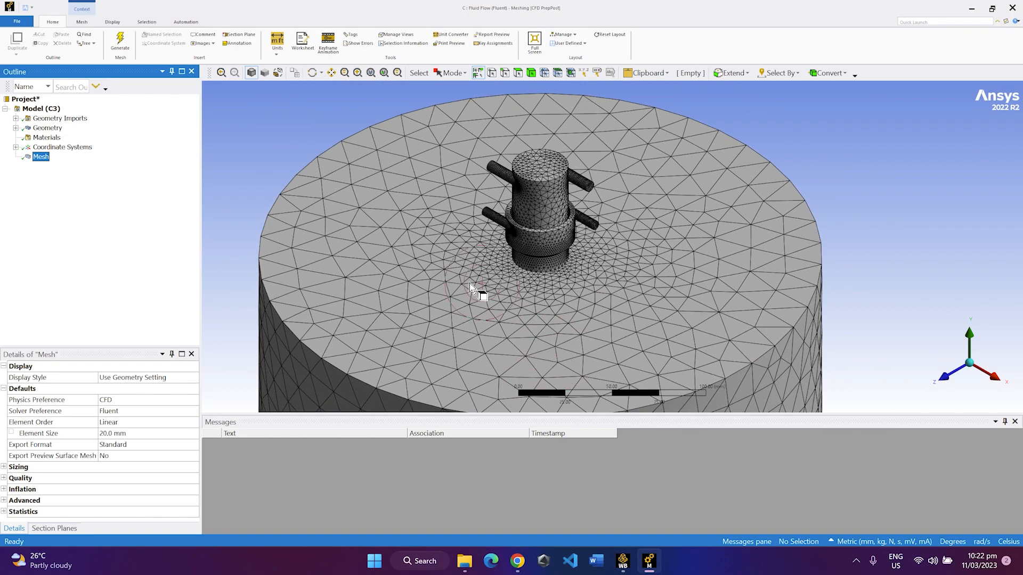
scroll(474, 290, up, 3)
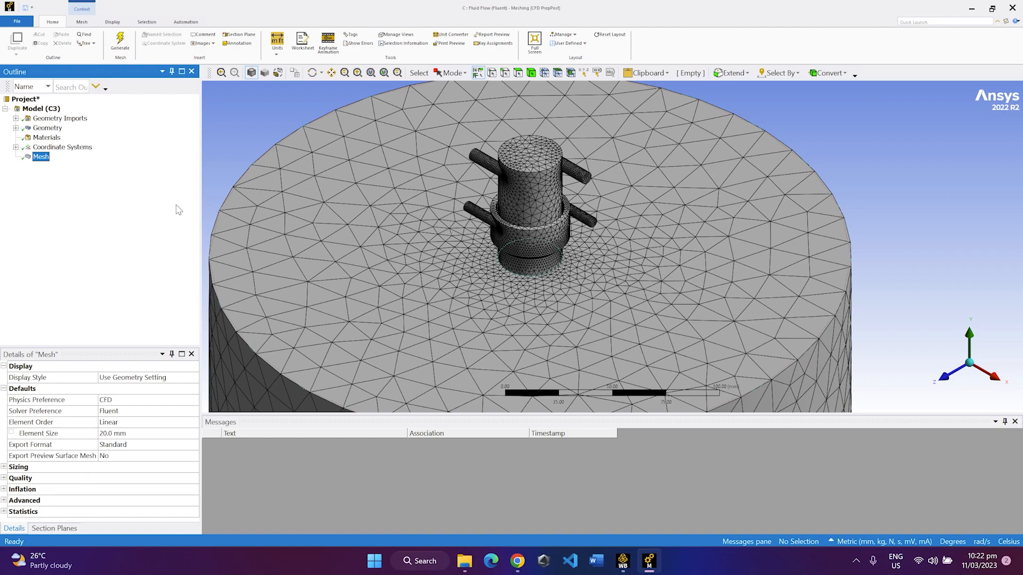
Create a named selection "oxidizer-inlet" from the end faces of the two upper side tubes
scroll(422, 293, up, 2)
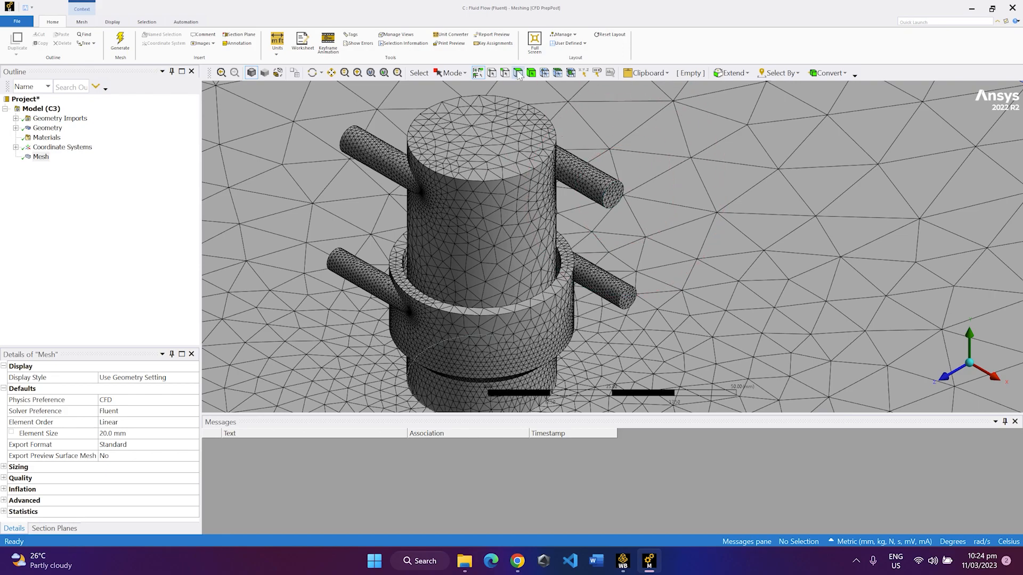
ctrl+middle_drag(596, 157, 636, 241)
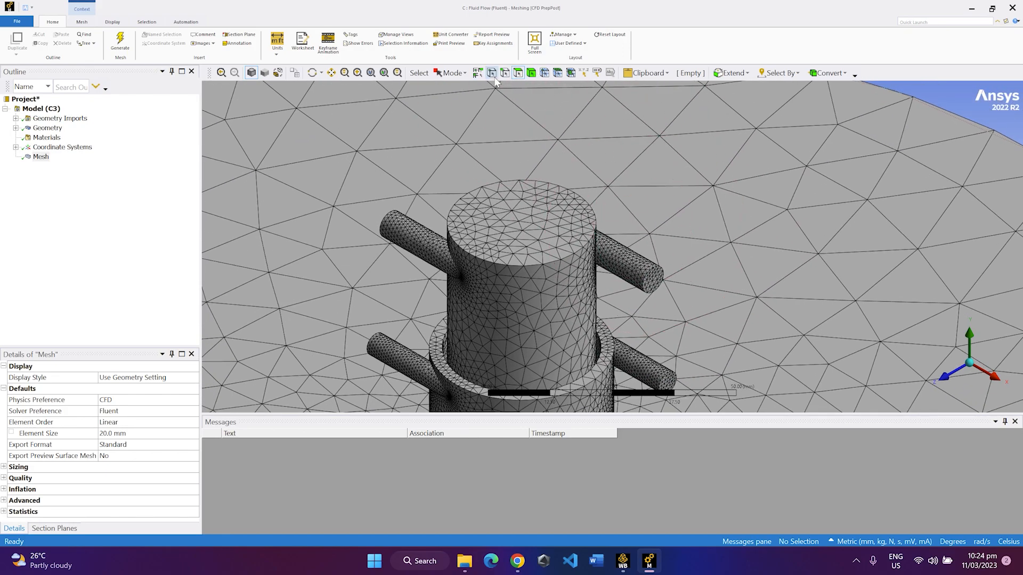
ctrl+middle_drag(583, 213, 543, 152)
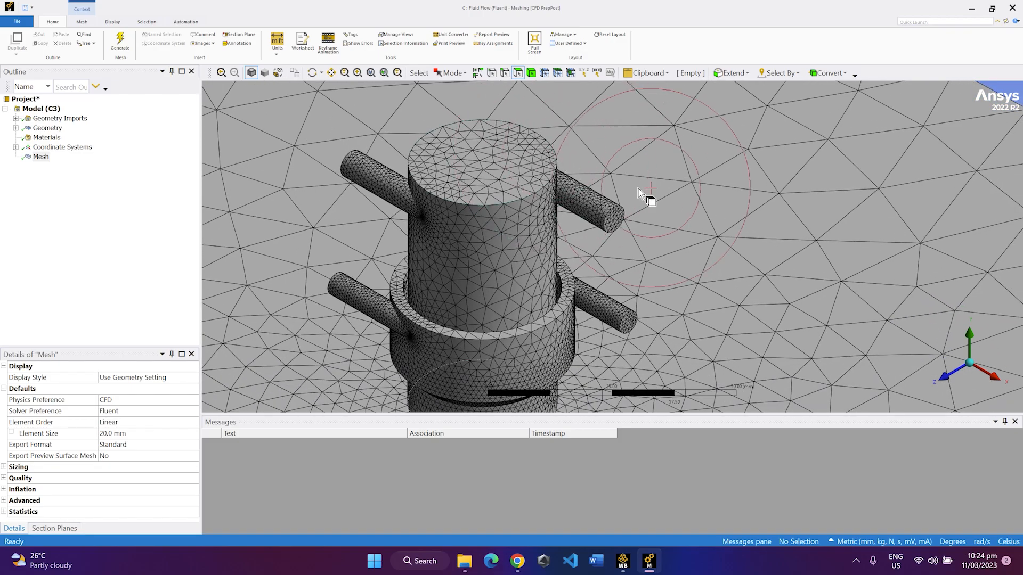
click(615, 218)
middle_drag(292, 243, 604, 267)
ctrl+click(640, 365)
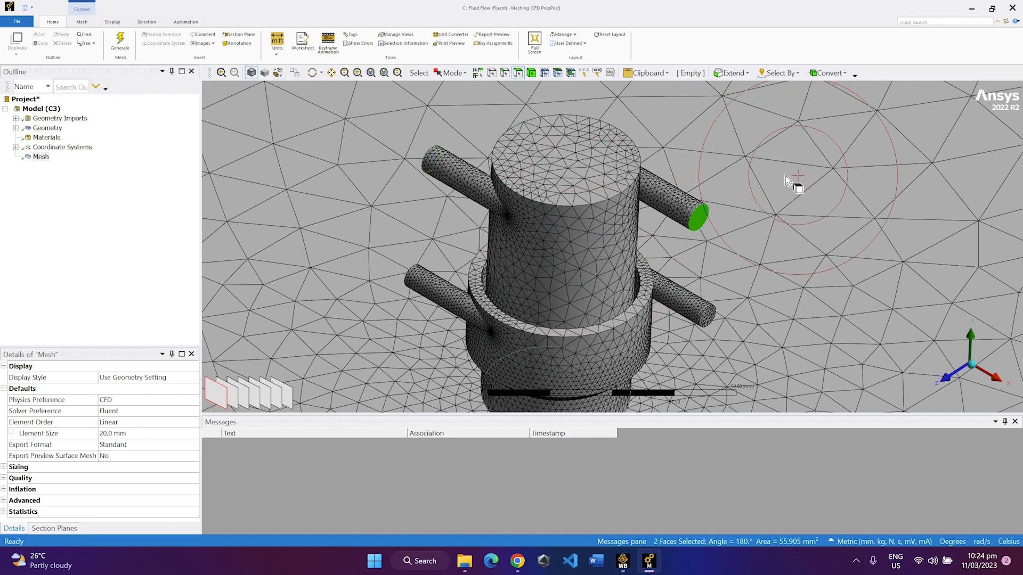
right_click(701, 218)
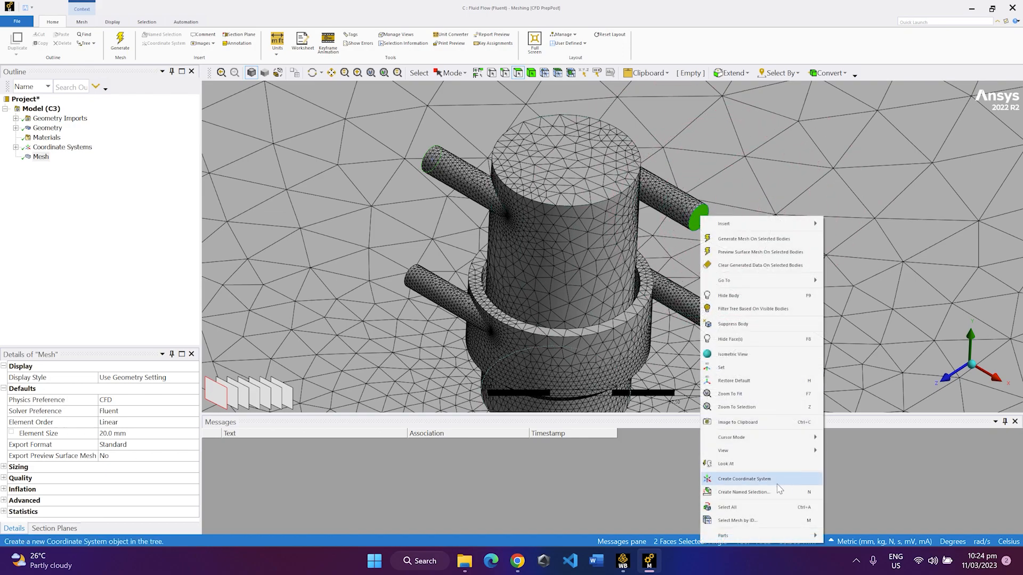
click(769, 493)
text(oxidizer-inlet)
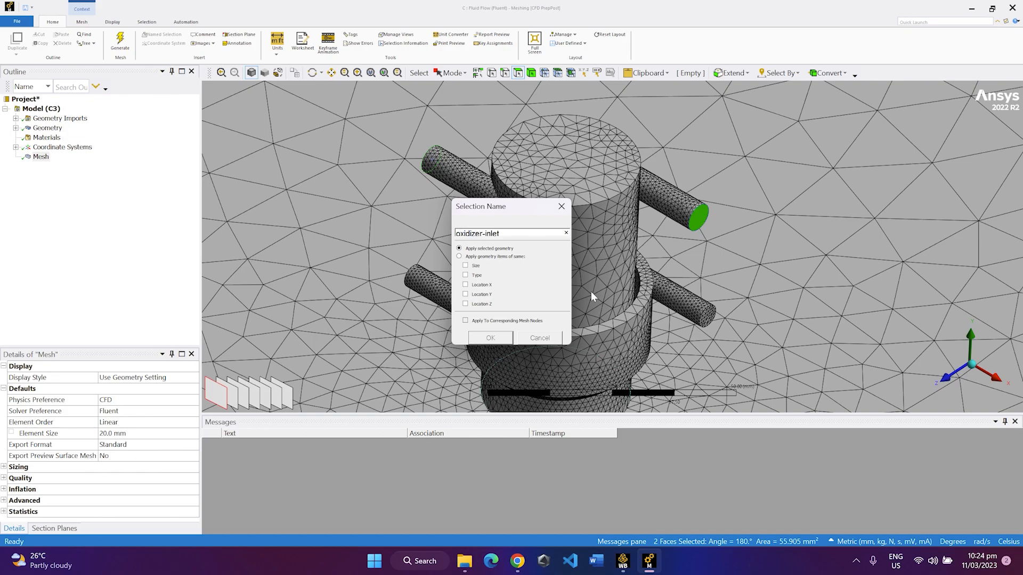
key(Return)
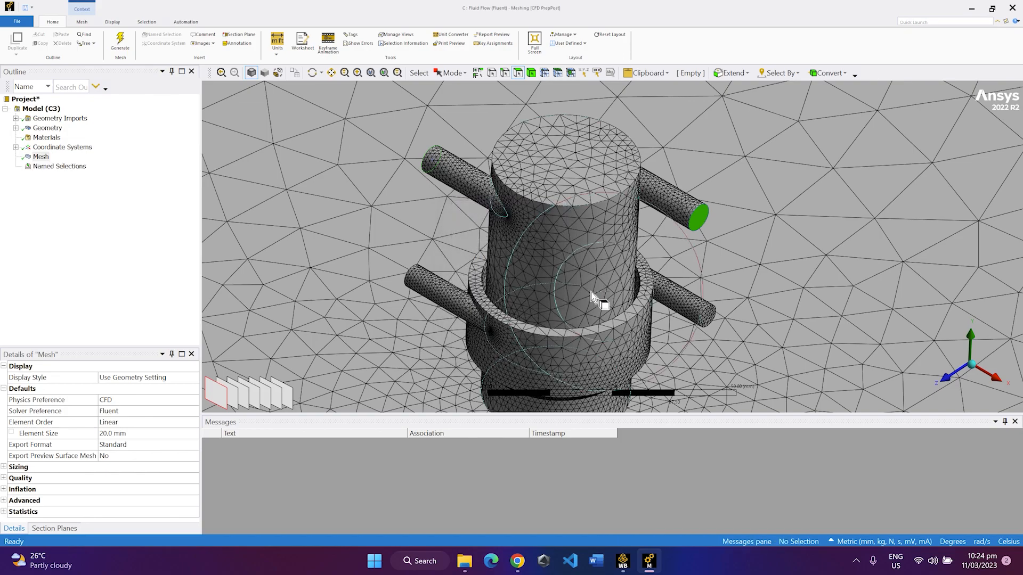
Create a named selection "fuel-inlet" from the end faces of the two lower side tubes
mouse_move(657, 290)
middle_down()
mouse_move(665, 299)
mouse_move(650, 292)
middle_up()
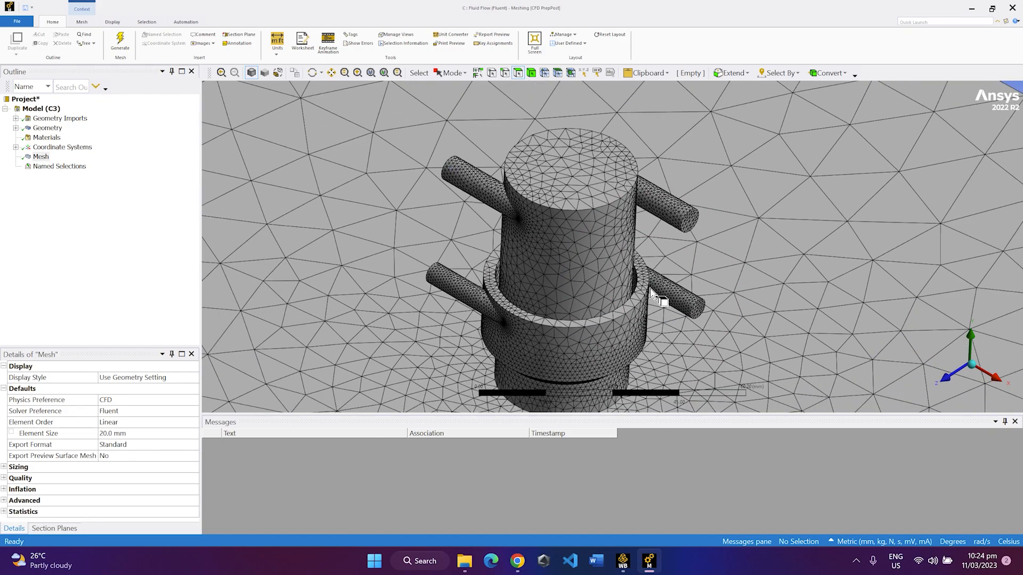
middle_drag(650, 289, 608, 279)
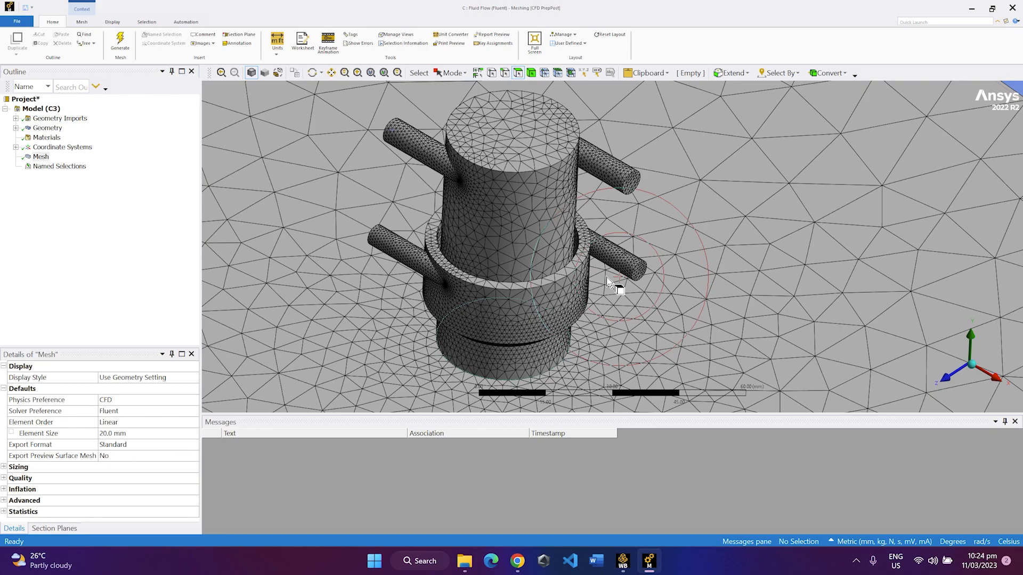
middle_drag(606, 278, 597, 282)
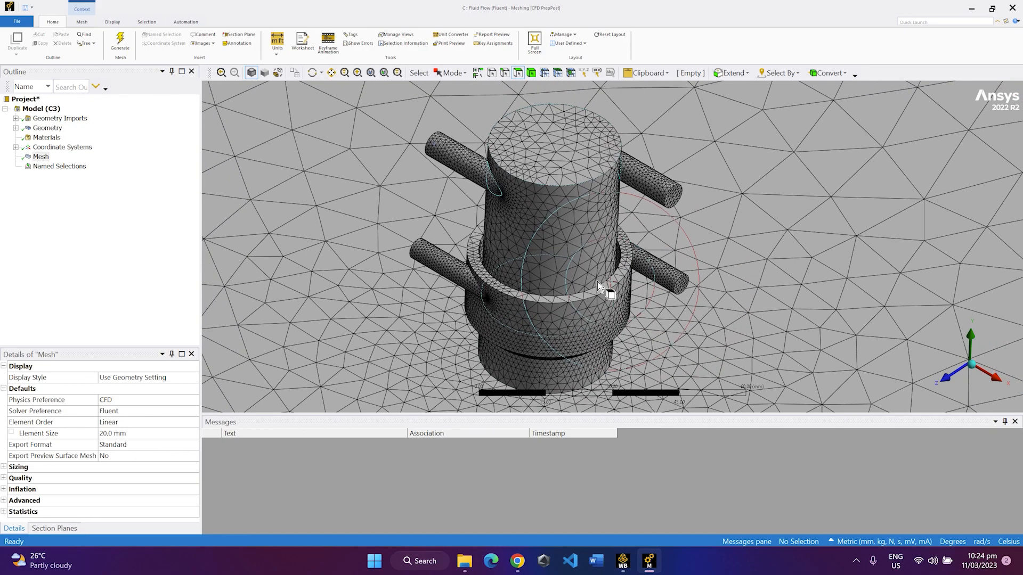
click(683, 287)
middle_drag(683, 288, 504, 232)
ctrl+click(495, 223)
right_click(494, 218)
click(530, 492)
text(fuel-inlet)
key(Return)
Create a named selection "outlet" from the curved side face and the bottom face of the large cylinder
scroll(569, 346, up, 2)
scroll(530, 287, down, 7)
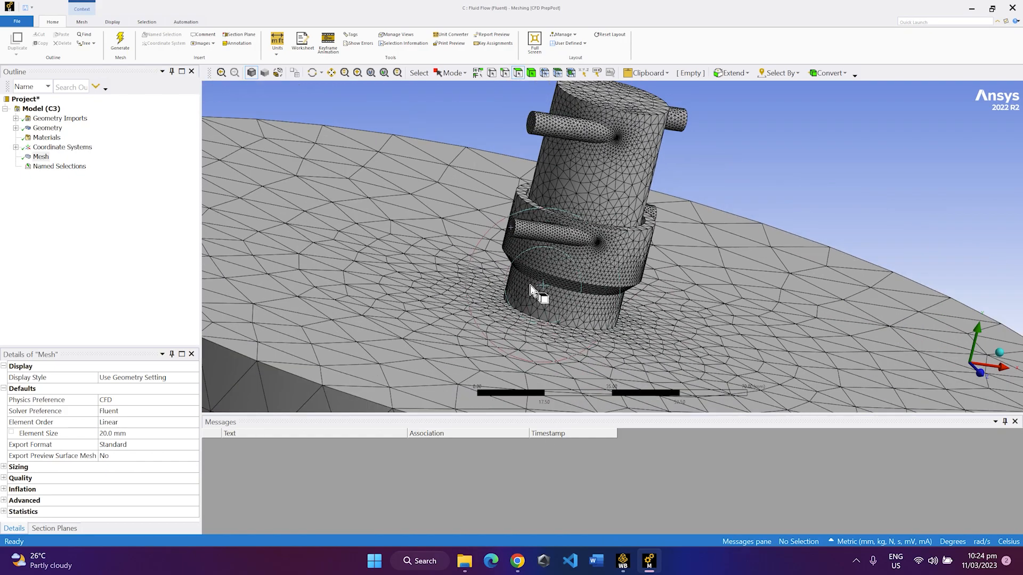
middle_drag(531, 288, 550, 277)
click(586, 277)
ctrl+click(488, 360)
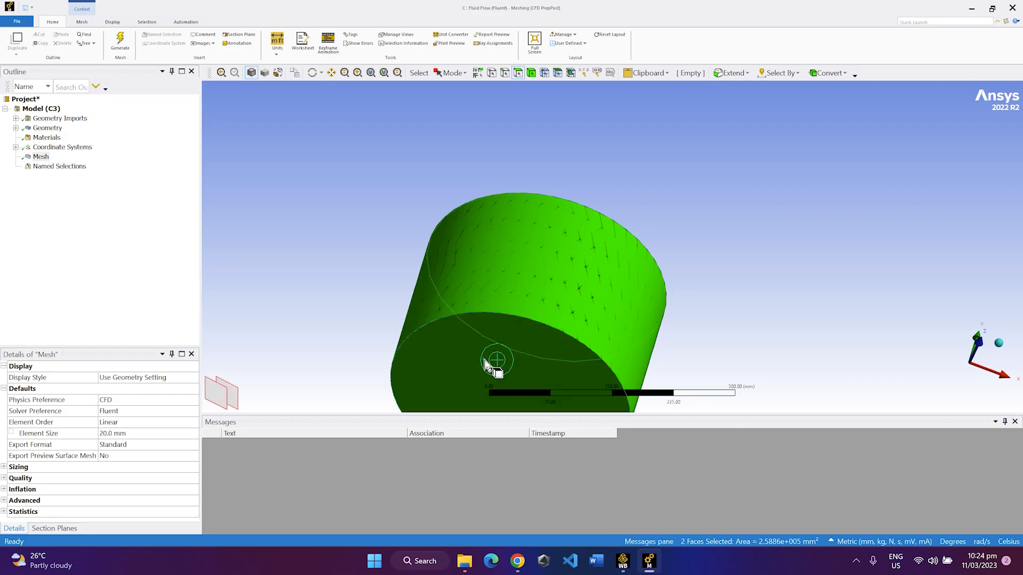
right_click(504, 274)
click(554, 491)
text(outlet)
key(Return)
right_click(541, 281)
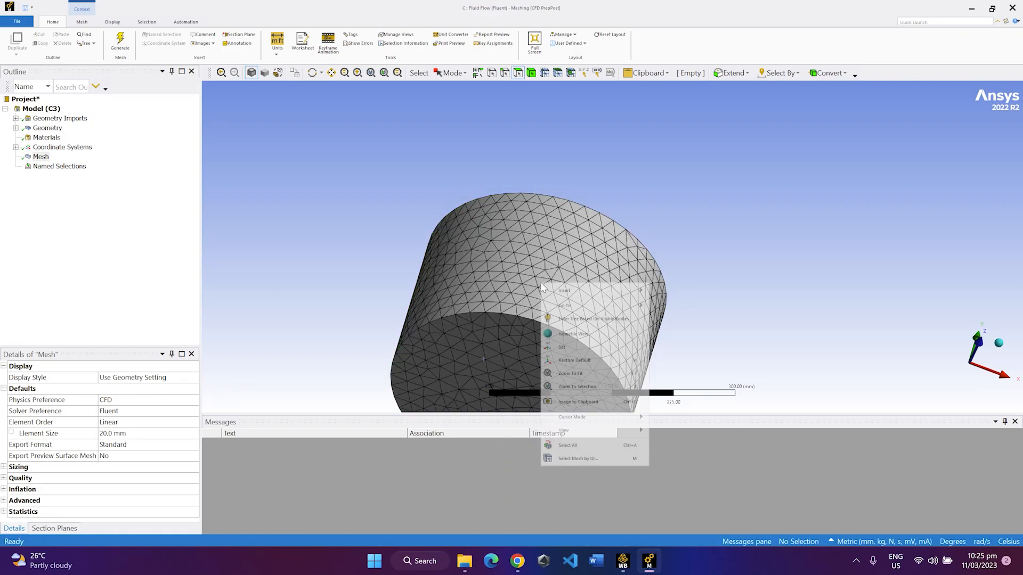
Create a named selection "walls" from all faces except the outlet faces and the end faces of the four side tubes
click(551, 394)
ctrl+click(481, 336)
ctrl+click(492, 261)
middle_drag(493, 261, 577, 160)
scroll(480, 327, up, 5)
scroll(565, 186, up, 2)
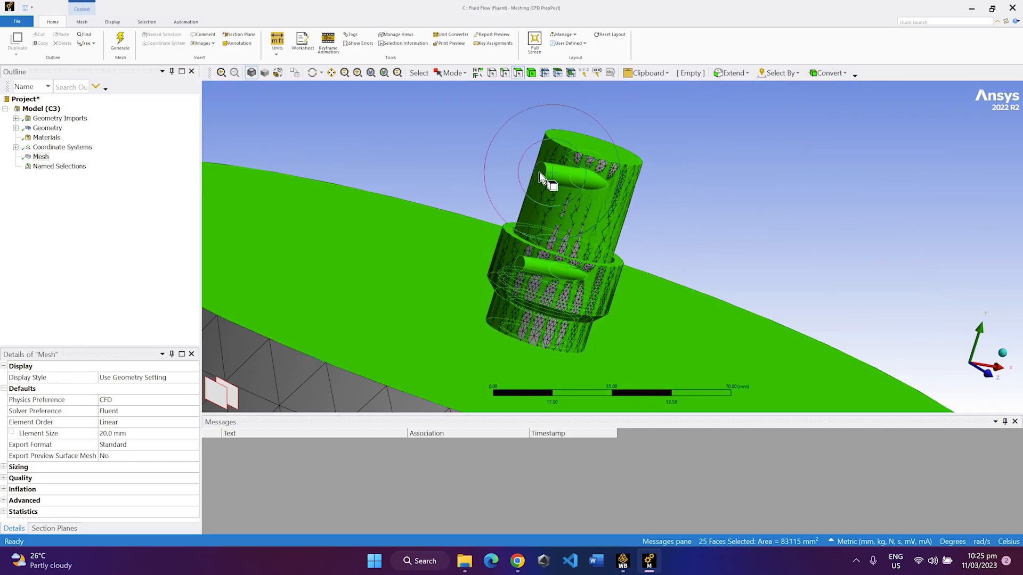
ctrl+click(541, 173)
ctrl+click(523, 270)
middle_drag(523, 270, 433, 233)
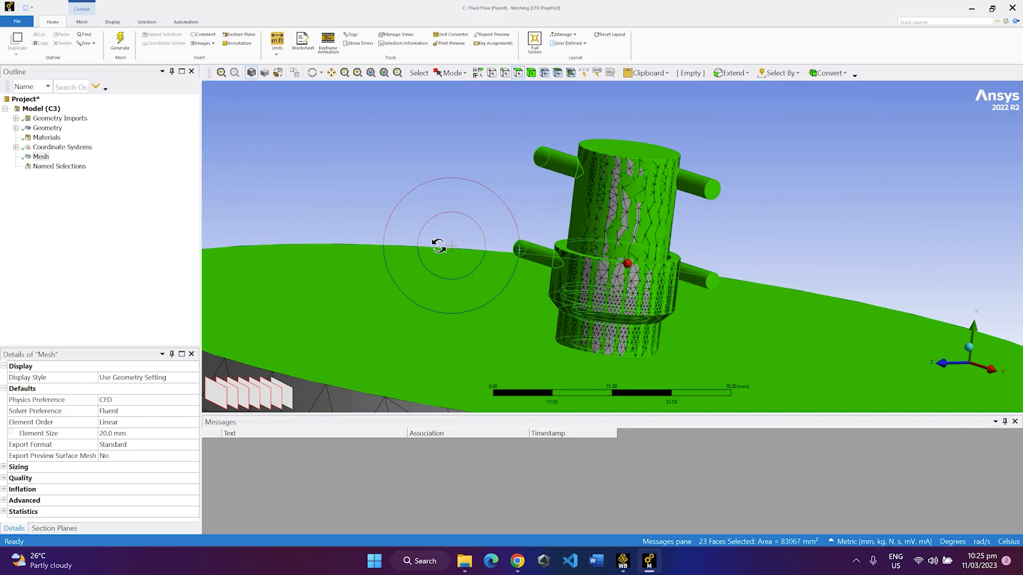
ctrl+click(714, 190)
ctrl+click(713, 286)
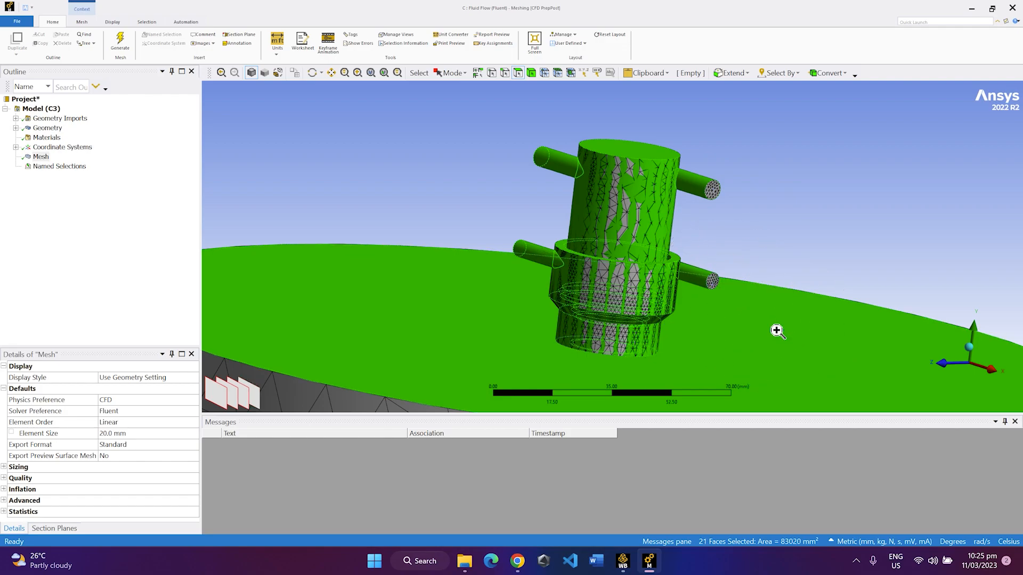
right_click(776, 329)
click(840, 278)
text(walls)
key(Return)
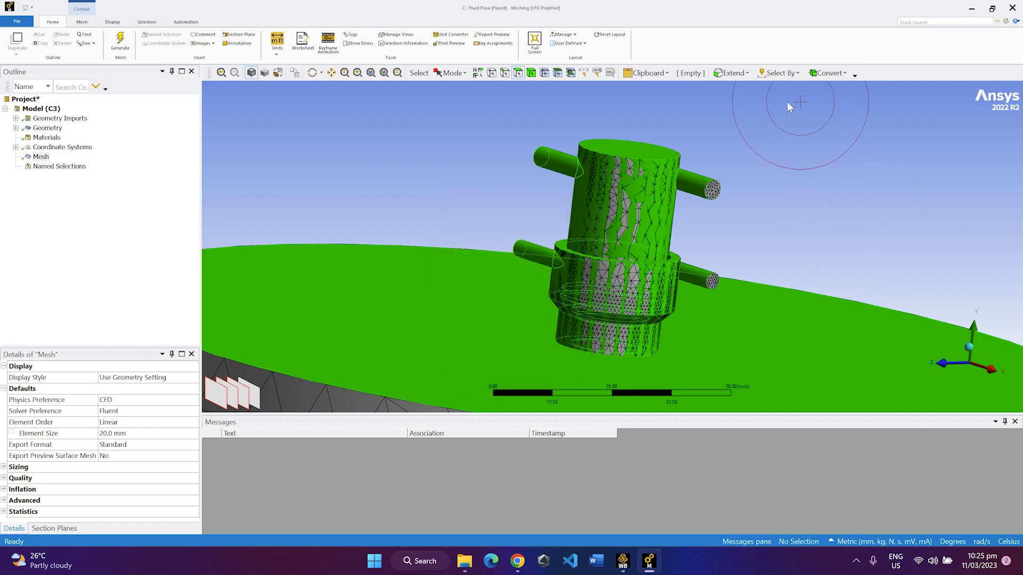
scroll(621, 277, up, 2)
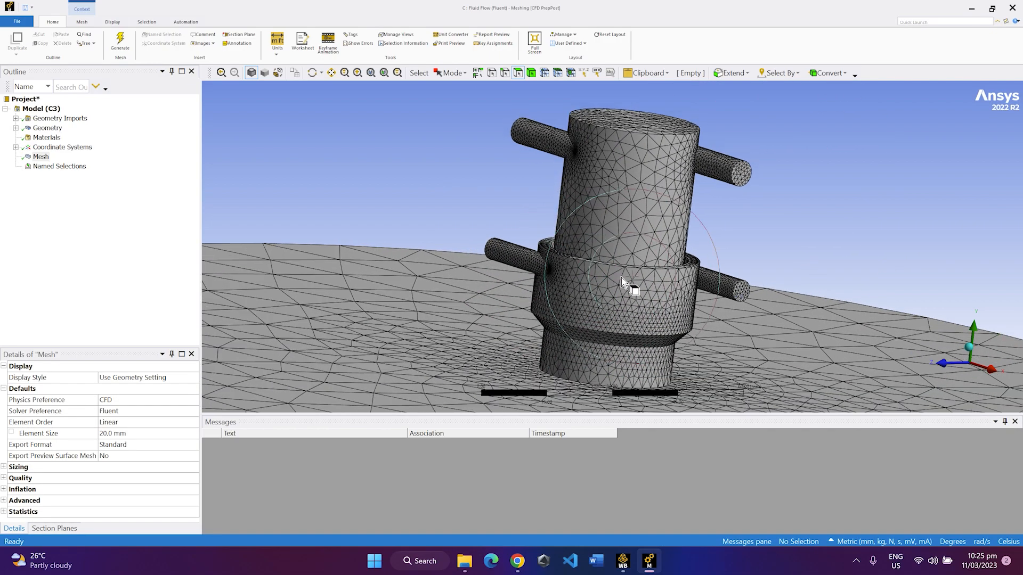
scroll(621, 277, down, 3)
middle_drag(730, 276, 658, 277)
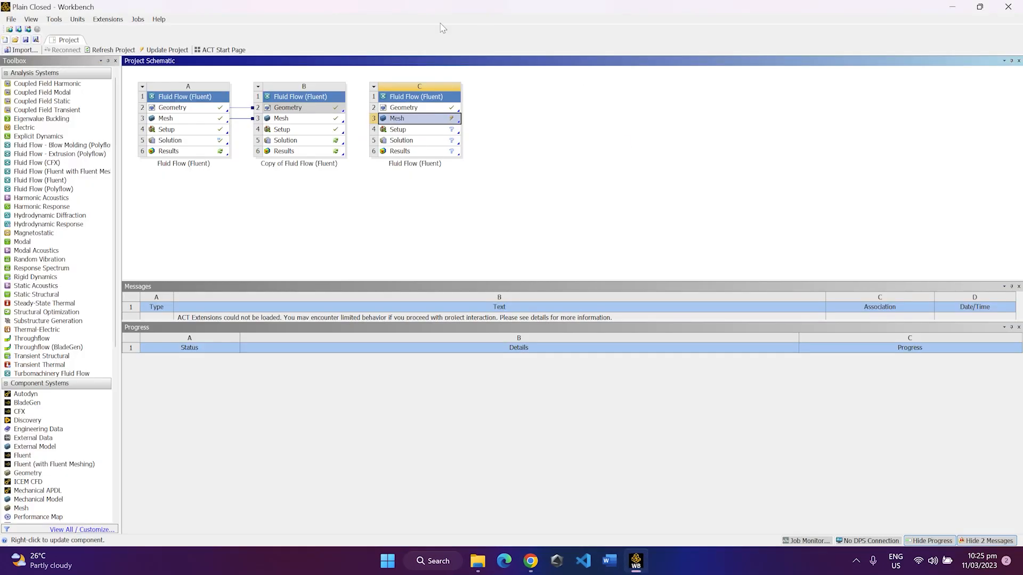
Save the project in Workbench and update the Mesh component of Fluent system C
click(539, 199)
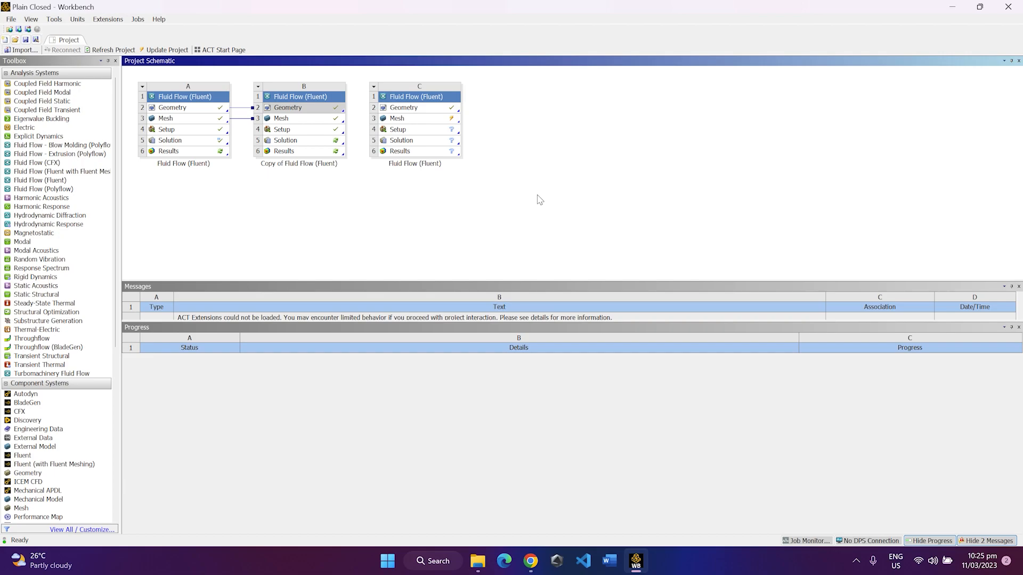
key(ctrl+s)
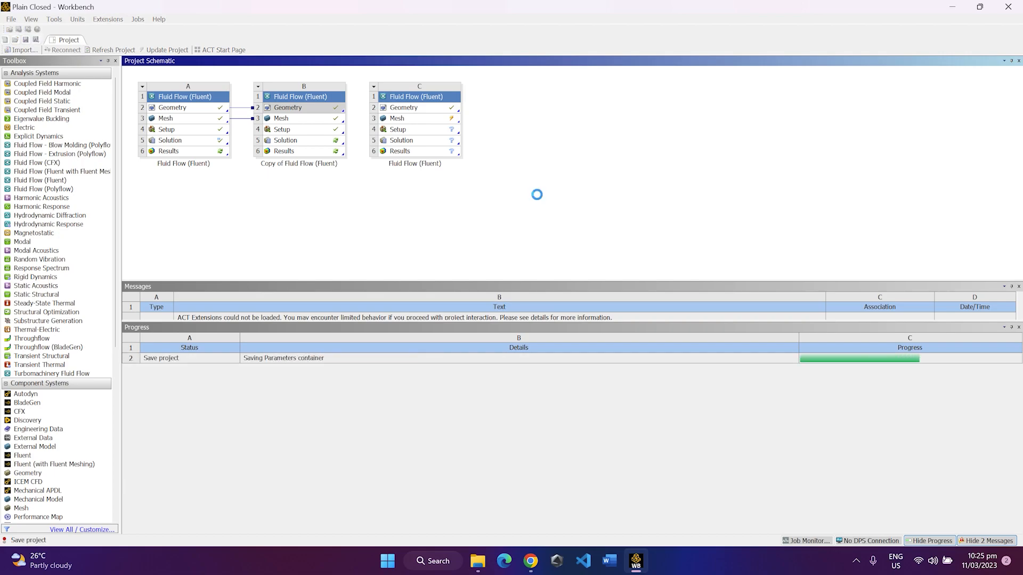
right_click(429, 121)
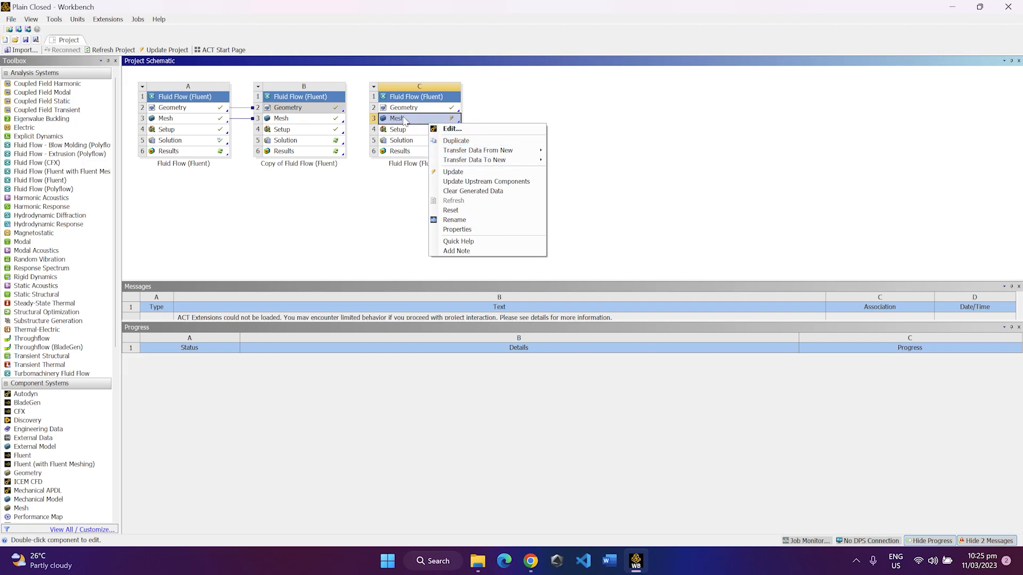
click(496, 173)
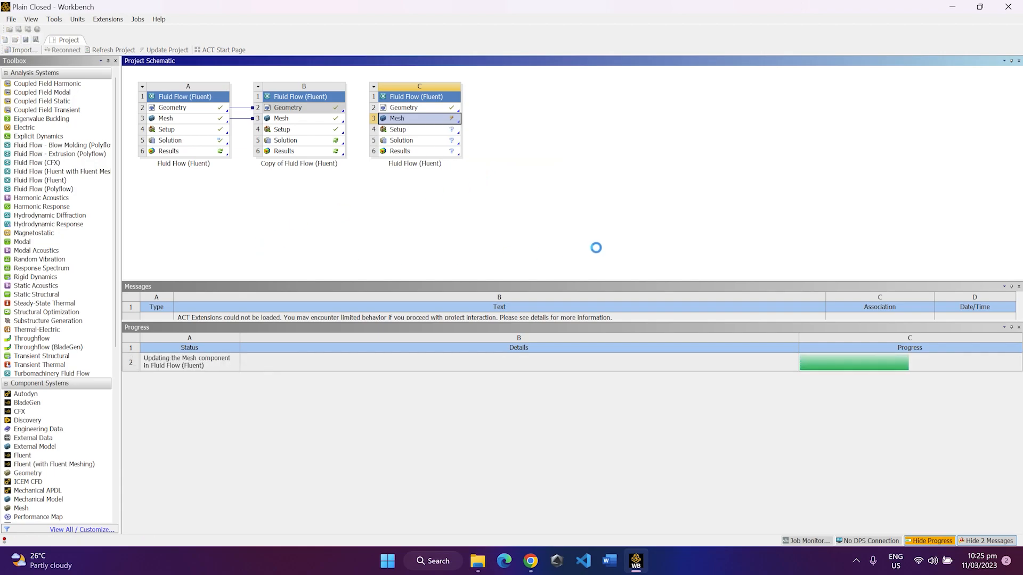
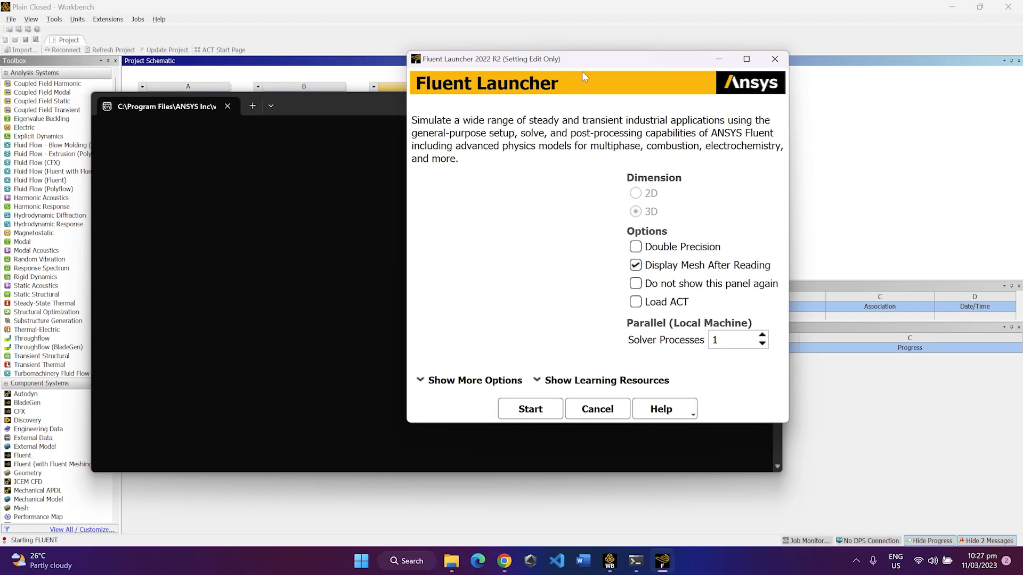
Start Fluent with double precision enabled and 20 solver processes
drag(545, 61, 454, 66)
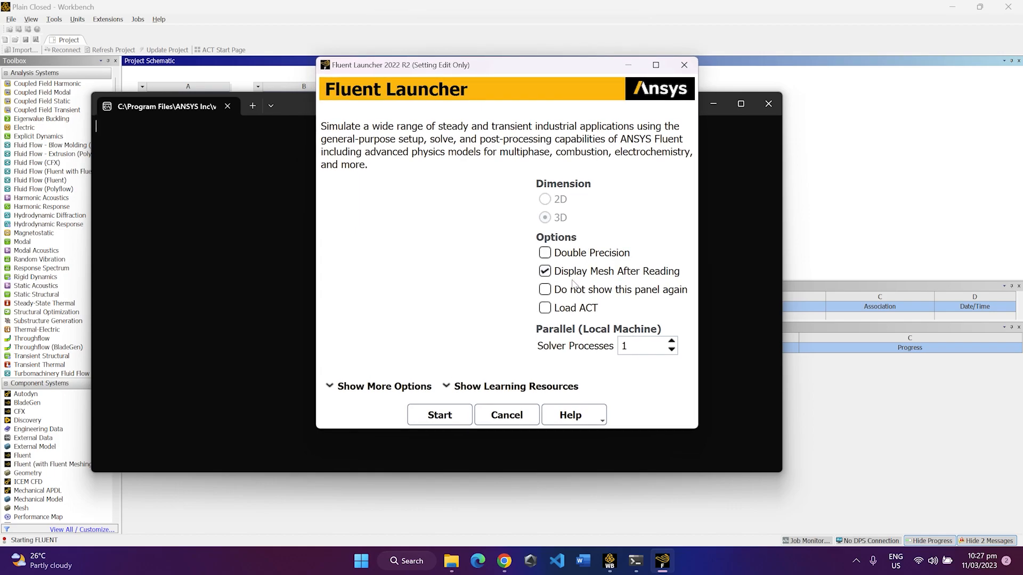
click(547, 254)
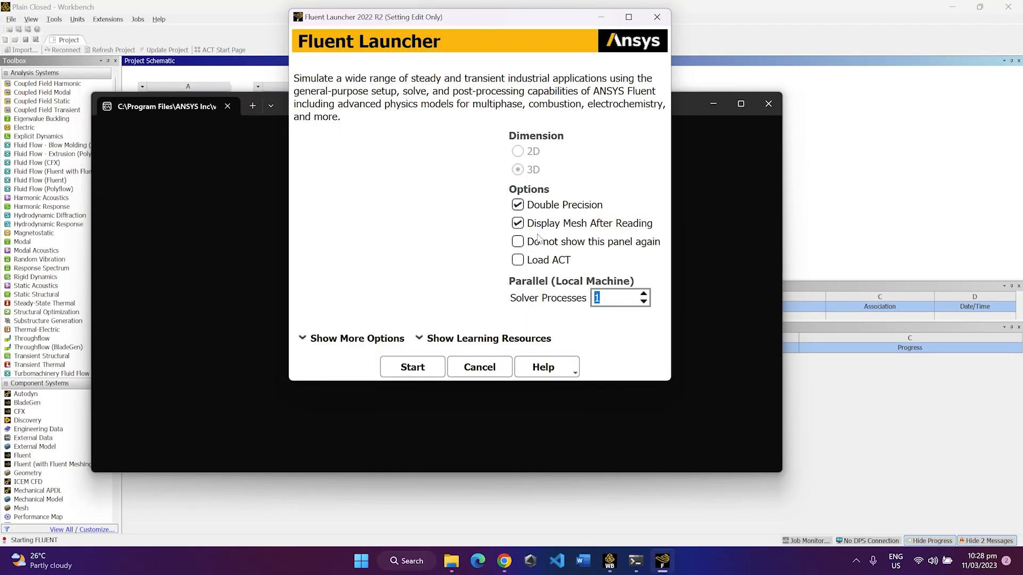
text(20)
click(438, 369)
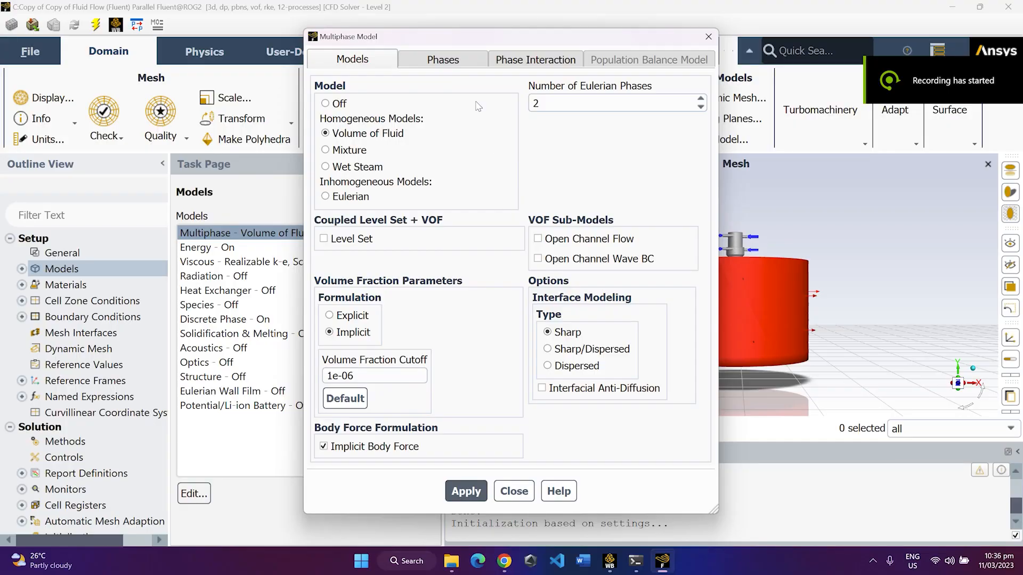
Review the Volume of Fluid multiphase settings and the setup of the primary and secondary phases, including their materials
drag(411, 45, 211, 52)
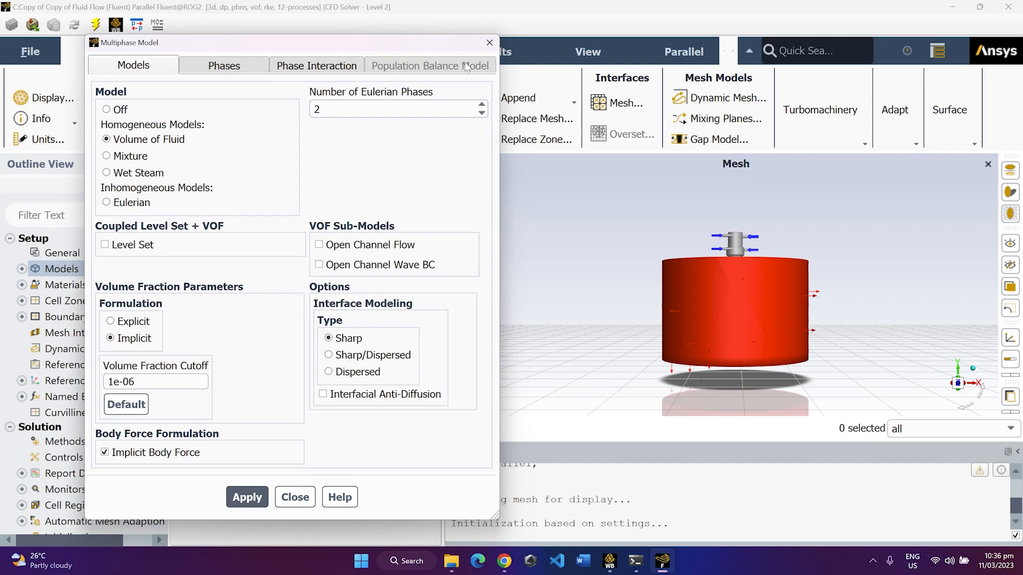
mouse_move(515, 65)
mouse_down()
mouse_move(560, 59)
mouse_move(344, 56)
mouse_move(559, 55)
mouse_move(519, 53)
mouse_up()
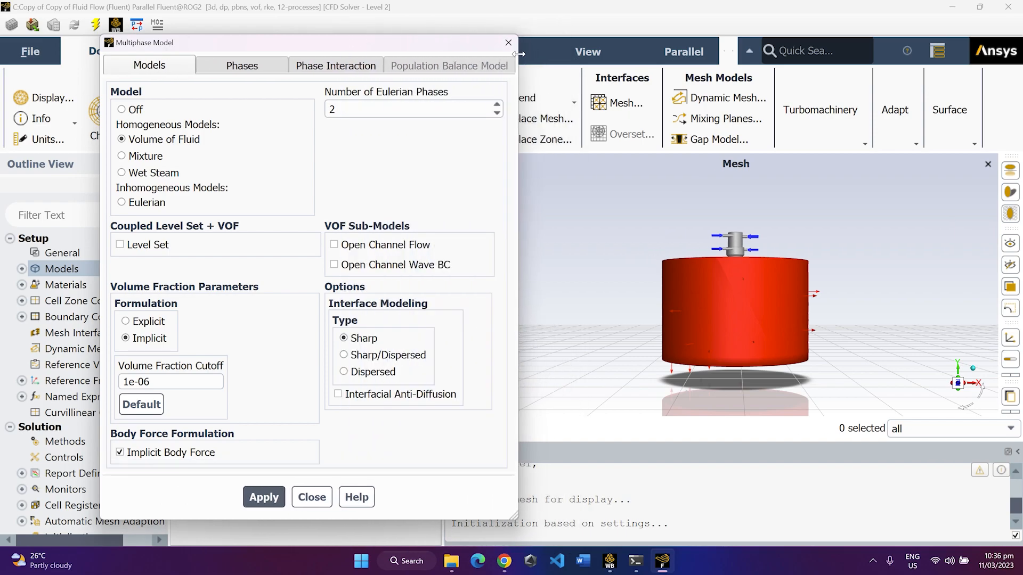
drag(172, 44, 281, 47)
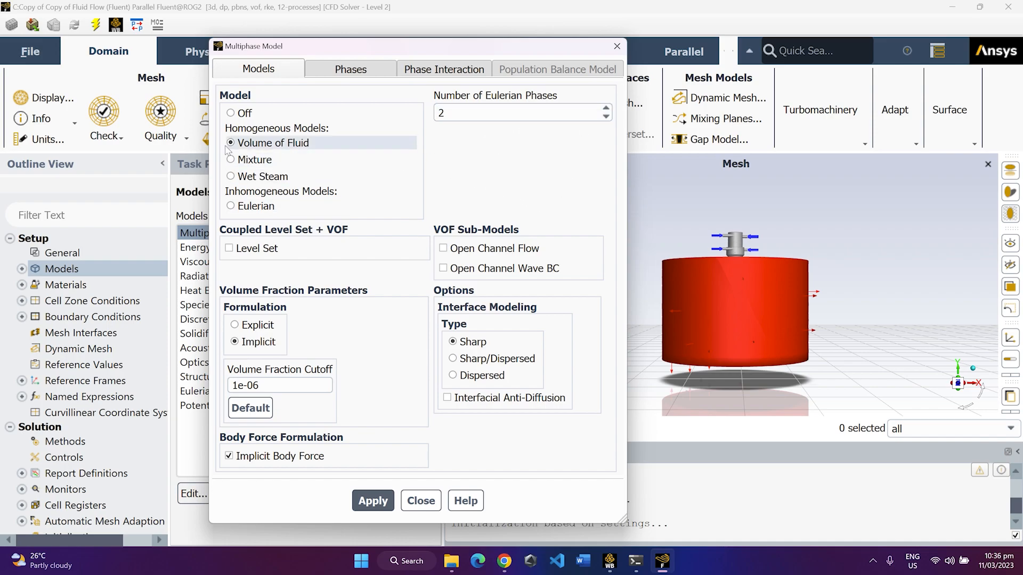
click(348, 70)
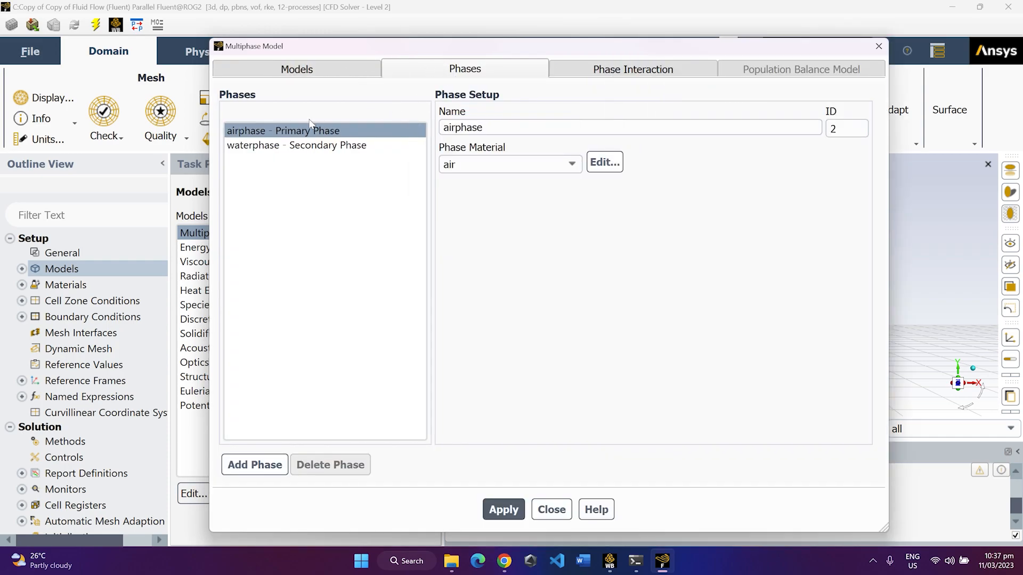
click(273, 149)
click(298, 149)
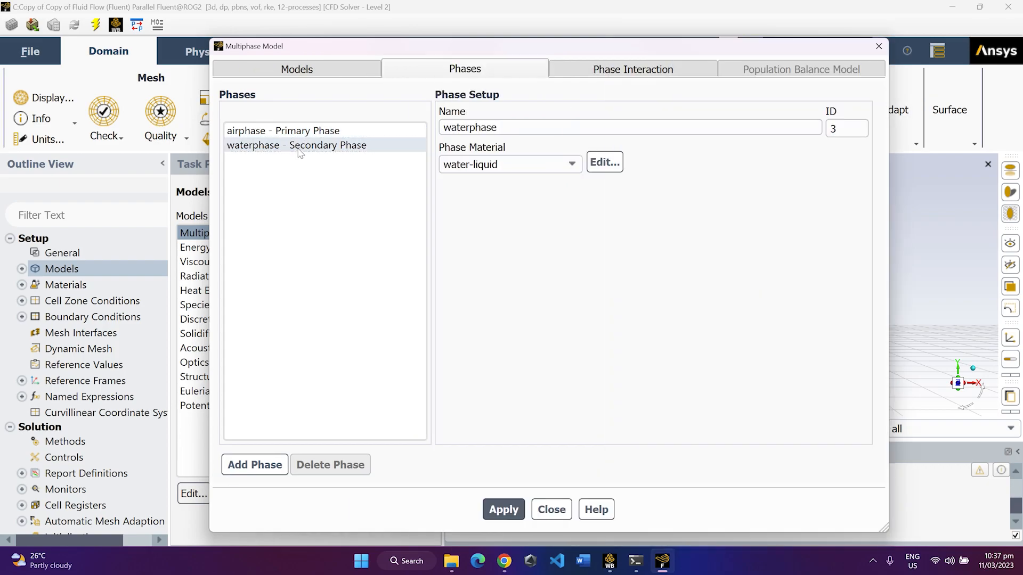
click(295, 131)
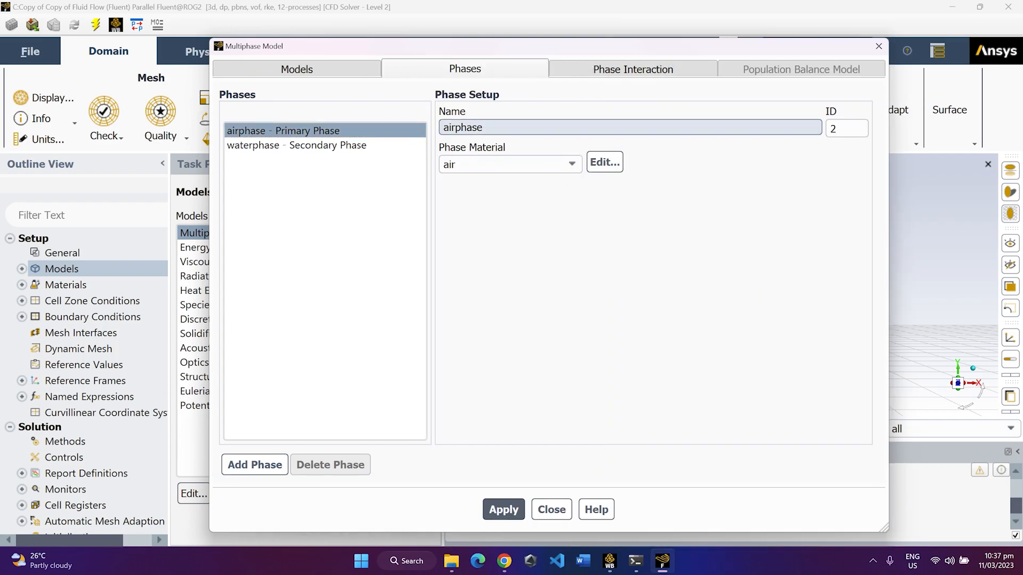
click(283, 145)
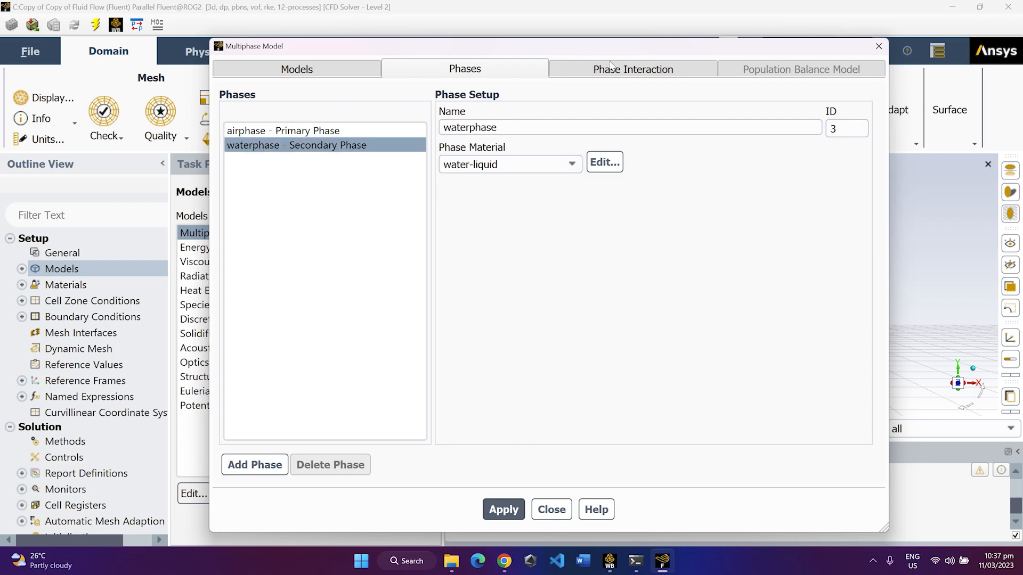
Review the phase interaction settings for forces and for heat, mass and reactions, and close the Multiphase Model dialog
click(626, 75)
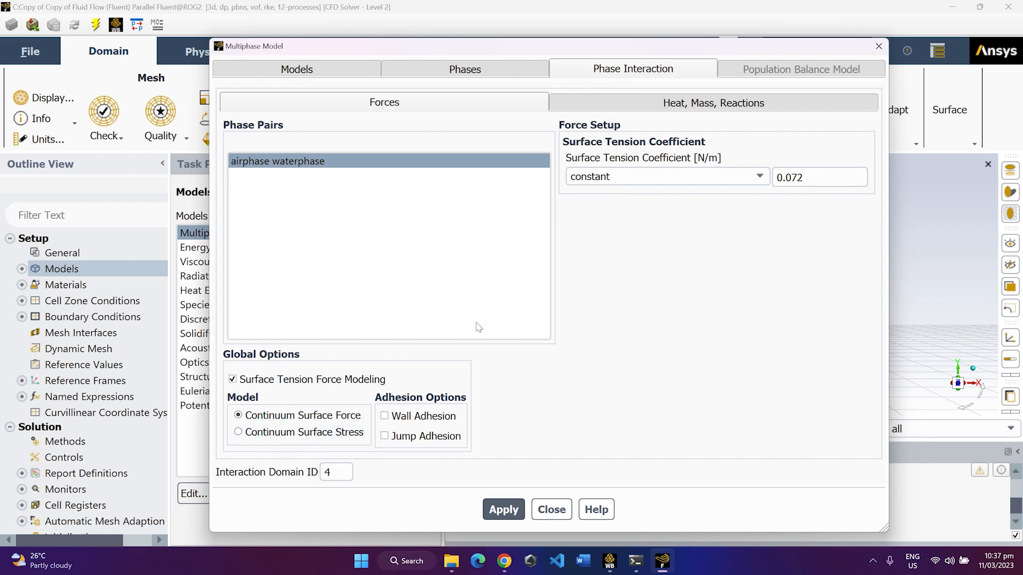
drag(565, 54, 542, 37)
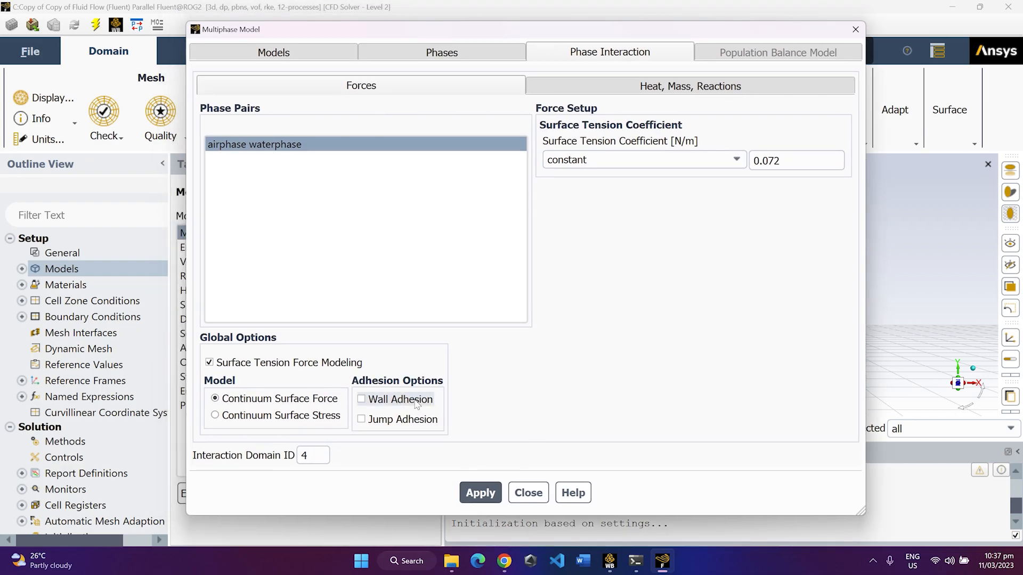
click(638, 90)
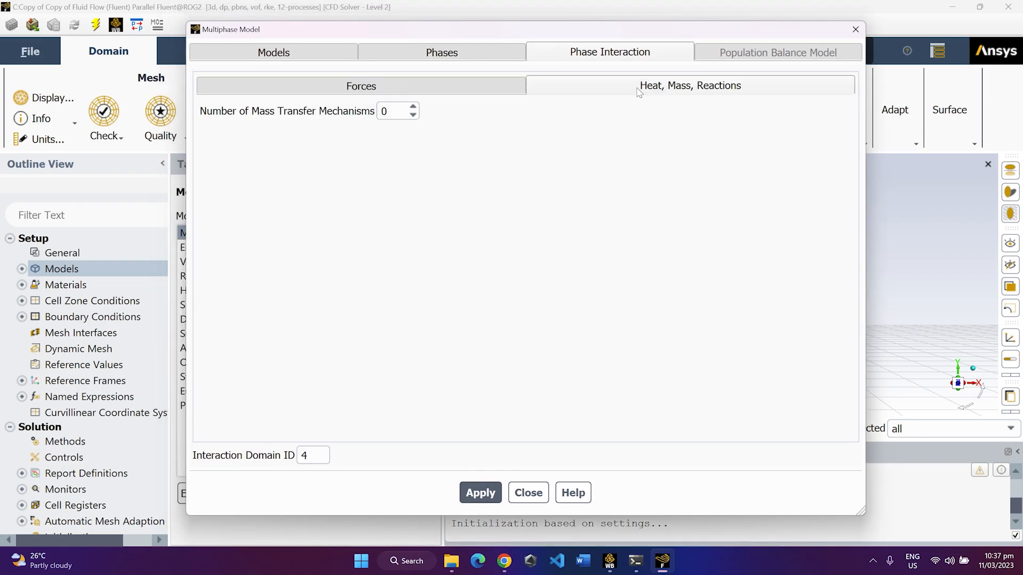
click(421, 95)
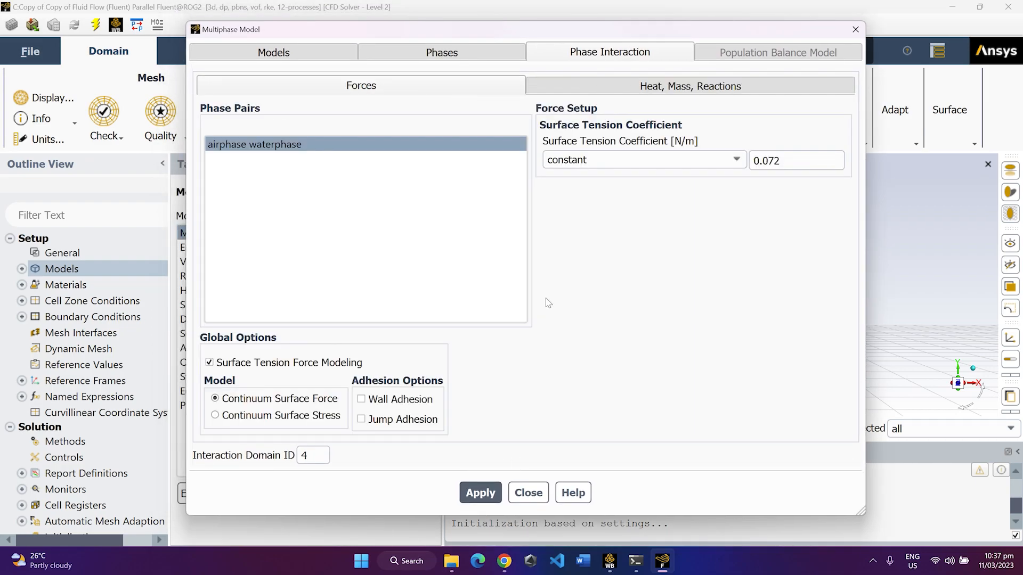
click(521, 489)
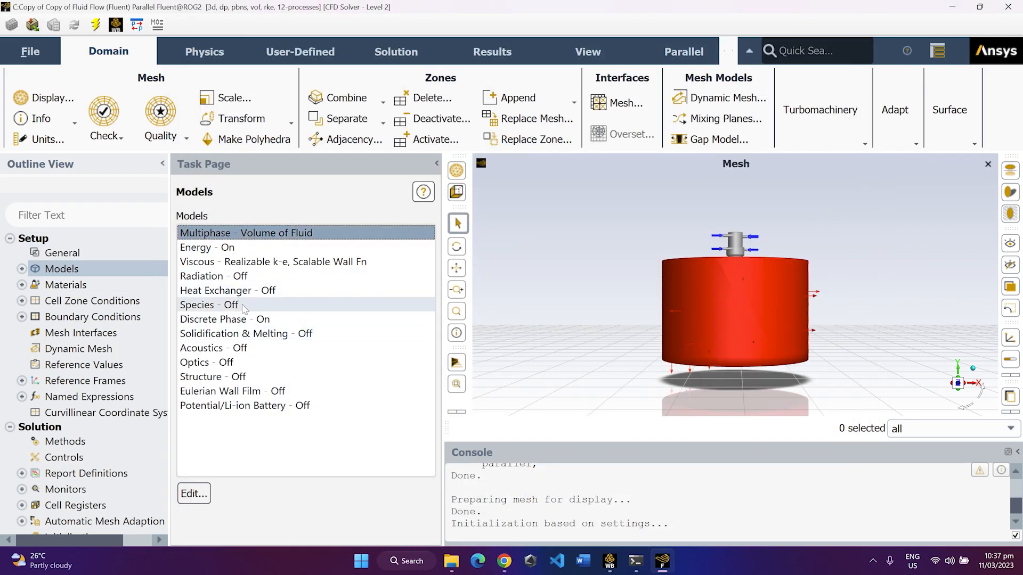
Enable Stochastic Collision and Breakup in the physical models of the Discrete Phase Model
double_click(326, 318)
drag(453, 115, 372, 143)
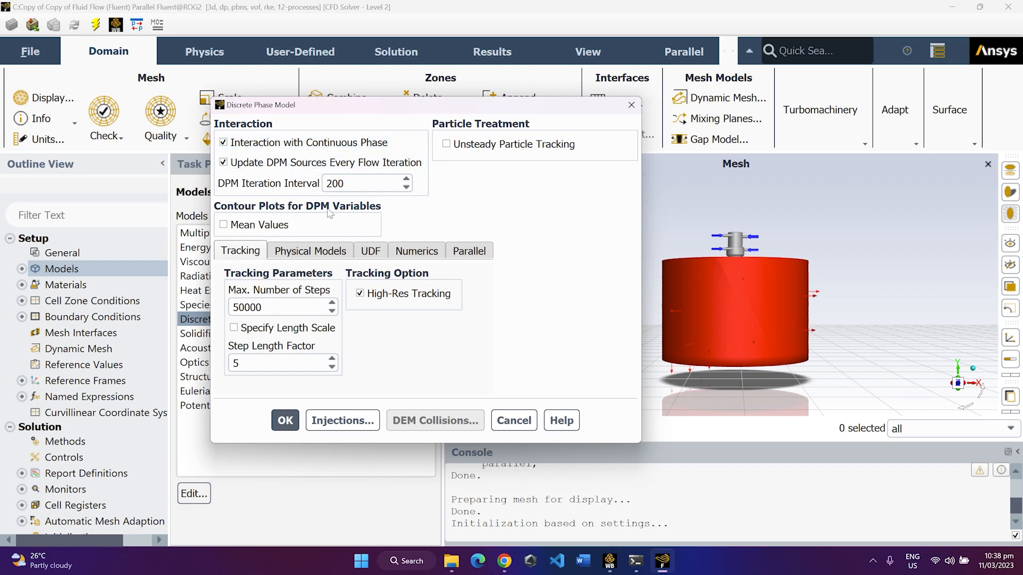
click(328, 254)
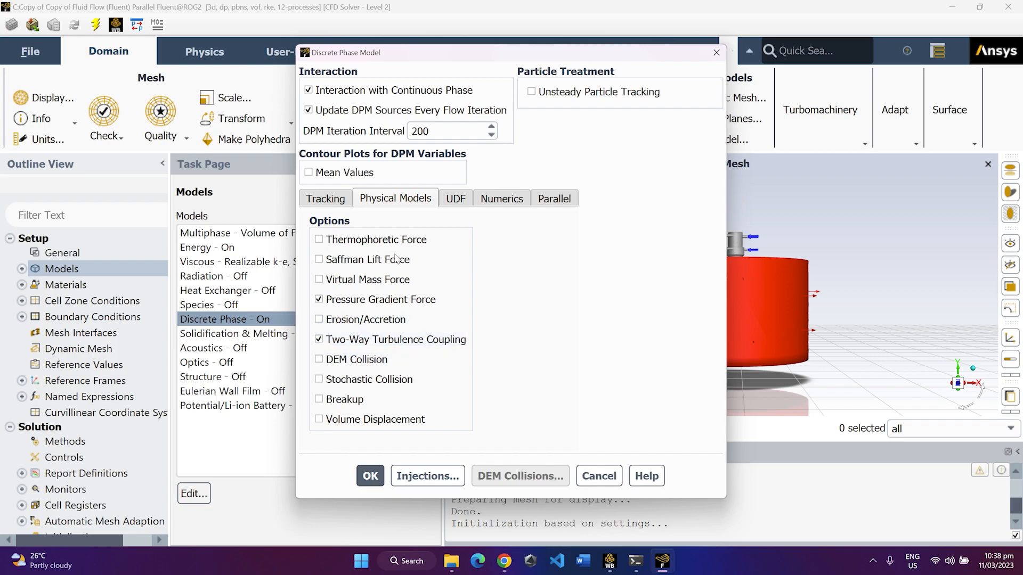
click(318, 379)
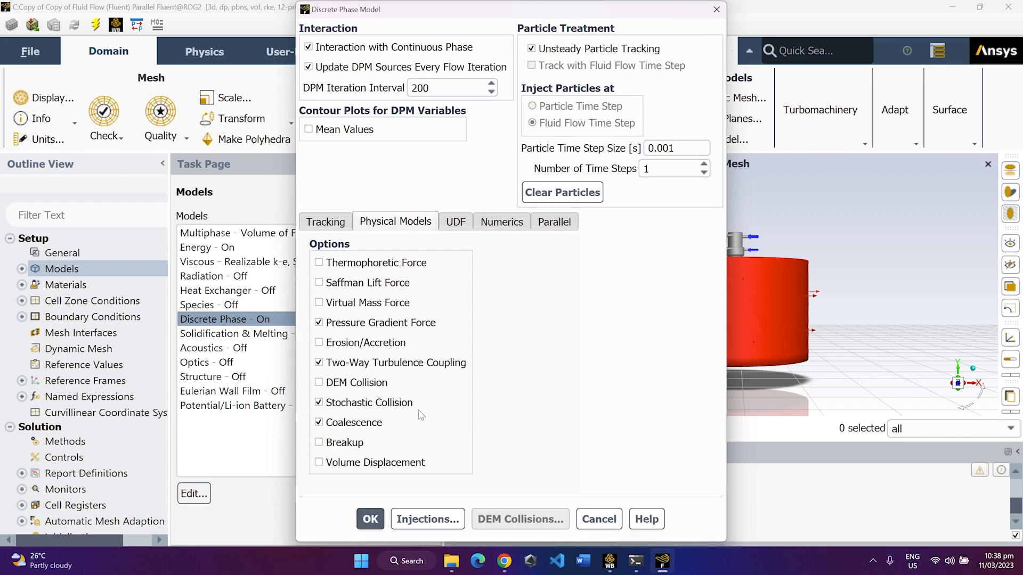
click(320, 443)
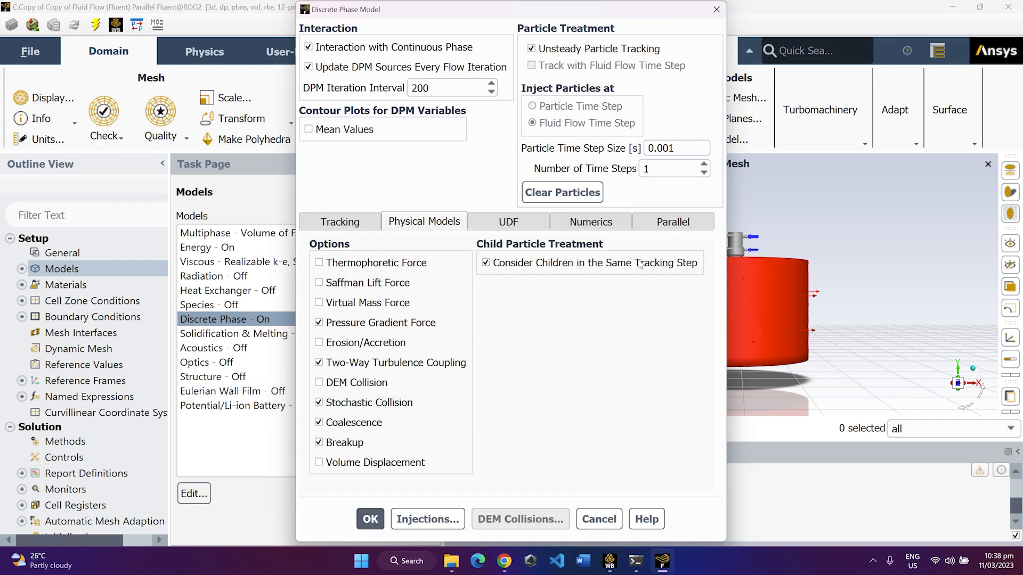
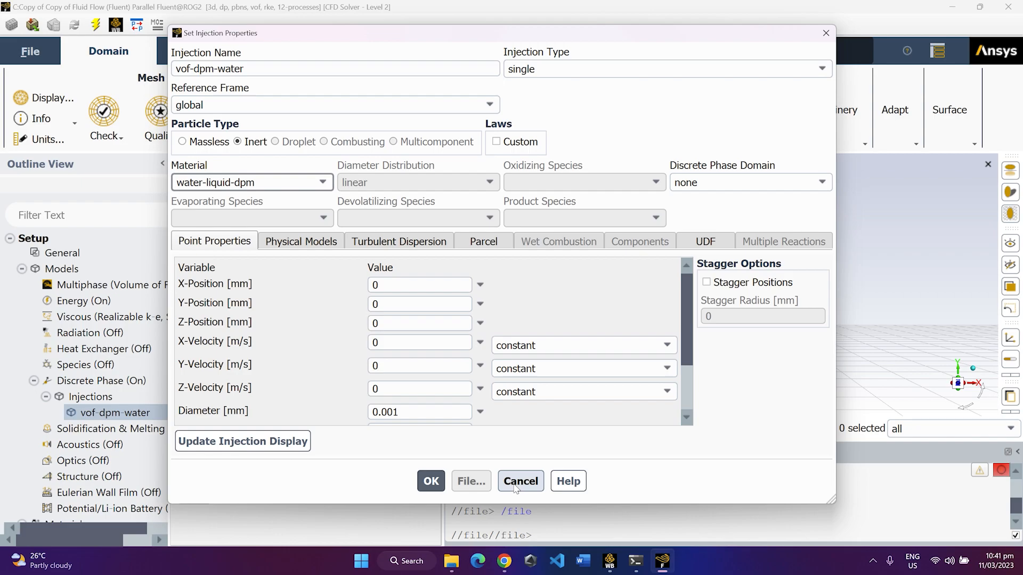
Close the vof-dpm-water injection properties without applying them and list the fluid materials in the setup tree
click(515, 481)
scroll(119, 393, down, 1)
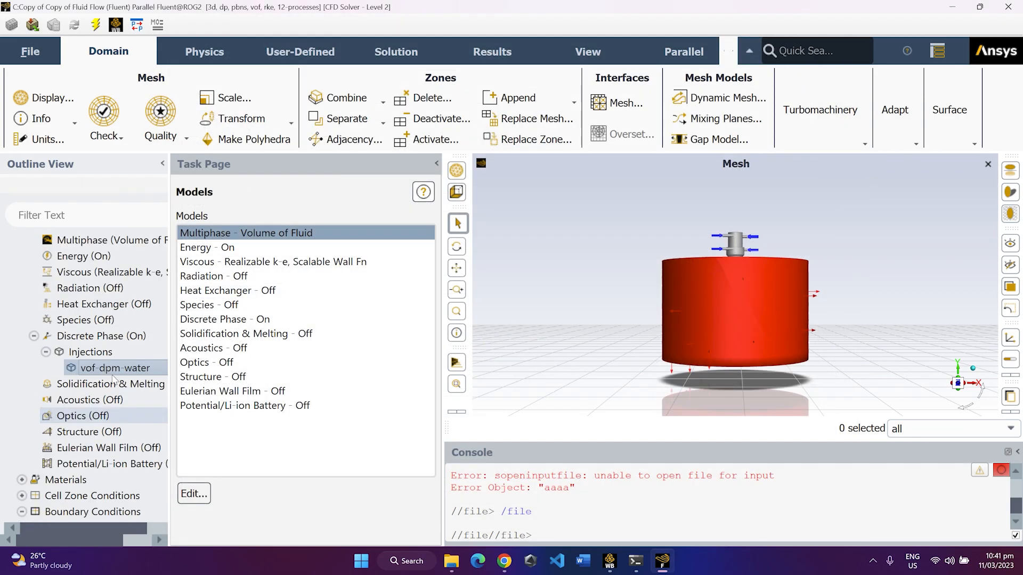
scroll(31, 344, up, 1)
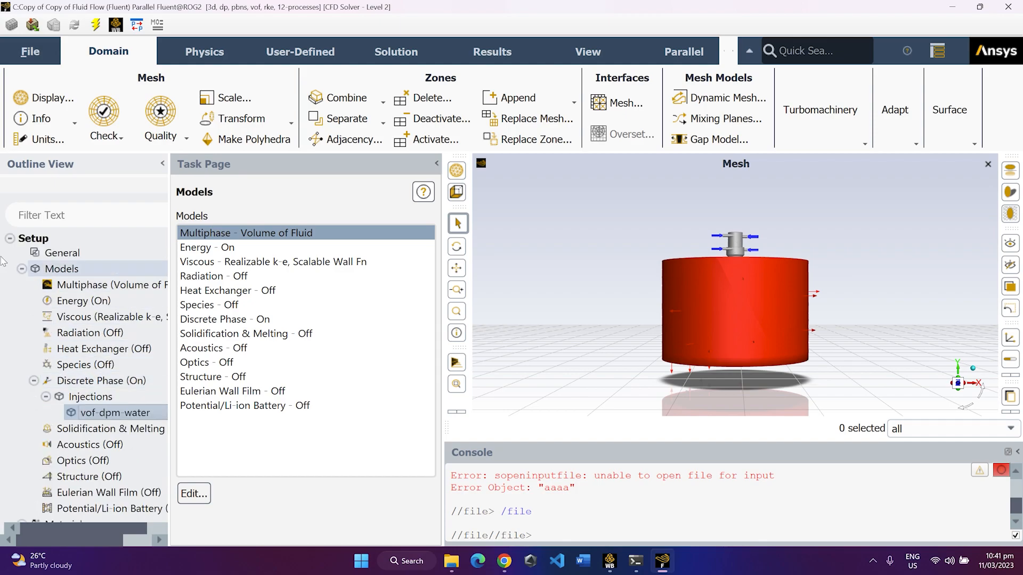
click(22, 268)
click(22, 285)
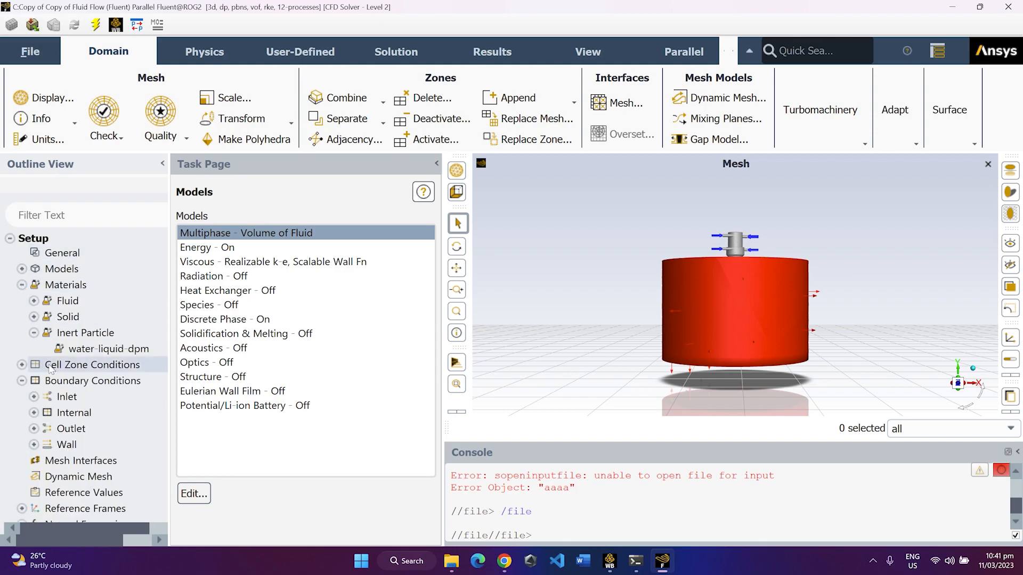
click(33, 300)
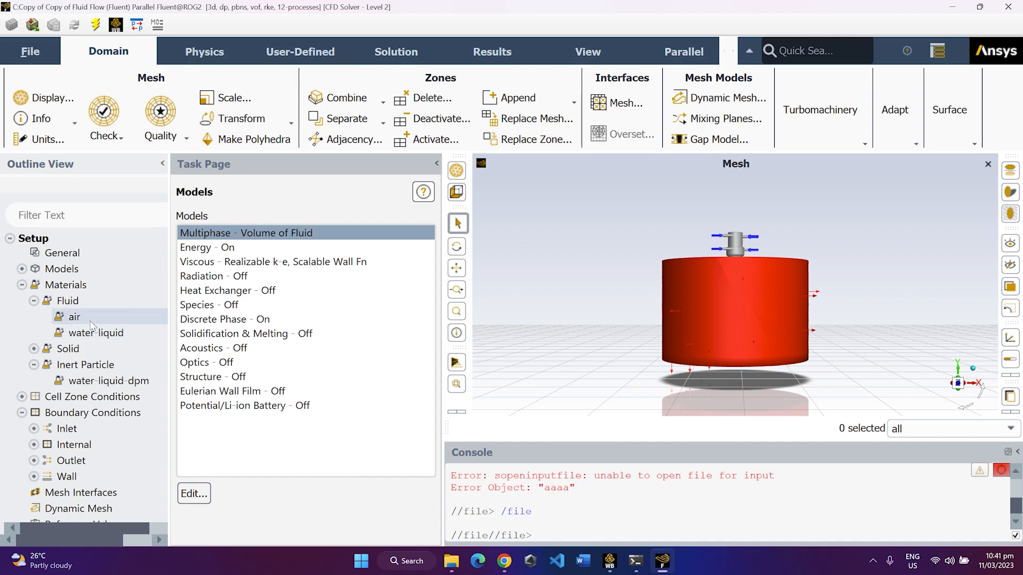
Examine the inert particle material and list the solid materials in the setup tree
click(107, 386)
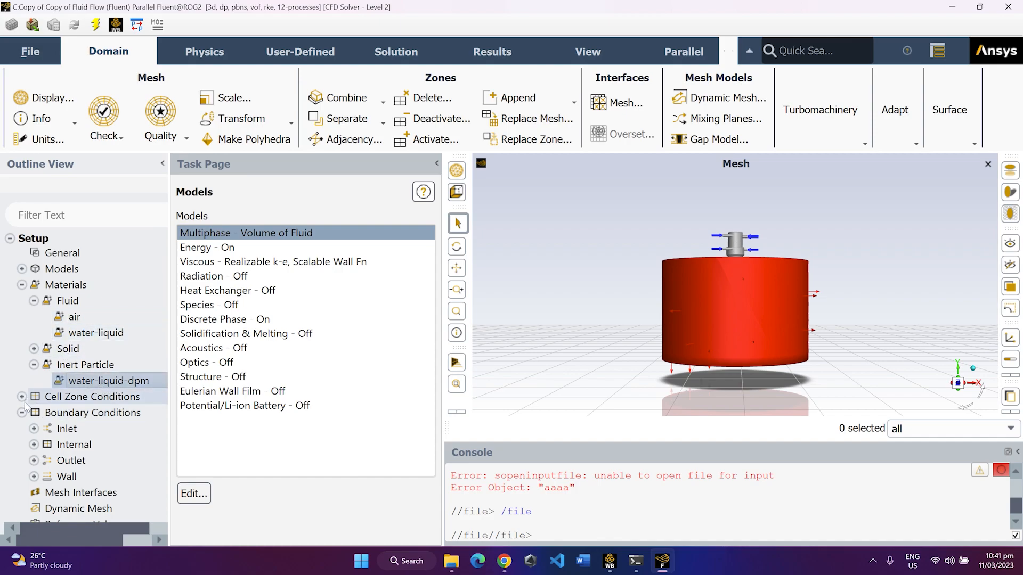
click(33, 349)
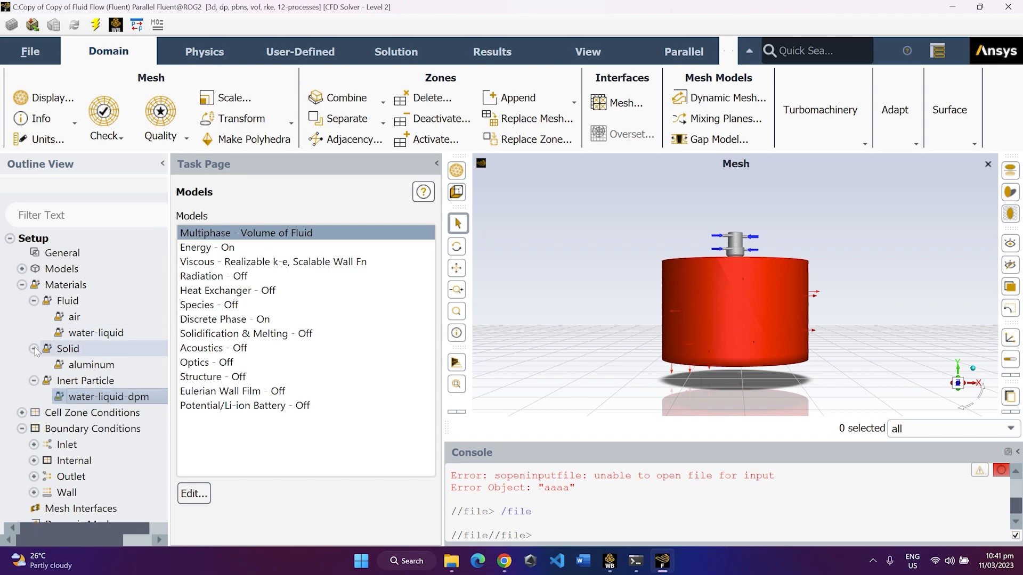
scroll(26, 452, down, 1)
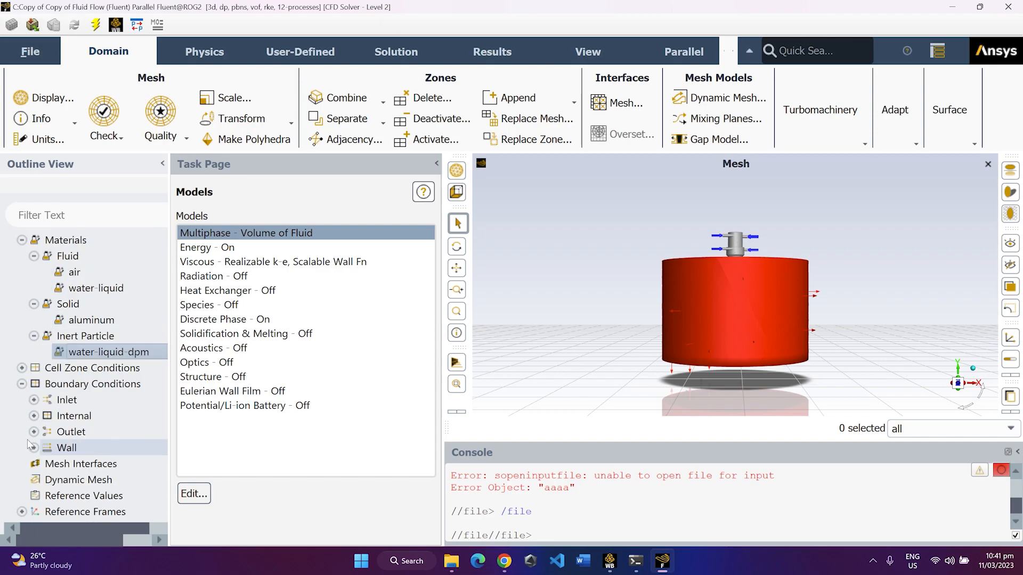
Open the Boundary Conditions and check the zone types of fuel-inlet, outlet, oxidizer-inlet and walls
double_click(85, 384)
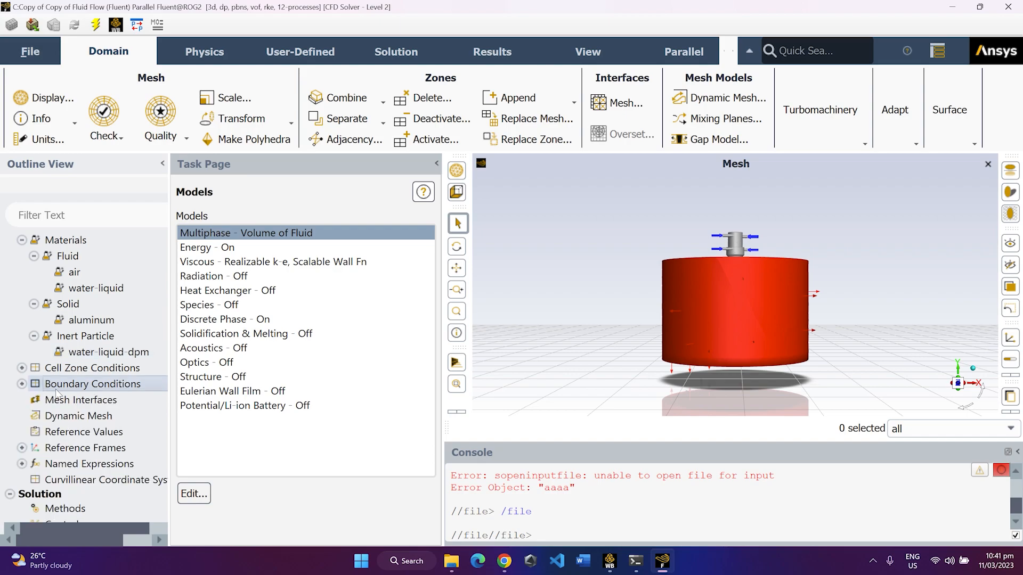
scroll(246, 320, down, 3)
scroll(245, 319, up, 3)
click(200, 244)
scroll(260, 364, down, 1)
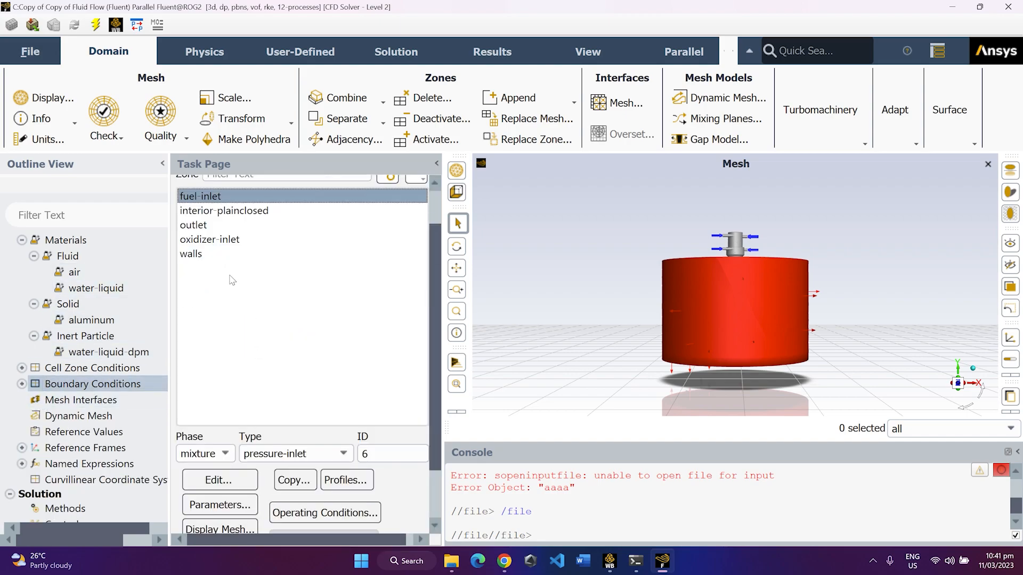
click(213, 225)
click(208, 240)
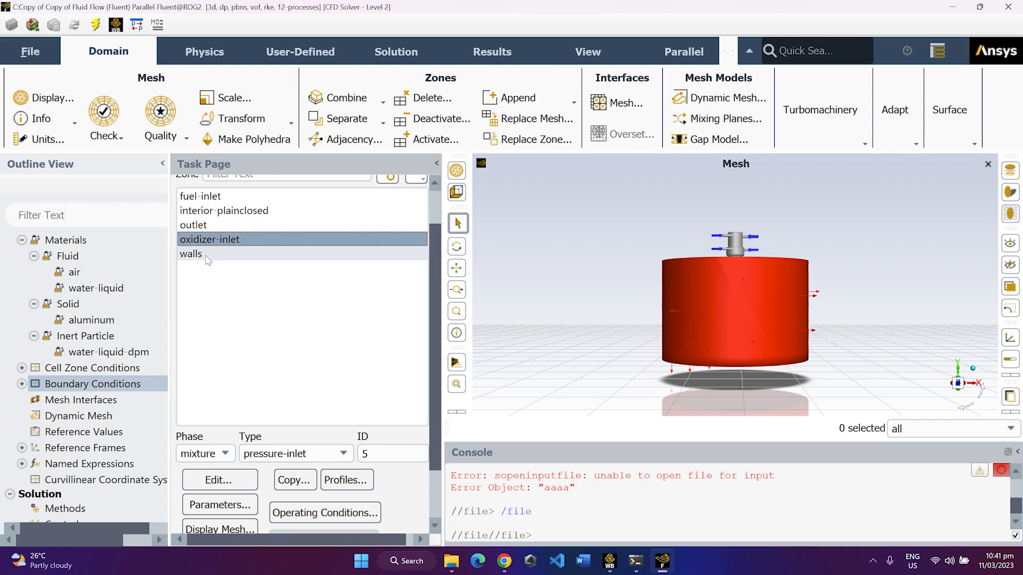
click(207, 258)
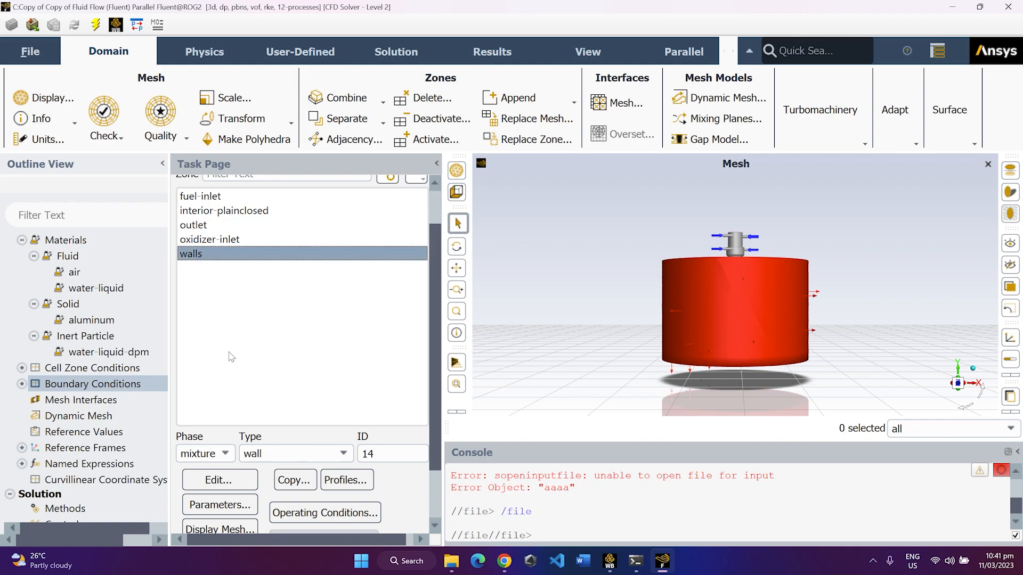
Review the momentum and turbulence settings of the fuel-inlet pressure inlet and close them without changes
click(224, 196)
scroll(220, 248, down, 1)
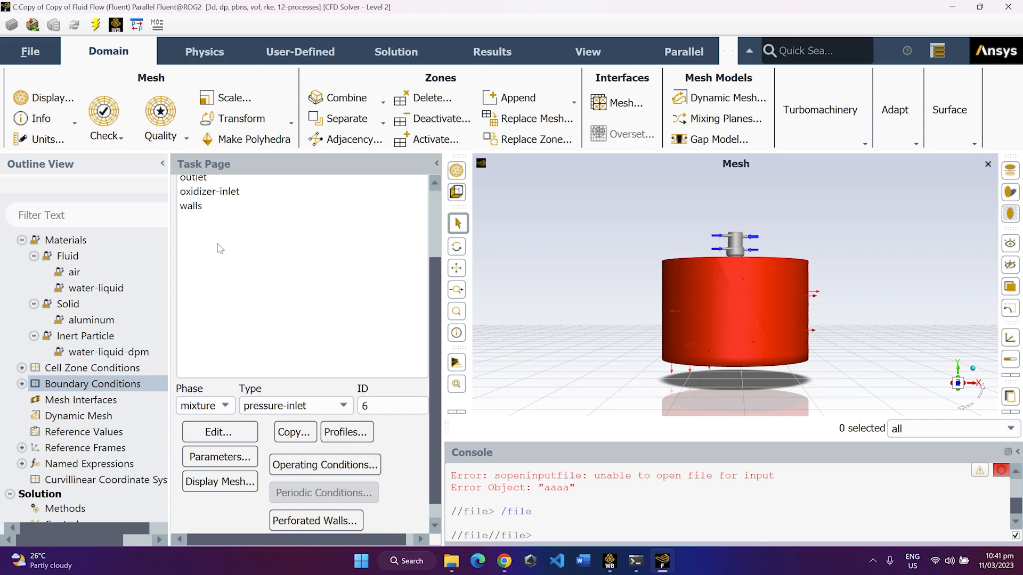
click(219, 433)
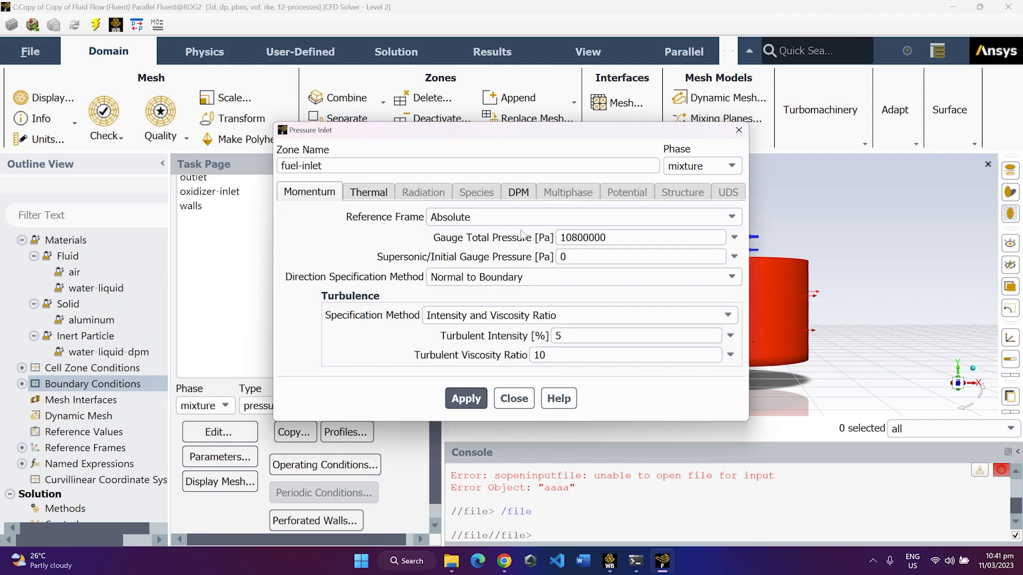
click(511, 397)
Review the gauge total pressure and other momentum settings of the oxidizer-inlet zone and close them without changes
scroll(251, 319, up, 2)
click(250, 288)
scroll(255, 373, down, 2)
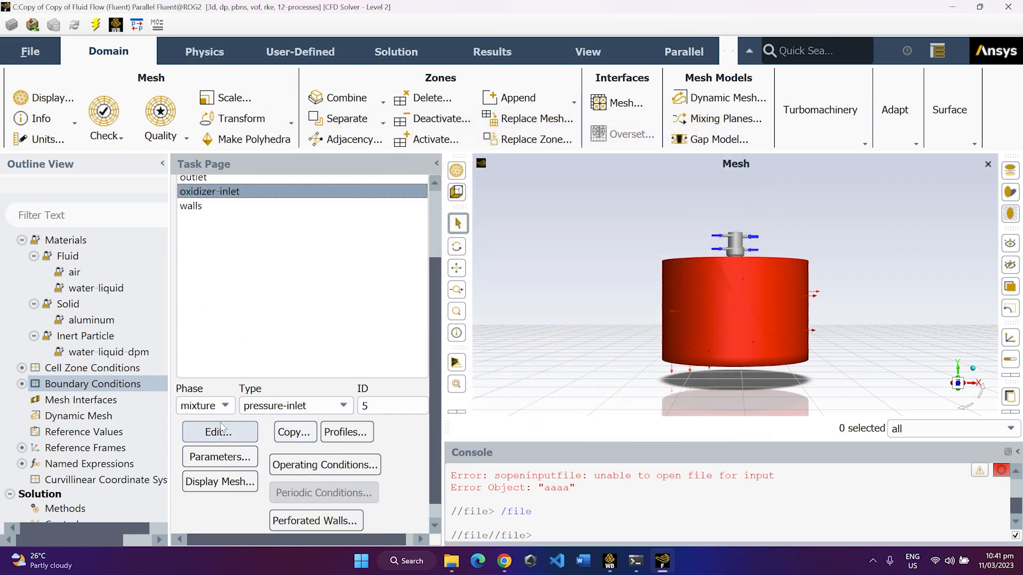
click(195, 439)
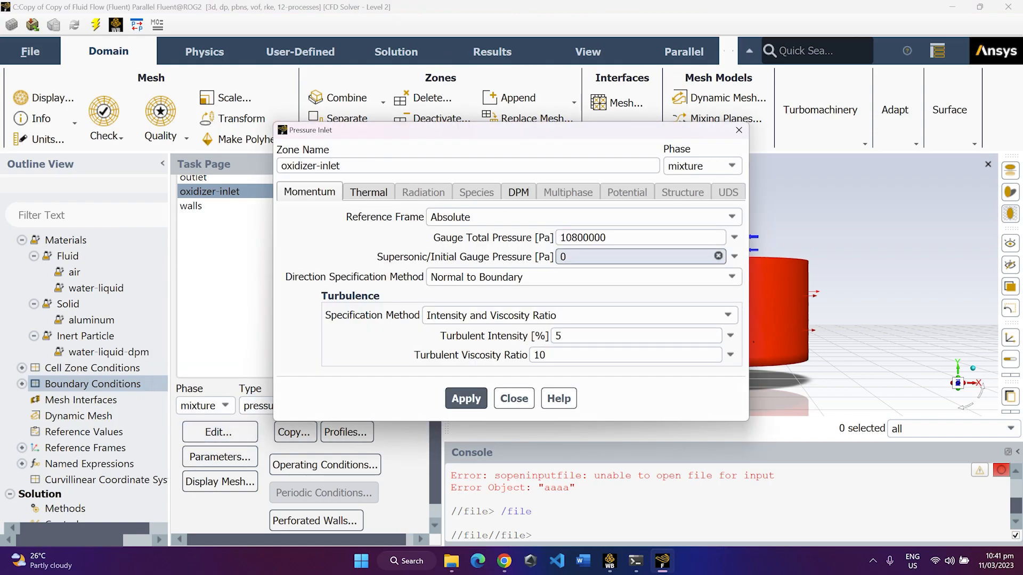
drag(611, 238, 496, 259)
click(513, 398)
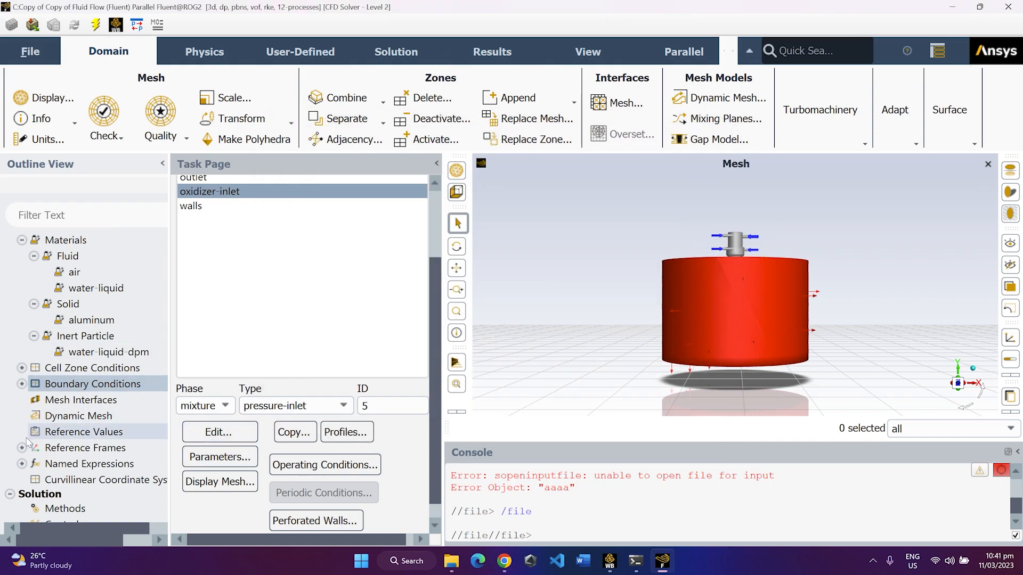
Review the solution methods, from pressure-velocity coupling and spatial discretization to the pseudo time method
scroll(26, 442, down, 1)
scroll(25, 447, down, 1)
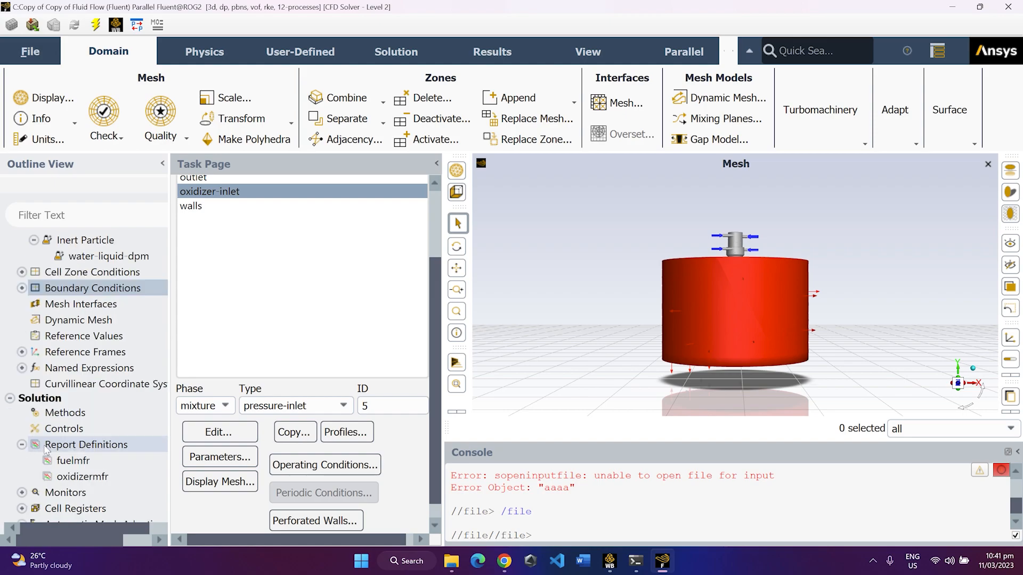
click(80, 413)
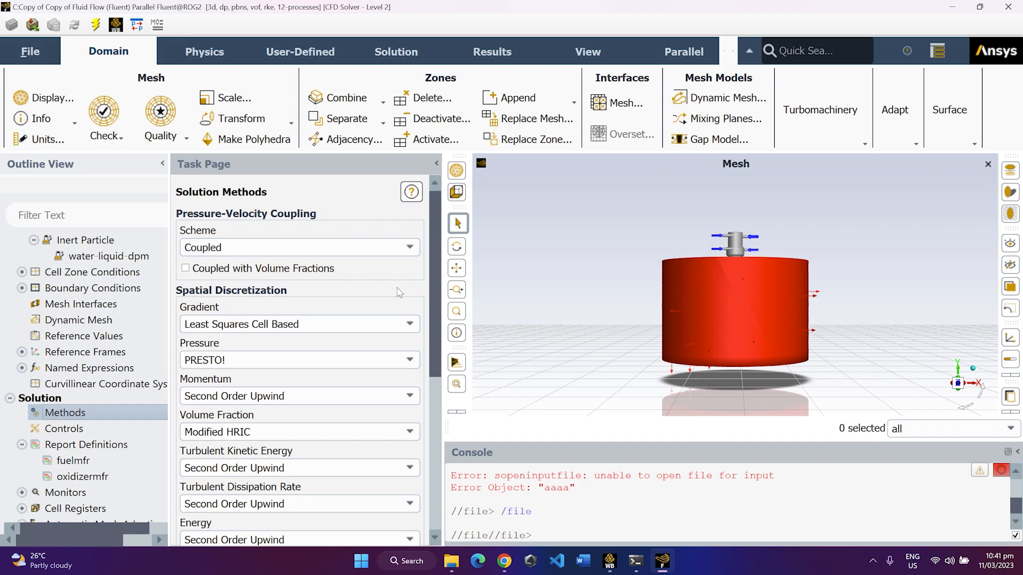
drag(434, 309, 432, 360)
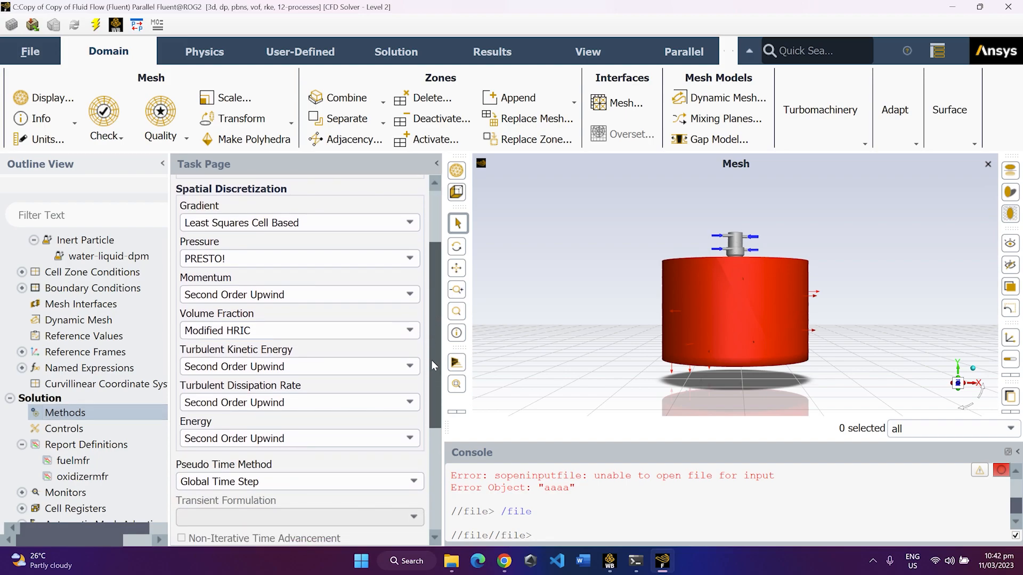
key(alt+z)
key(alt+z)
scroll(440, 486, down, 3)
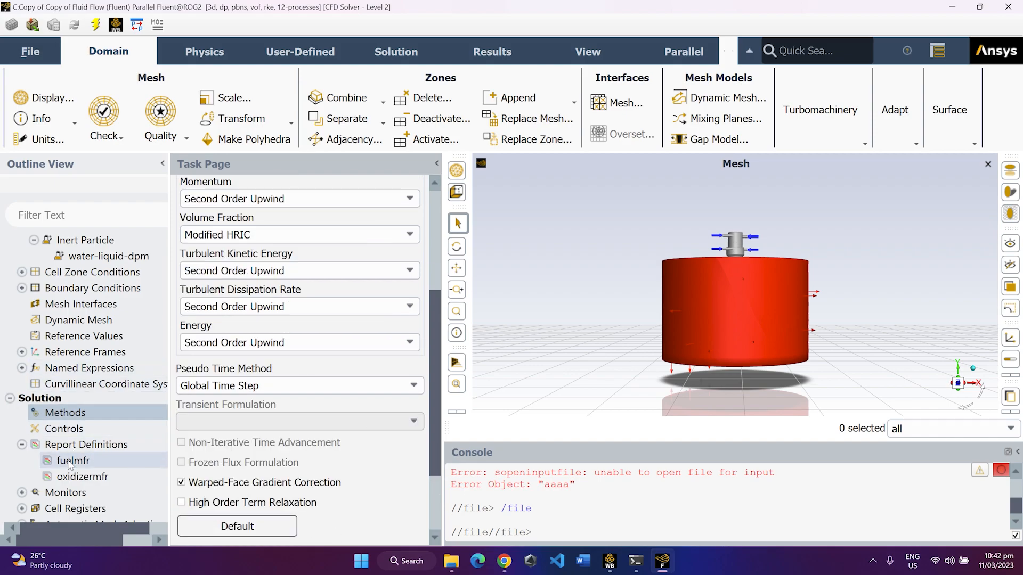
Review the solution initialization: method, reference frame, turbulence option and all initial values down to the waterphase volume fraction
scroll(92, 434, down, 1)
scroll(92, 434, down, 1)
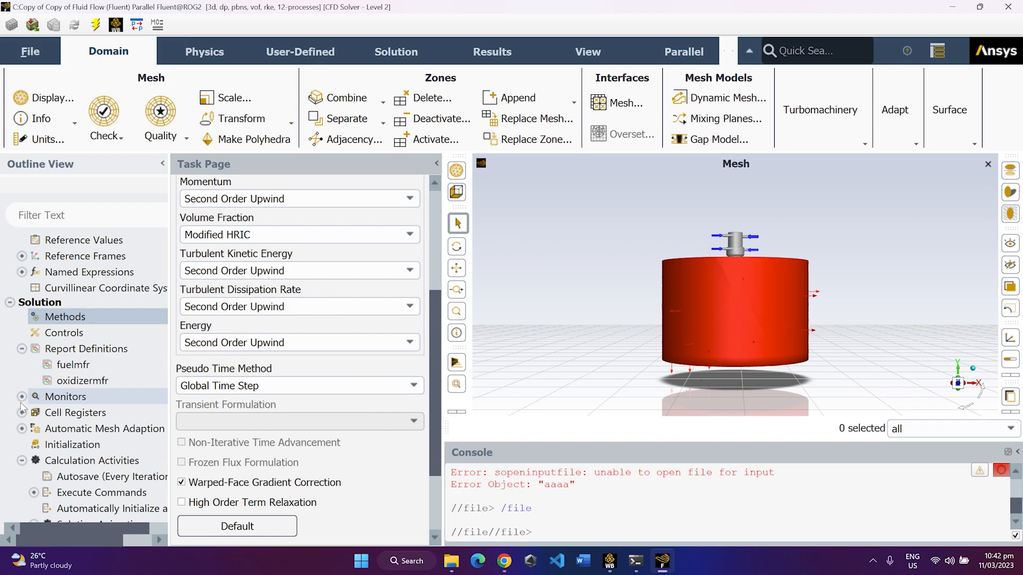
scroll(29, 405, down, 1)
click(49, 399)
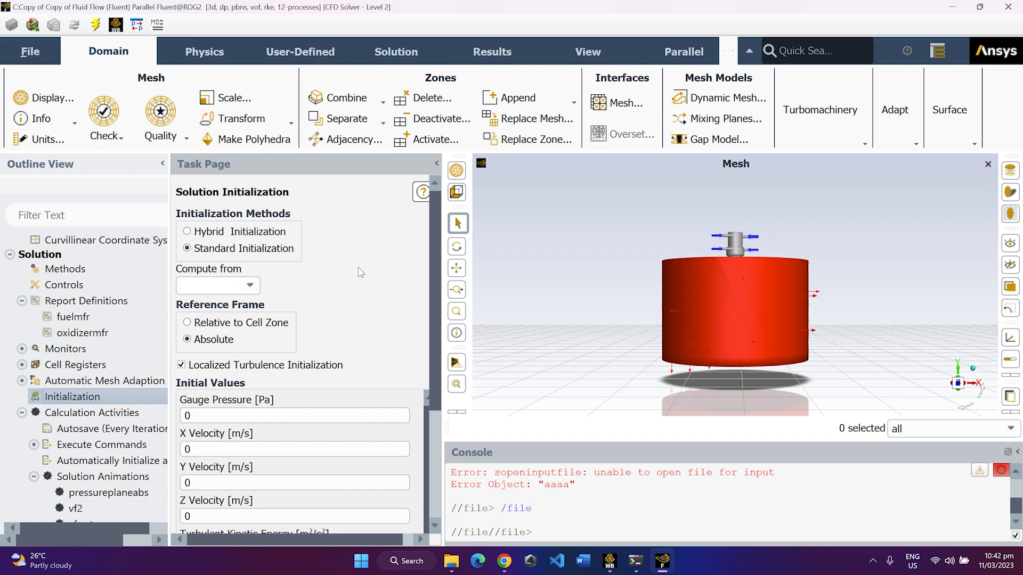
scroll(430, 358, down, 3)
scroll(434, 369, down, 3)
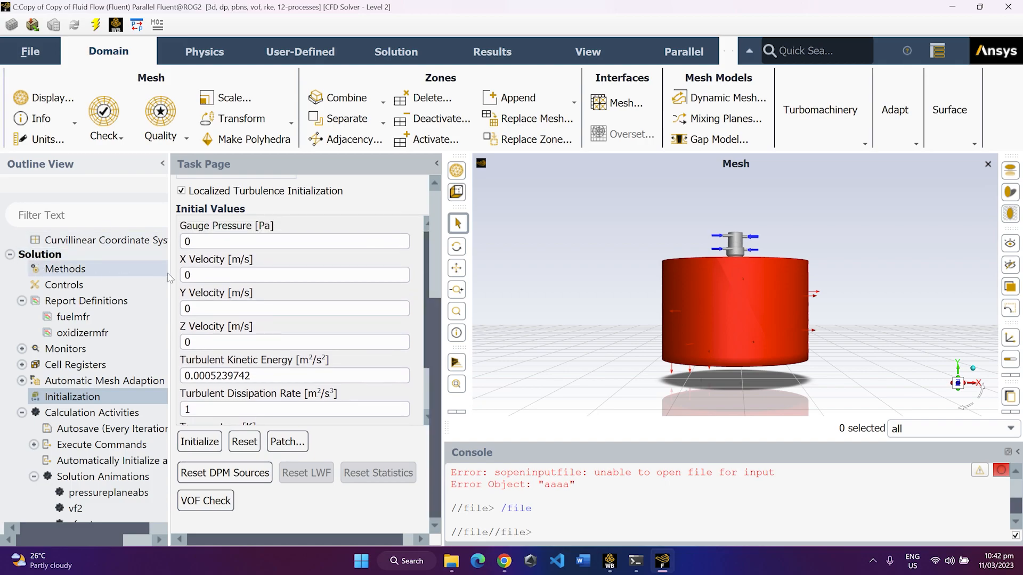
scroll(421, 336, down, 2)
scroll(423, 346, down, 1)
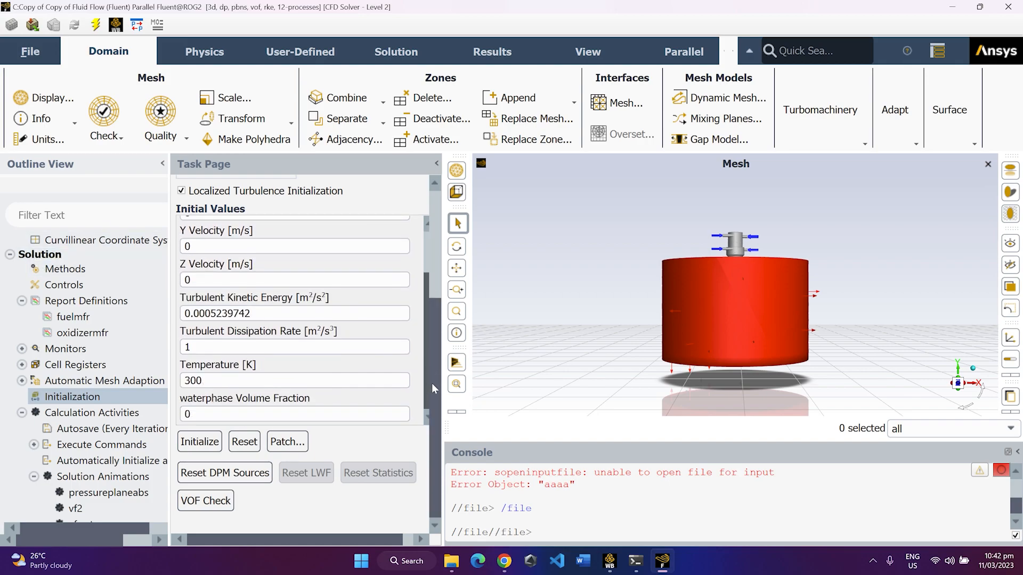
scroll(426, 346, up, 3)
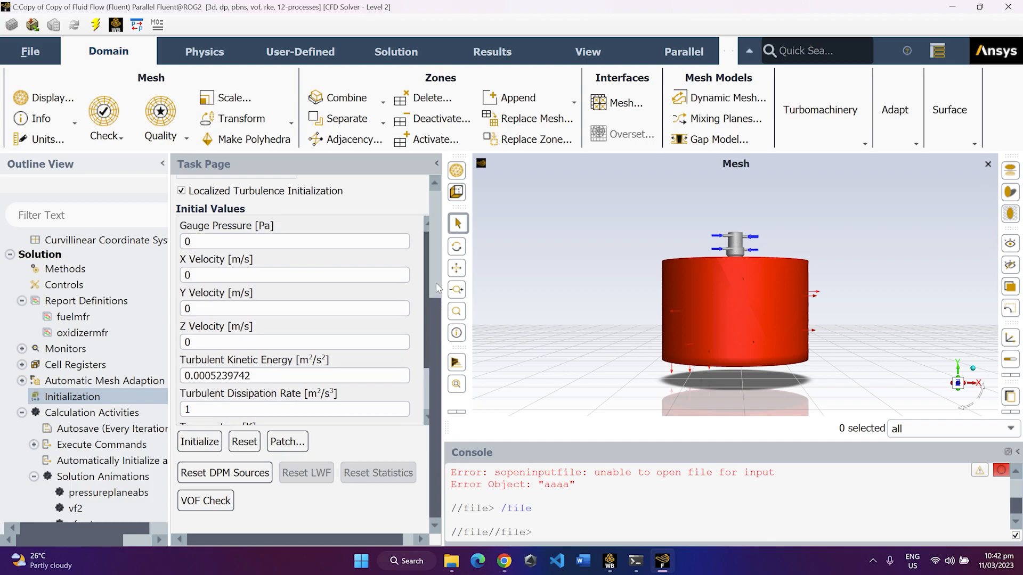
scroll(433, 291, up, 5)
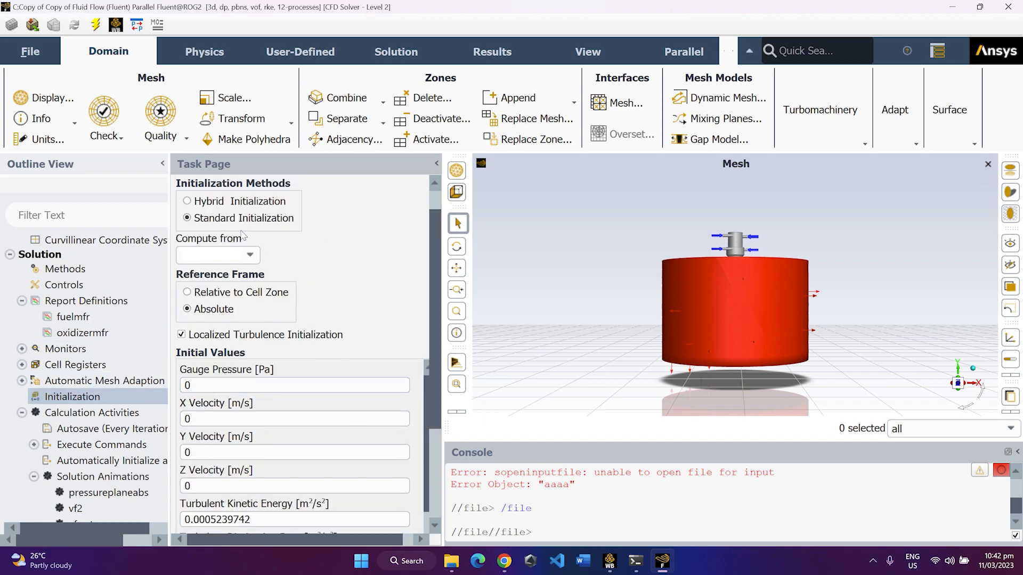
scroll(391, 264, down, 5)
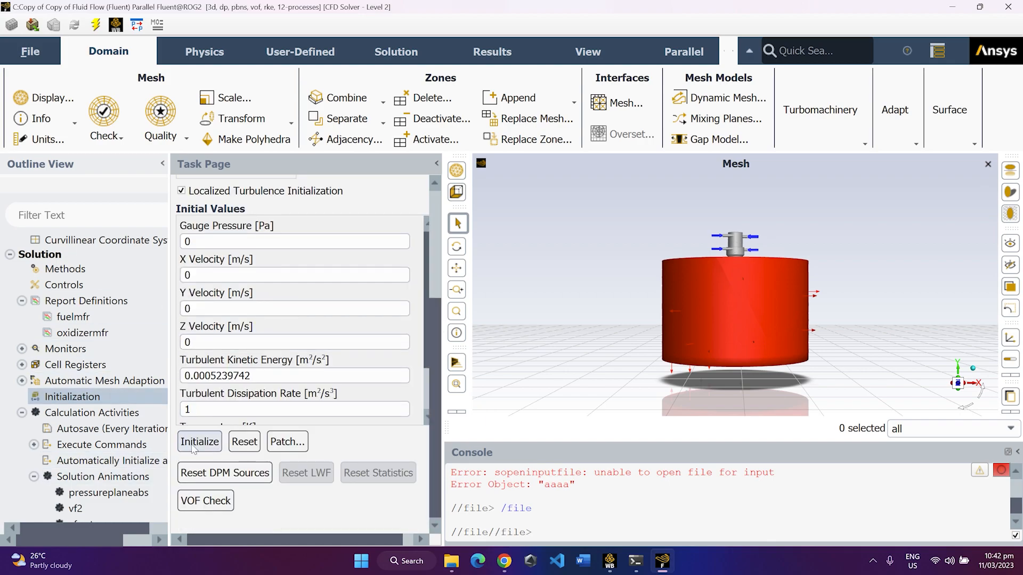
scroll(189, 239, up, 5)
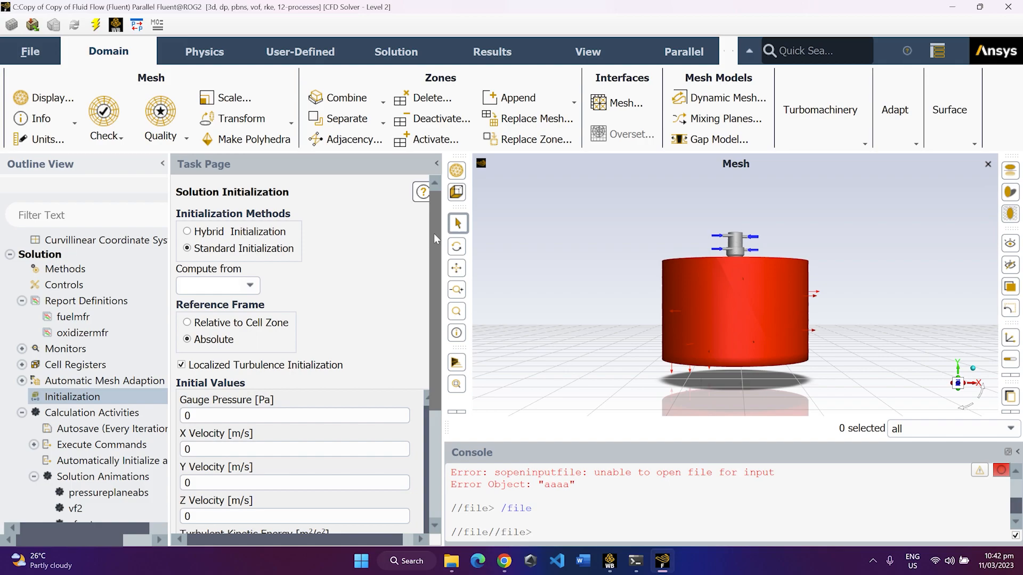
scroll(433, 257, down, 2)
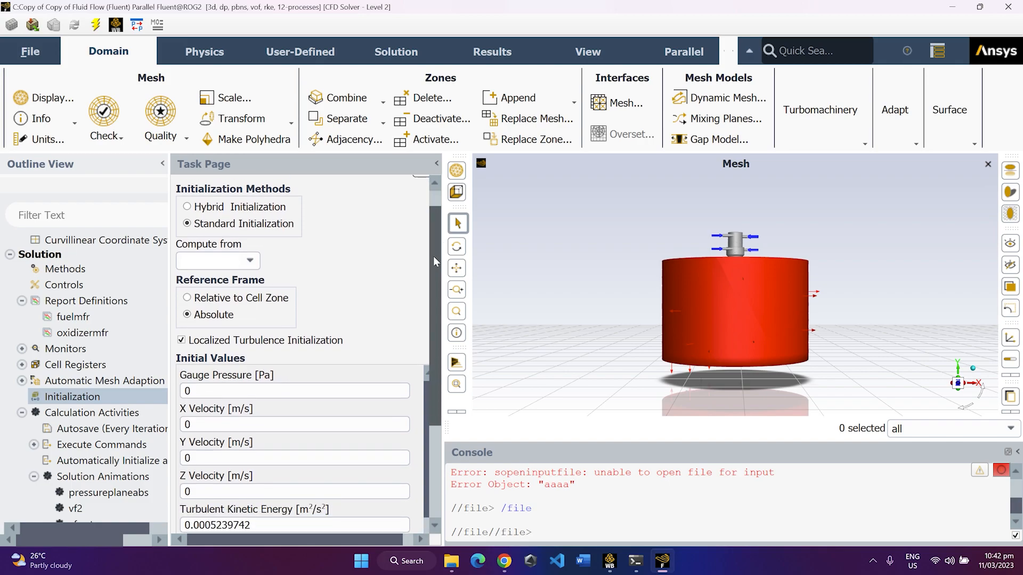
scroll(432, 258, up, 2)
scroll(183, 373, down, 3)
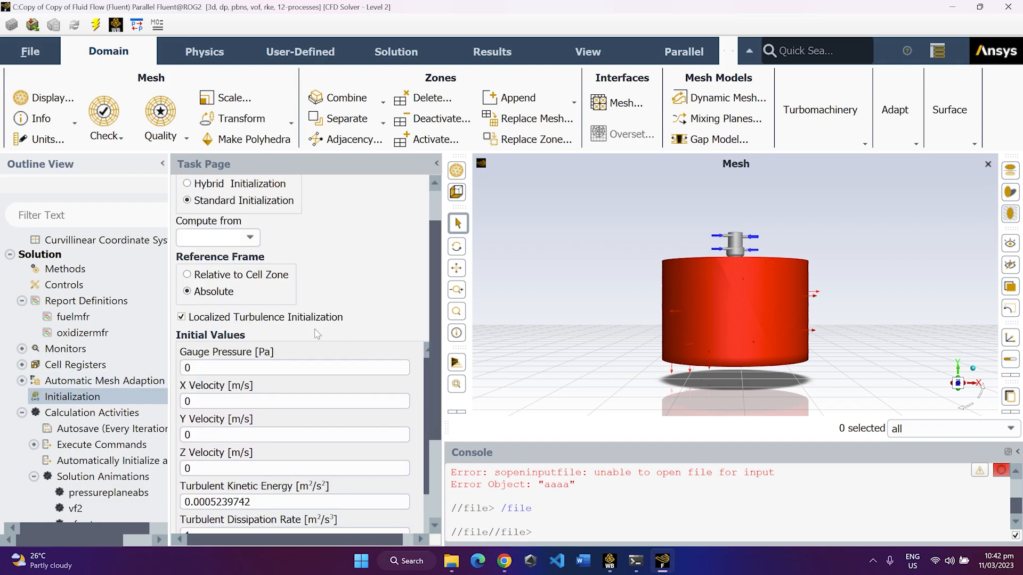
Review the autosave and command settings of the calculation activities and the pseudo time and iteration settings for running the calculation
scroll(95, 397, down, 1)
double_click(85, 368)
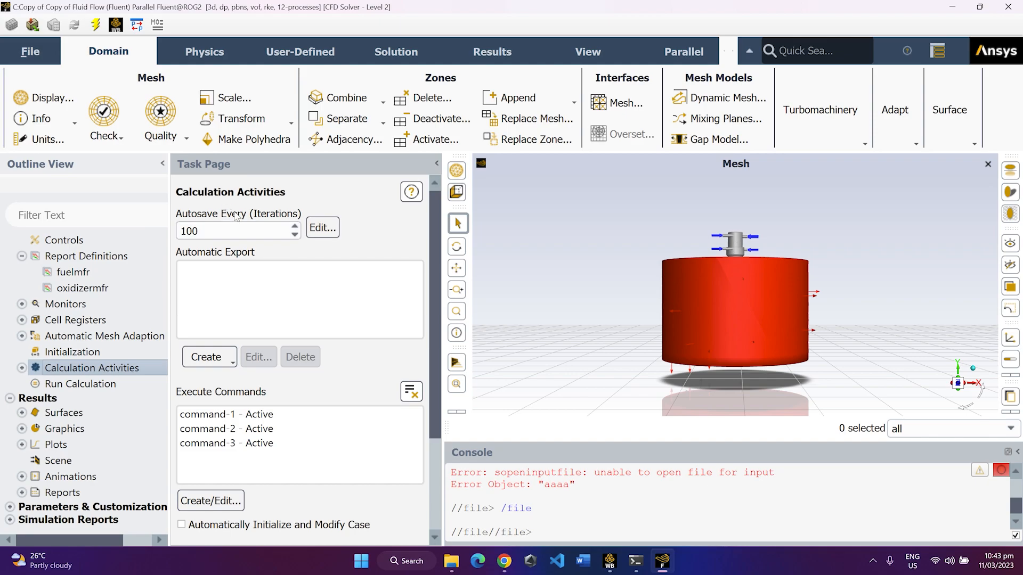
click(81, 384)
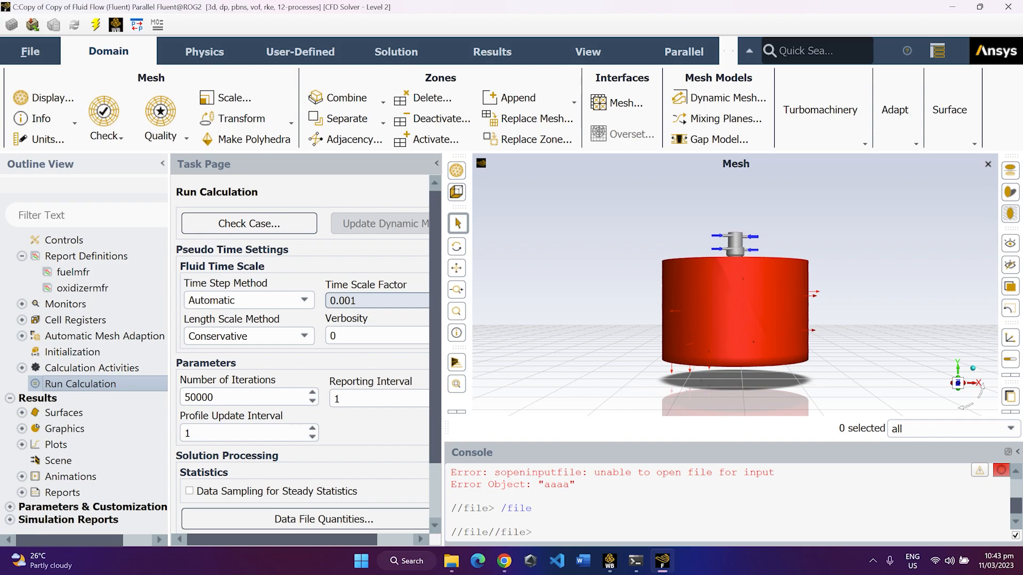
click(373, 336)
scroll(414, 373, down, 3)
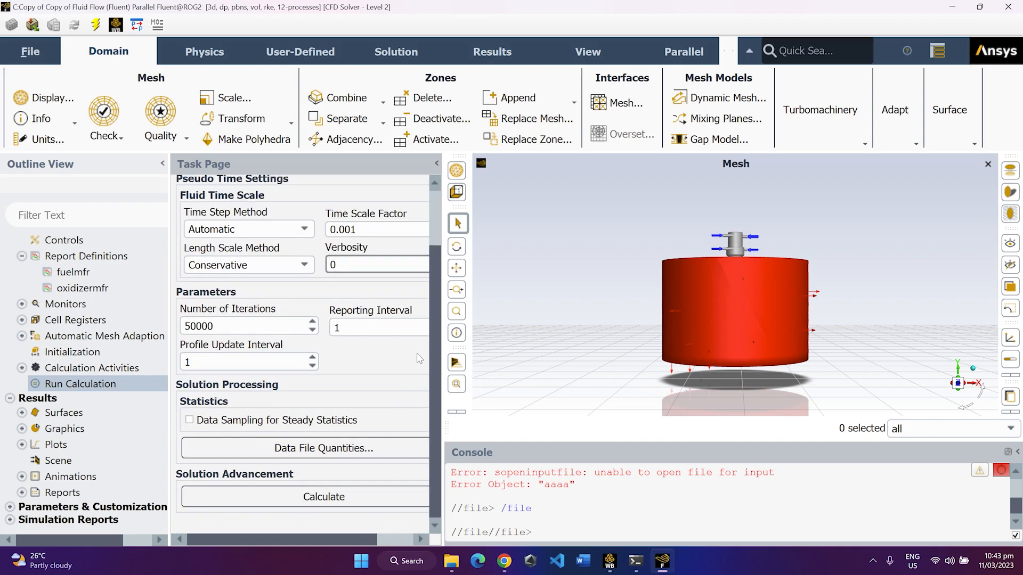
drag(444, 517, 300, 518)
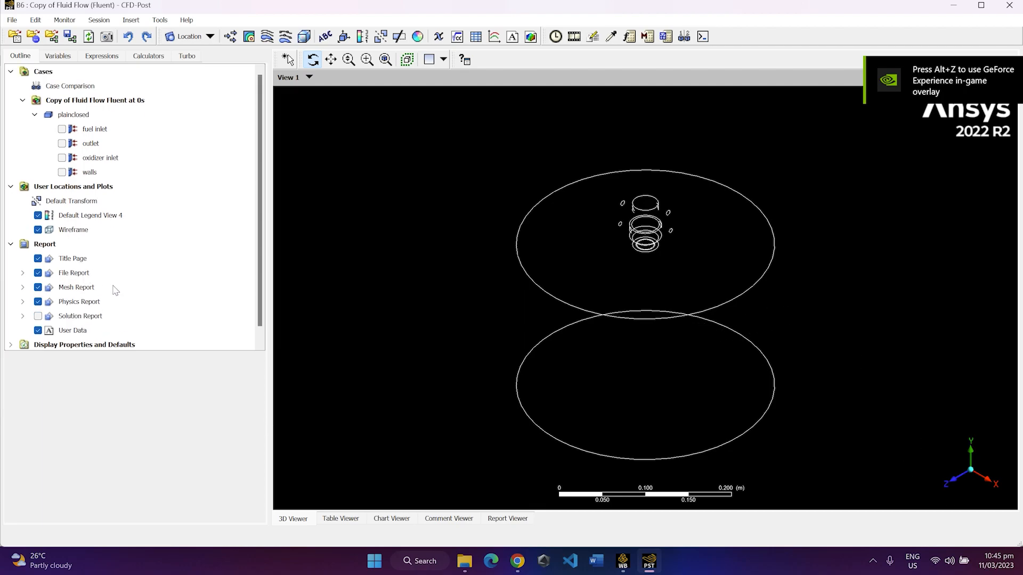
In CFD-Post, orient the wireframe to look along the Z axis and enlarge the chamber and nozzle in the viewer
click(958, 486)
scroll(748, 171, down, 3)
ctrl+middle_drag(748, 173, 703, 192)
scroll(644, 163, up, 2)
scroll(626, 202, up, 2)
scroll(624, 204, down, 1)
ctrl+middle_drag(621, 254, 621, 243)
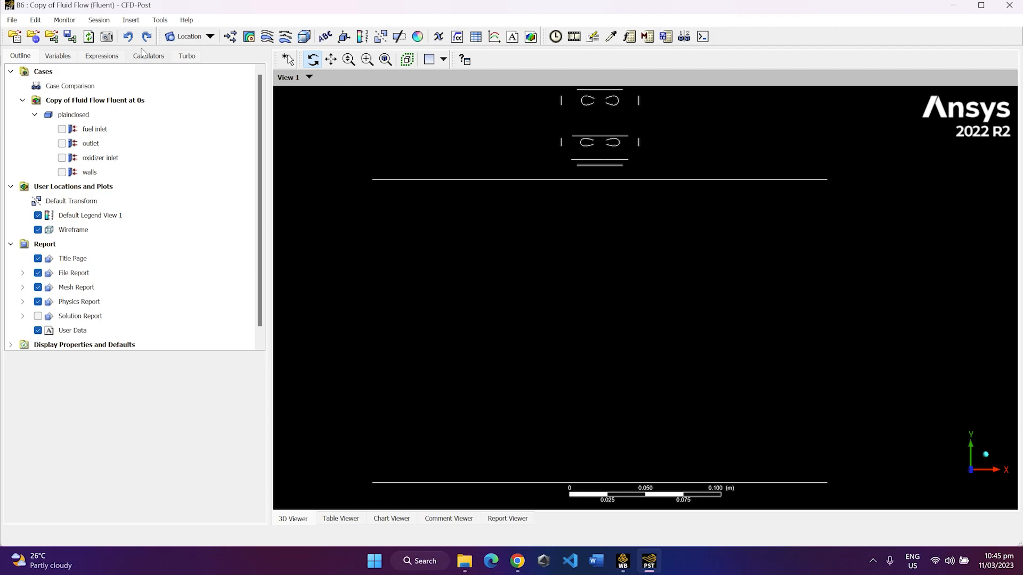
click(199, 40)
click(201, 40)
click(211, 38)
click(254, 38)
click(210, 37)
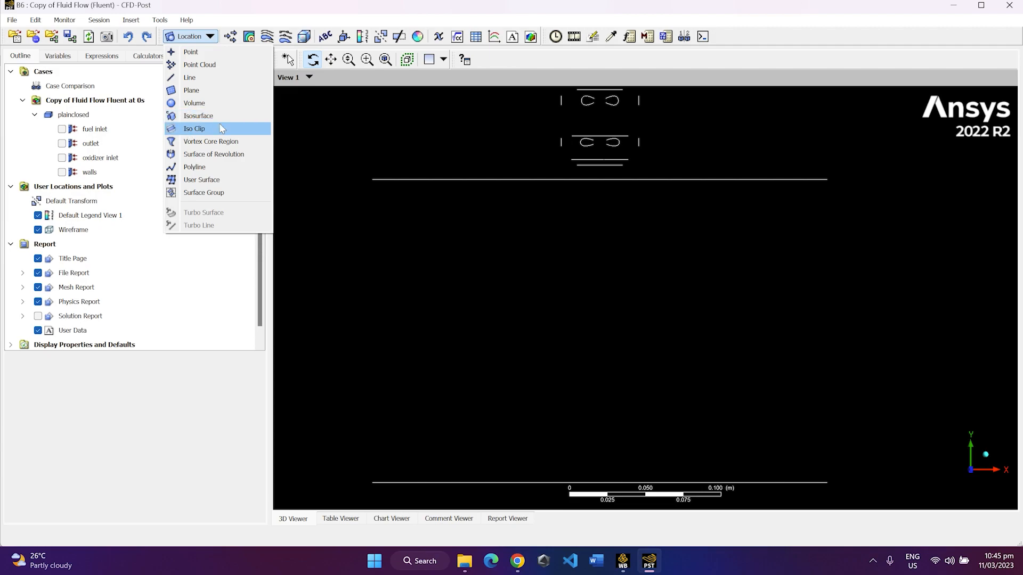
click(288, 12)
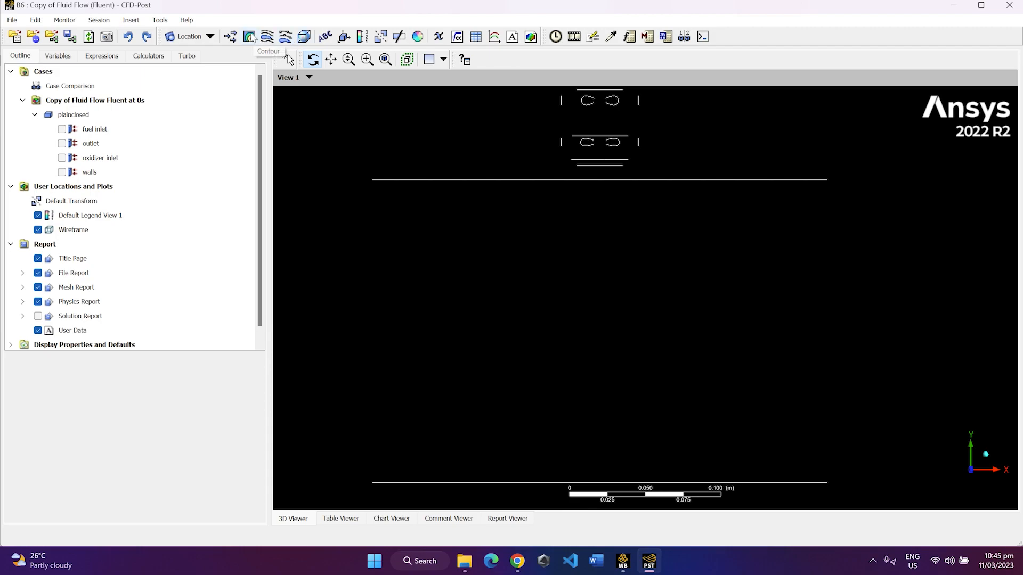
Insert an isosurface over all domains using Waterphase.Volume Fraction as its variable
click(186, 37)
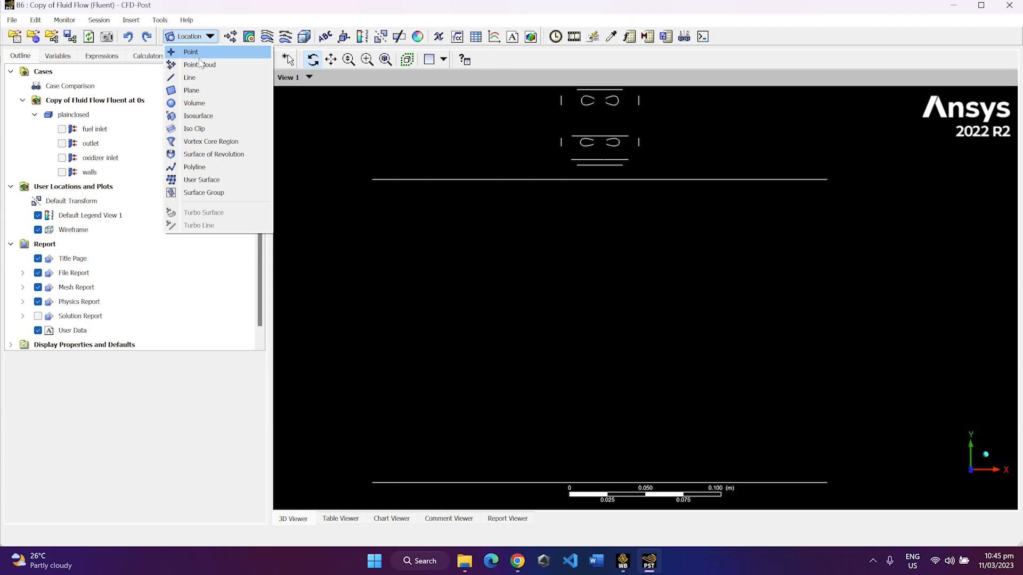
click(208, 115)
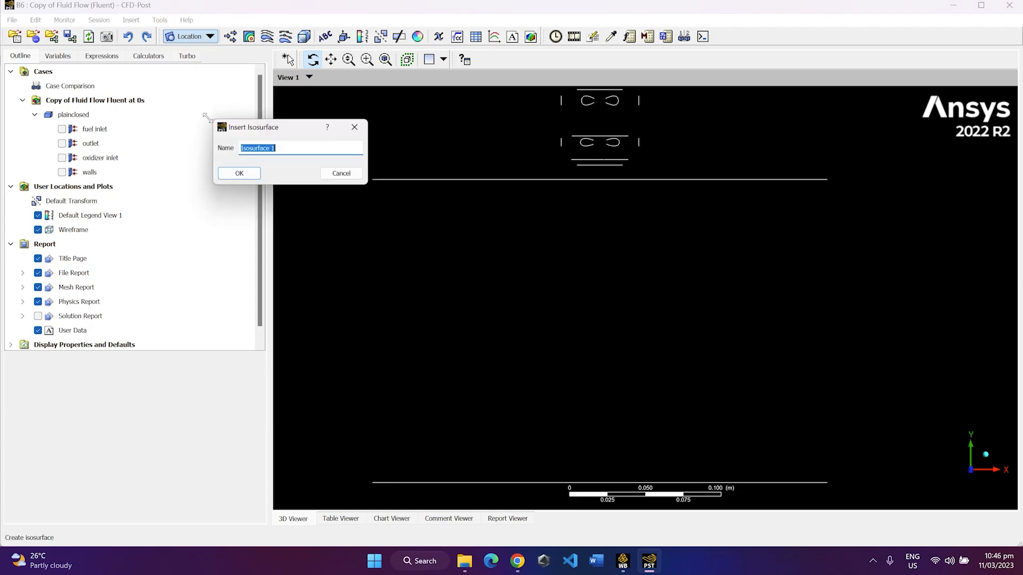
click(248, 174)
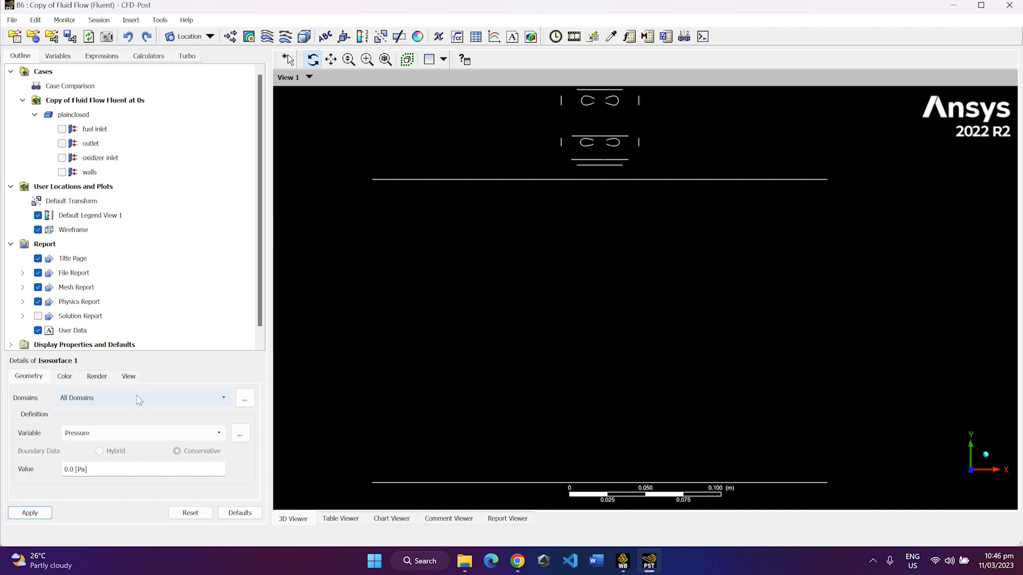
click(119, 434)
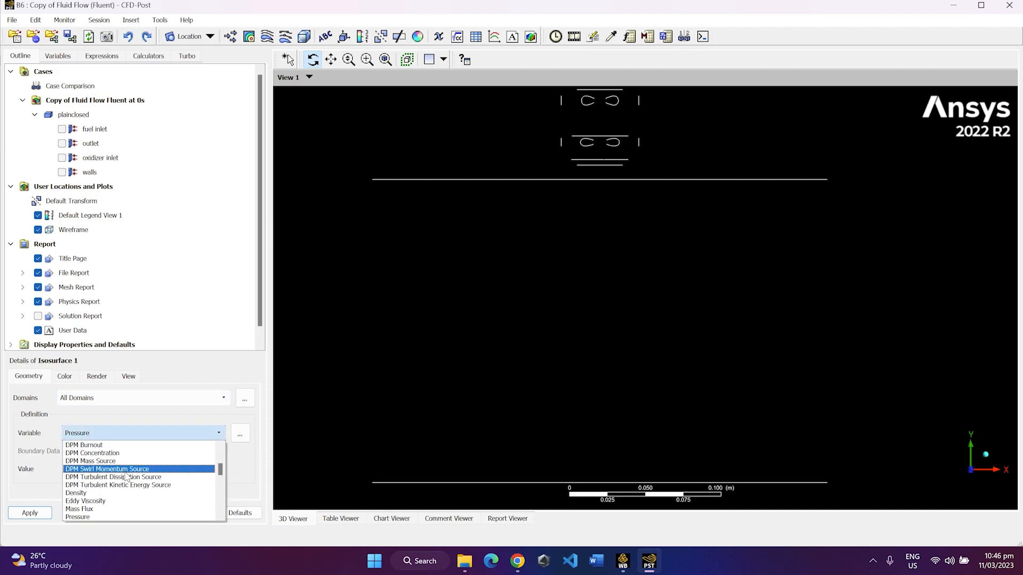
scroll(148, 502, down, 3)
scroll(148, 502, down, 8)
scroll(144, 503, up, 1)
click(145, 503)
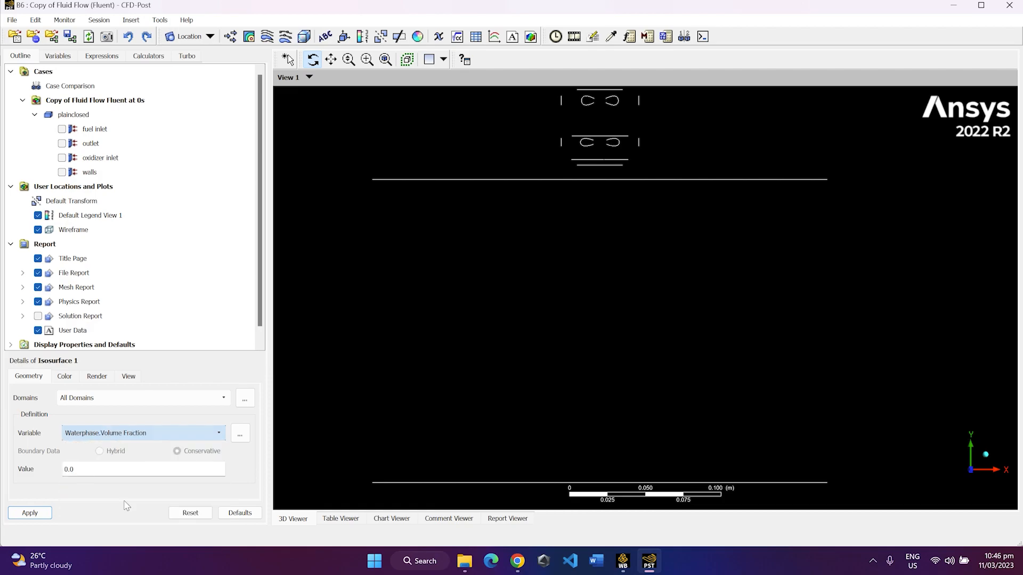
Generate the isosurface at a waterphase volume fraction of 0.1 and inspect it in three dimensions
double_click(75, 470)
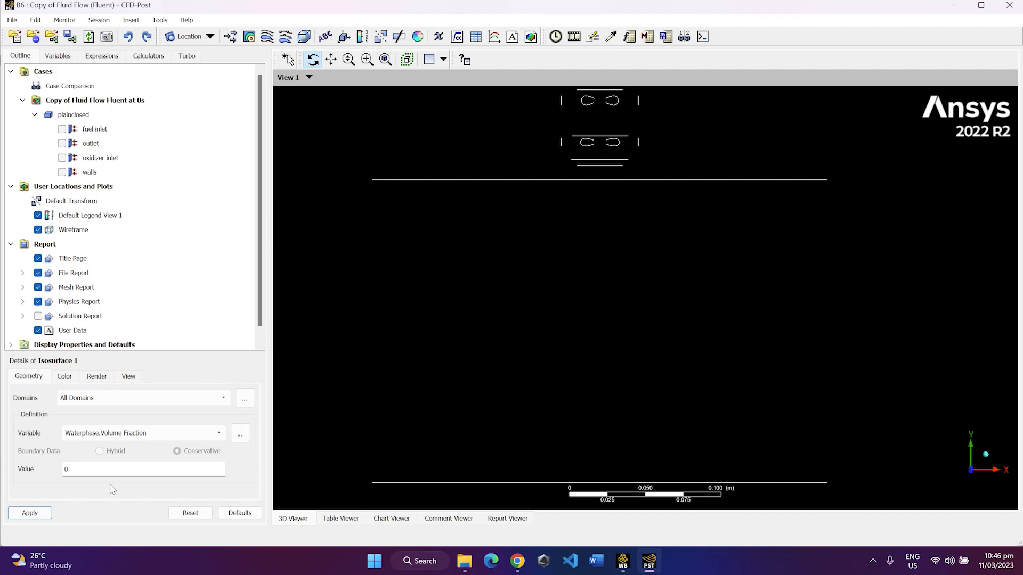
text(0.1)
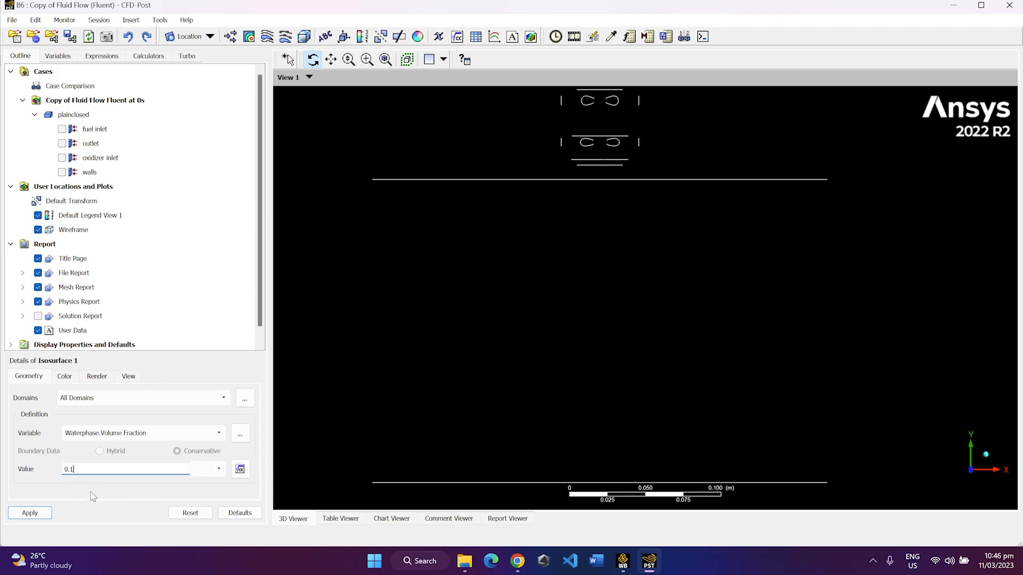
click(91, 495)
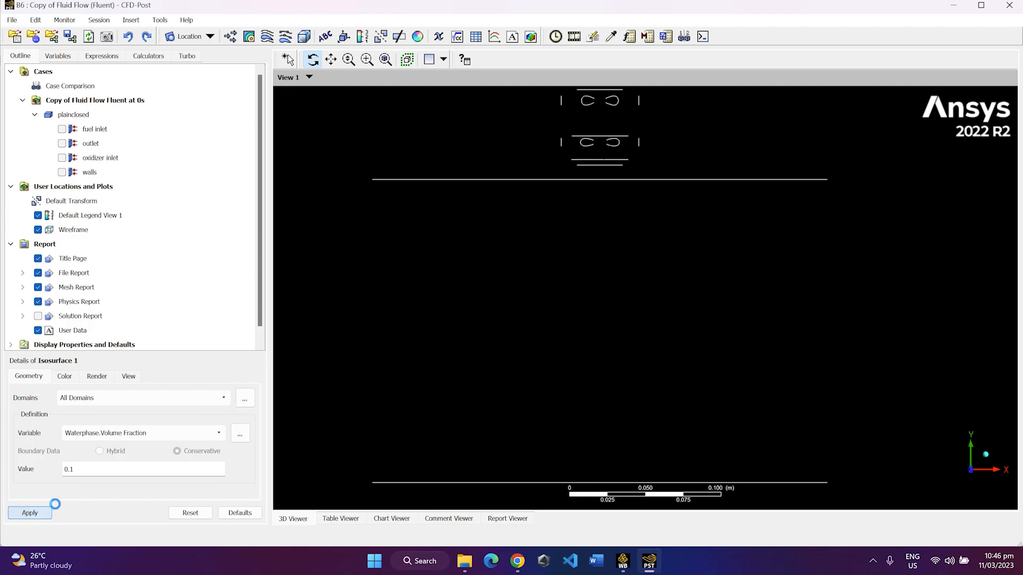
drag(678, 201, 485, 366)
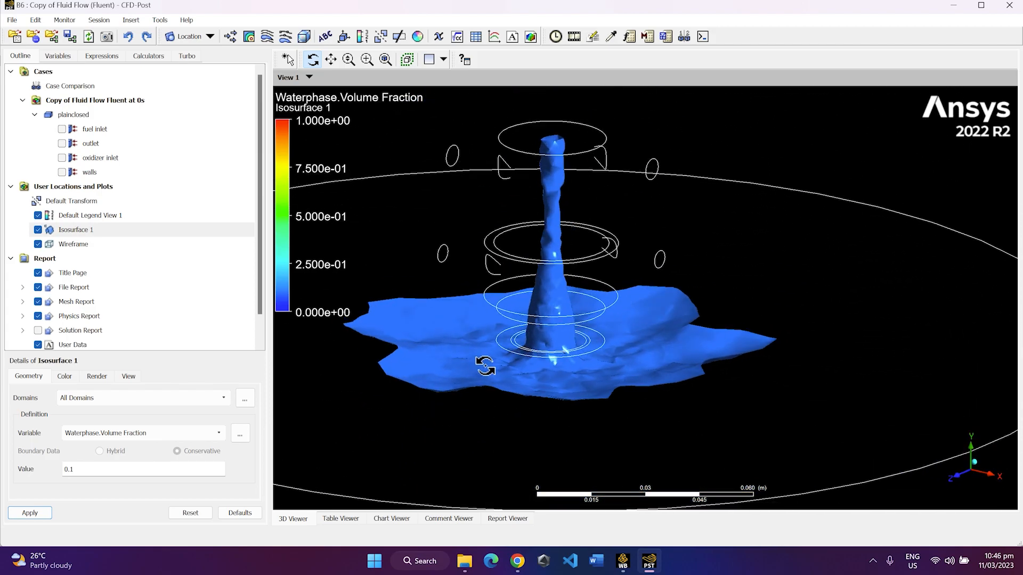
Try the isosurface at a volume fraction of 0.053 and at 0.625 to compare the spray shapes
click(86, 471)
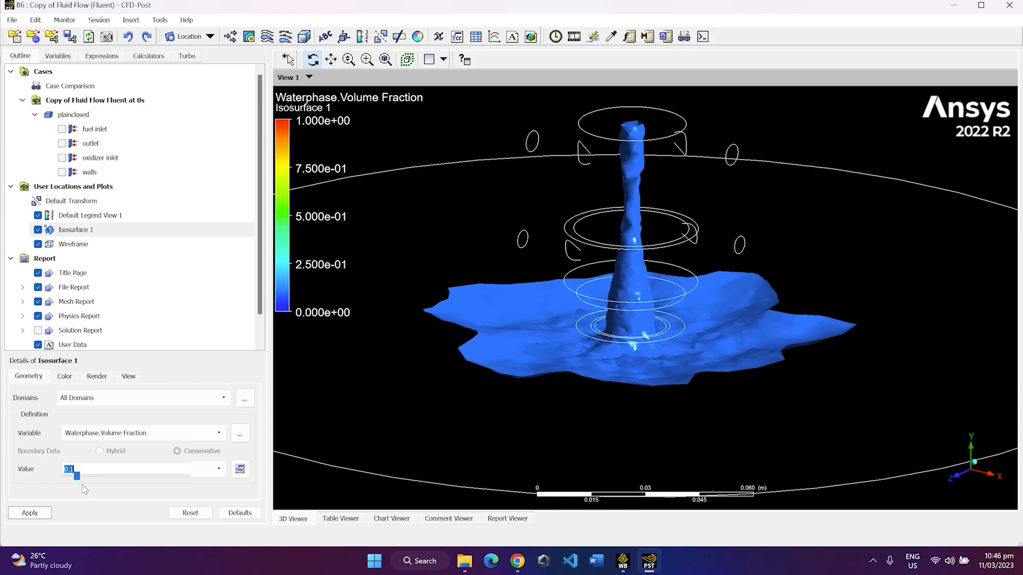
click(41, 512)
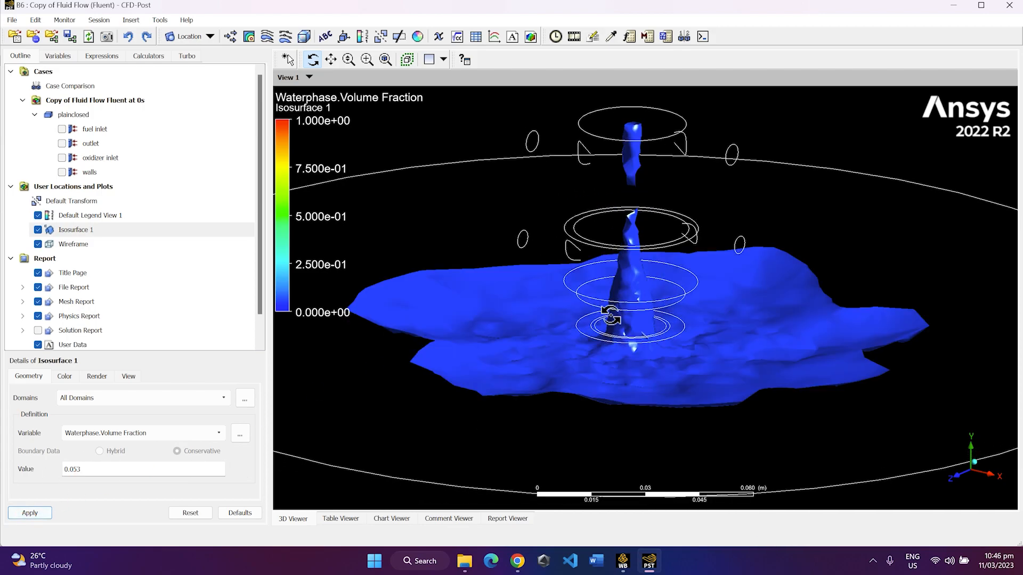
click(135, 474)
click(31, 513)
click(77, 471)
drag(138, 480, 144, 481)
click(38, 512)
scroll(634, 297, down, 3)
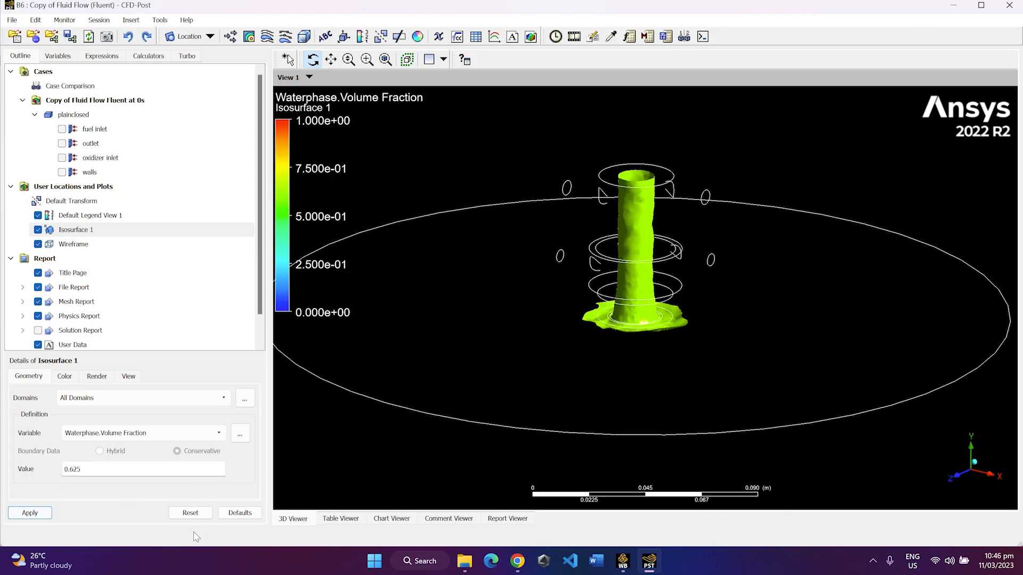
Set the isosurface's volume fraction value to 0.822 and inspect the resulting liquid surface
click(109, 471)
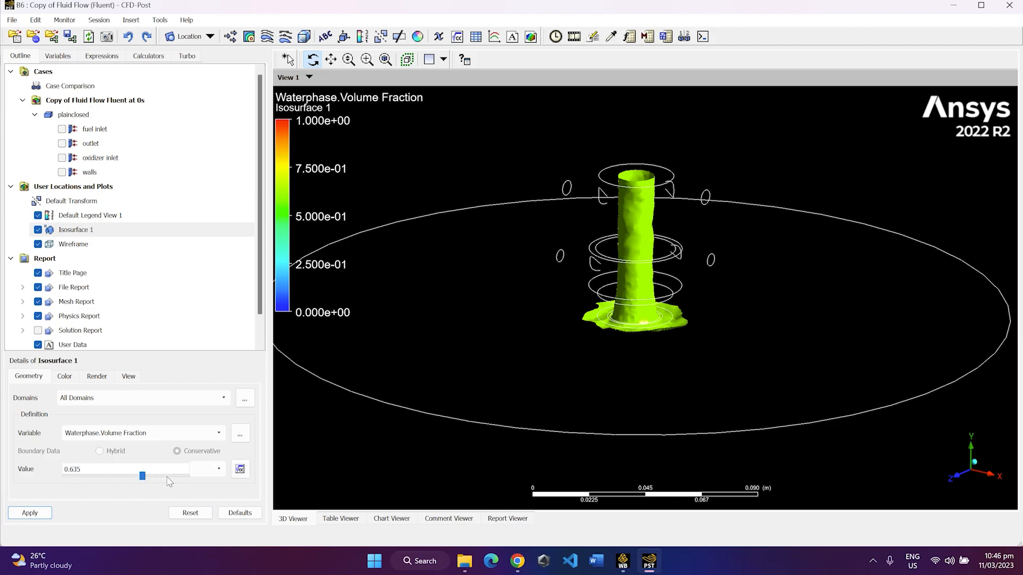
click(142, 477)
drag(142, 478, 164, 478)
click(31, 516)
drag(582, 240, 604, 332)
Hide Isosurface 1 so that only the wireframe remains in the viewer
click(38, 230)
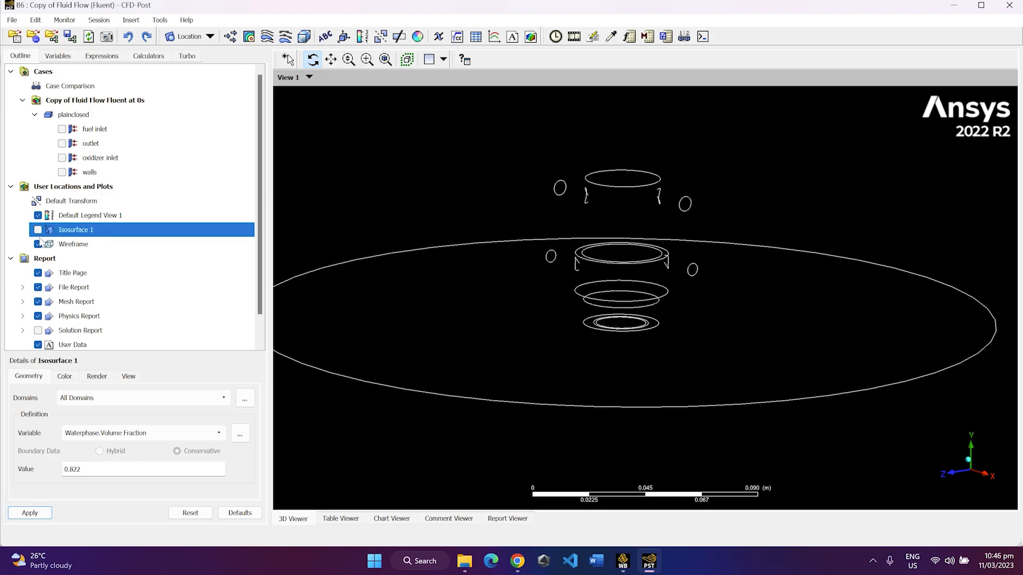
click(205, 201)
click(131, 216)
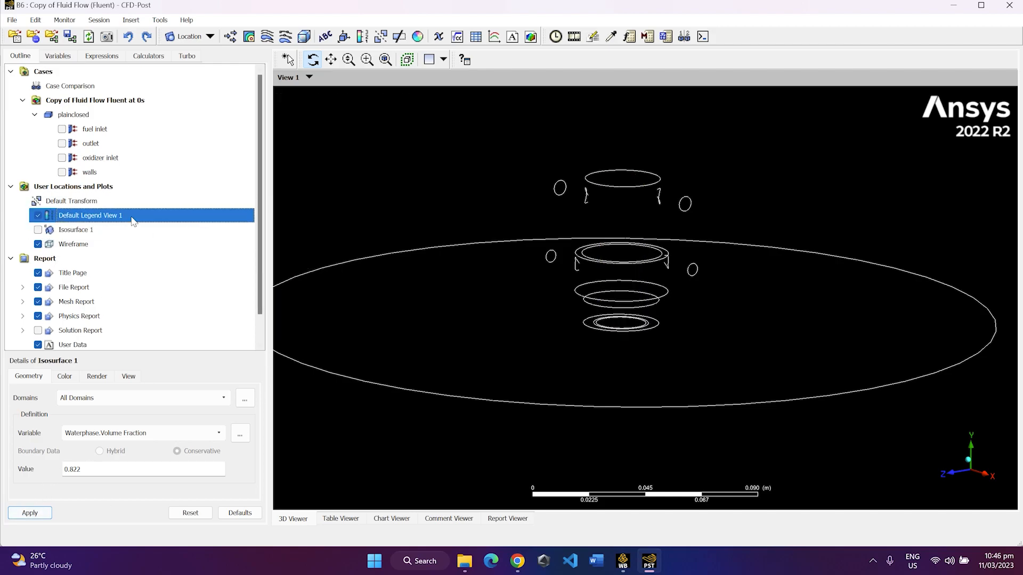
click(106, 234)
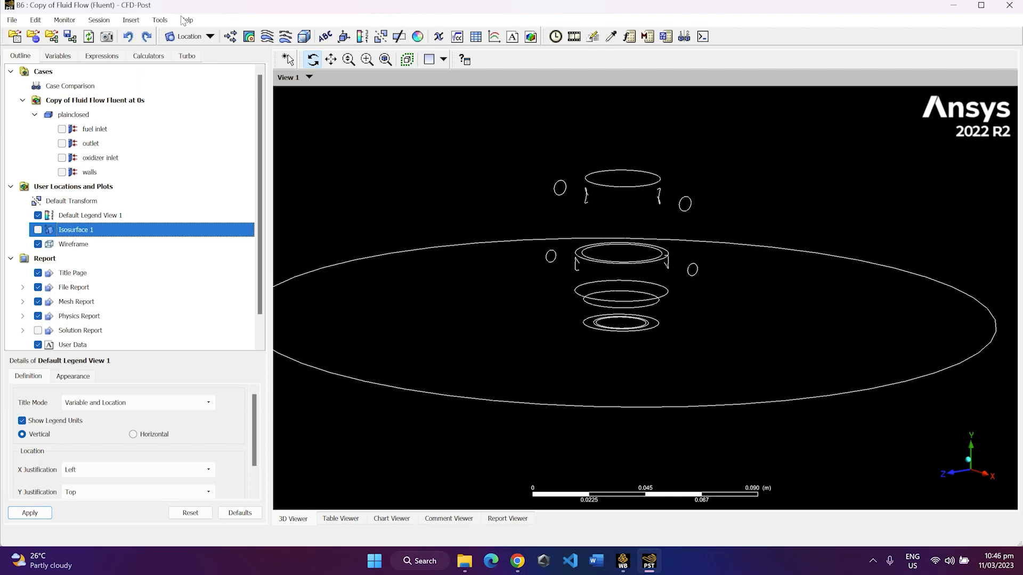
click(179, 54)
Insert an XY plane at Z 0.0 m across all domains, check it along the Z axis, and hide it
click(197, 40)
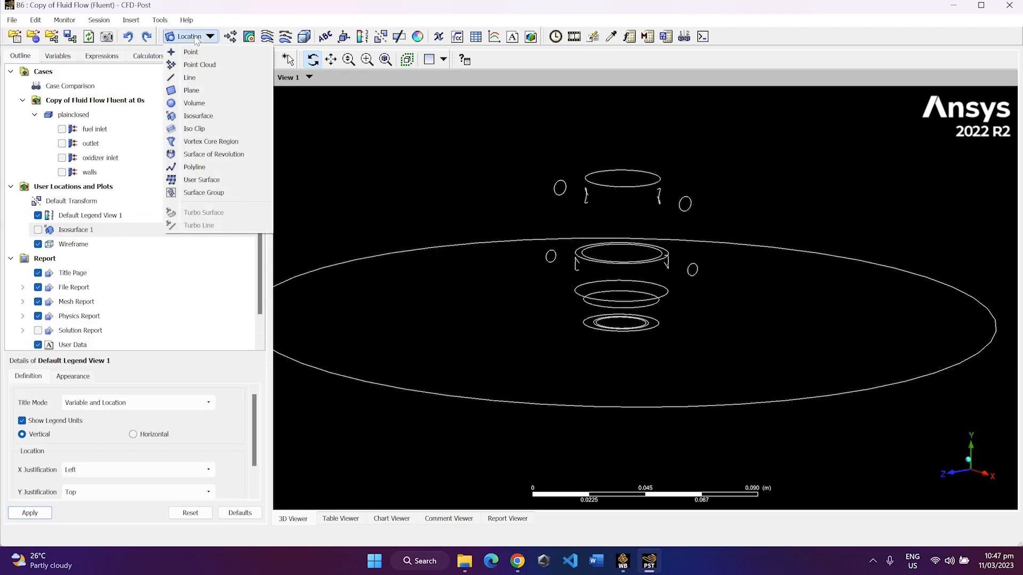
click(193, 90)
click(232, 149)
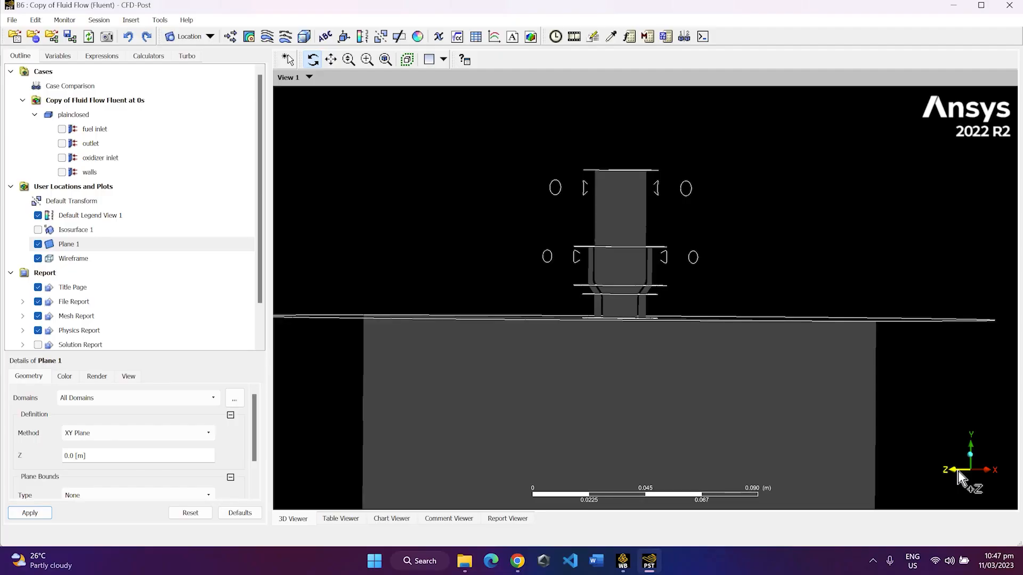
click(959, 468)
scroll(689, 129, down, 3)
scroll(688, 142, up, 7)
scroll(688, 141, up, 1)
ctrl+middle_drag(688, 166, 693, 282)
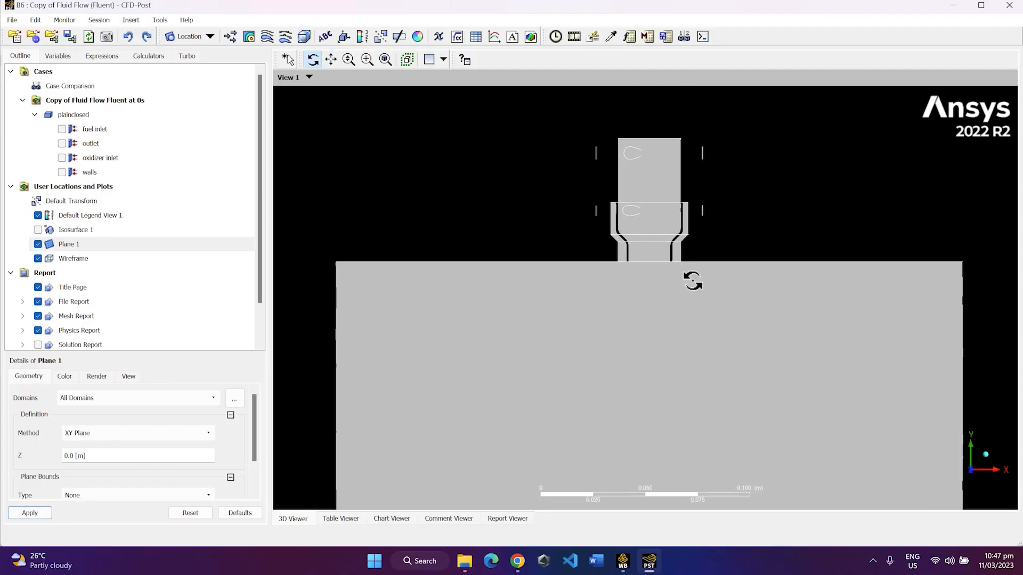
click(38, 244)
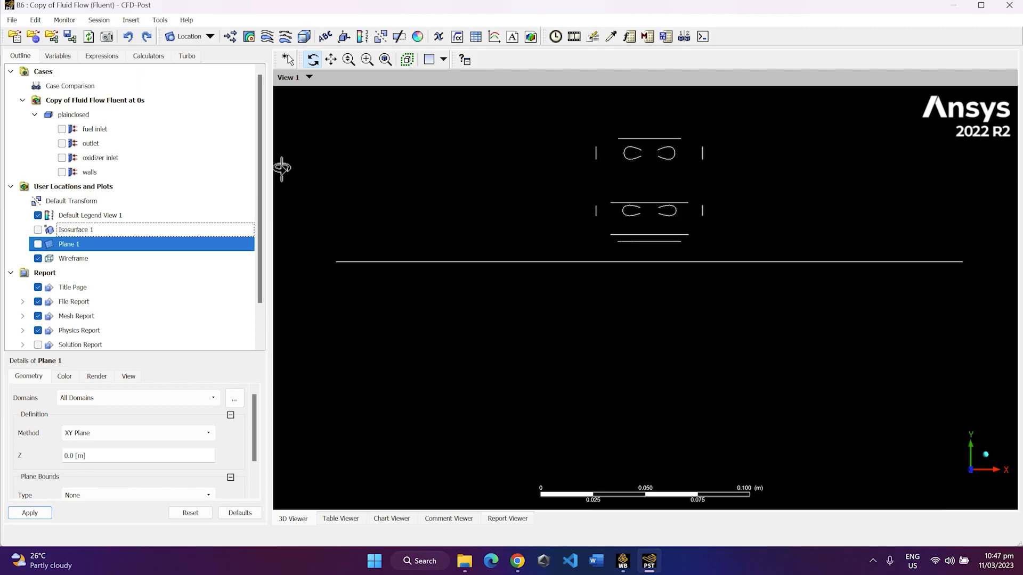
Insert a contour of Velocity on the fuel inlet with the global range and 255 contours
click(251, 39)
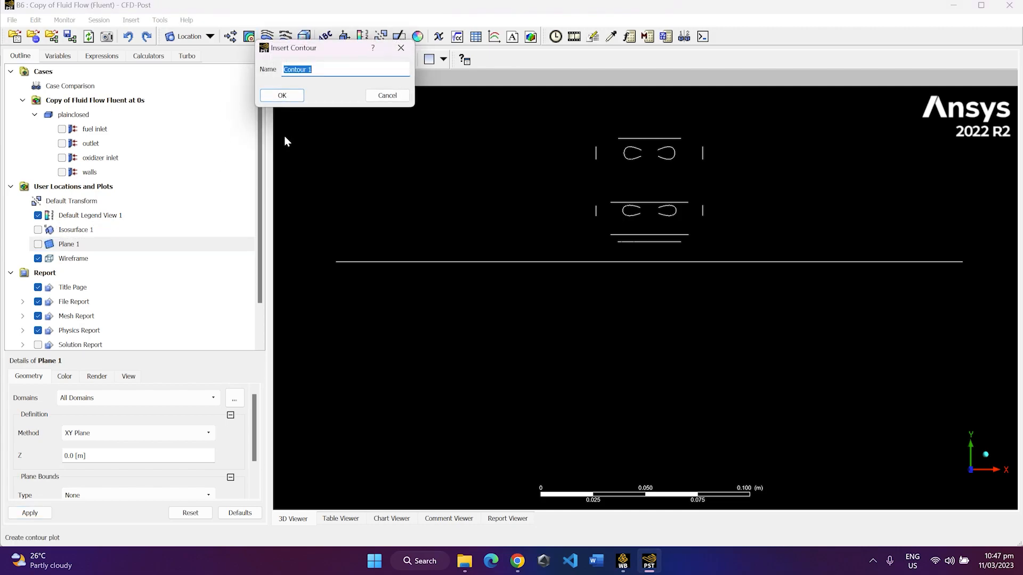
click(297, 96)
scroll(91, 447, down, 2)
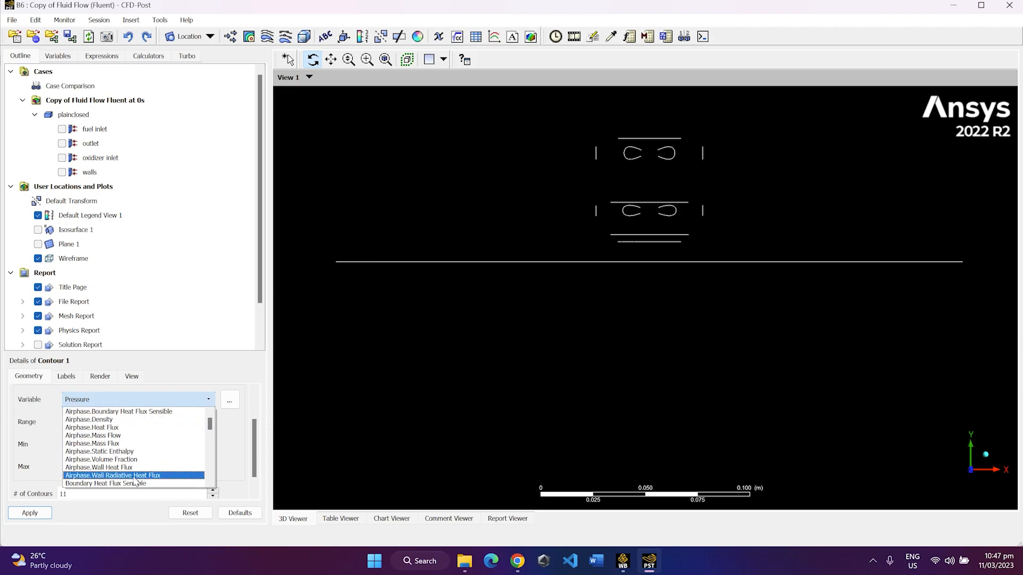
scroll(135, 474, down, 4)
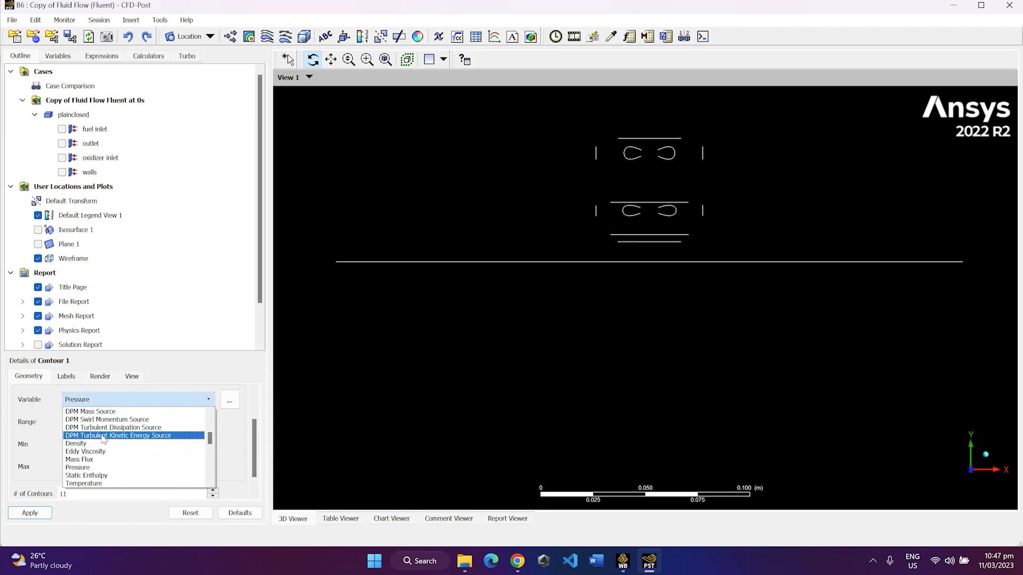
scroll(107, 458, down, 3)
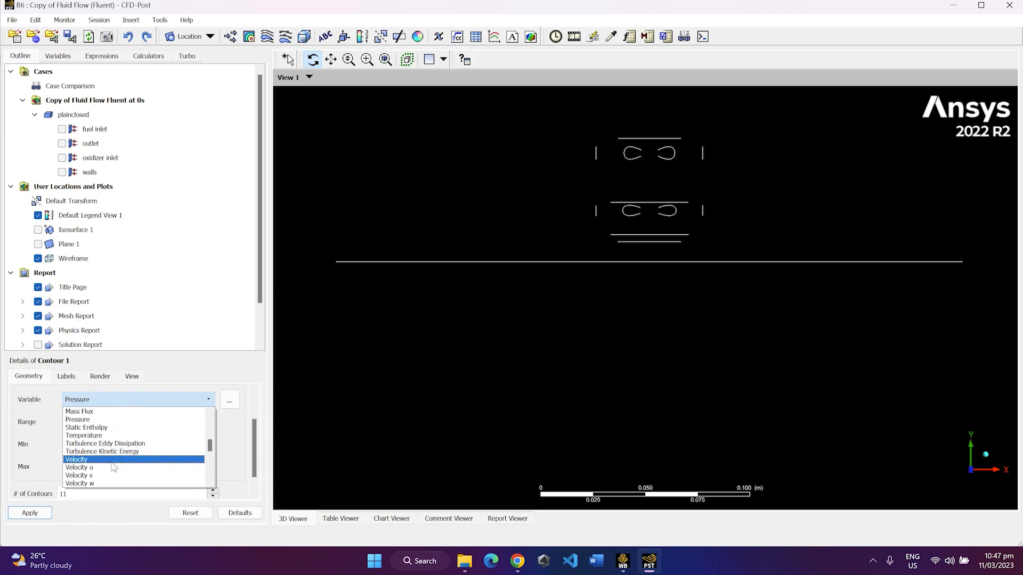
click(65, 463)
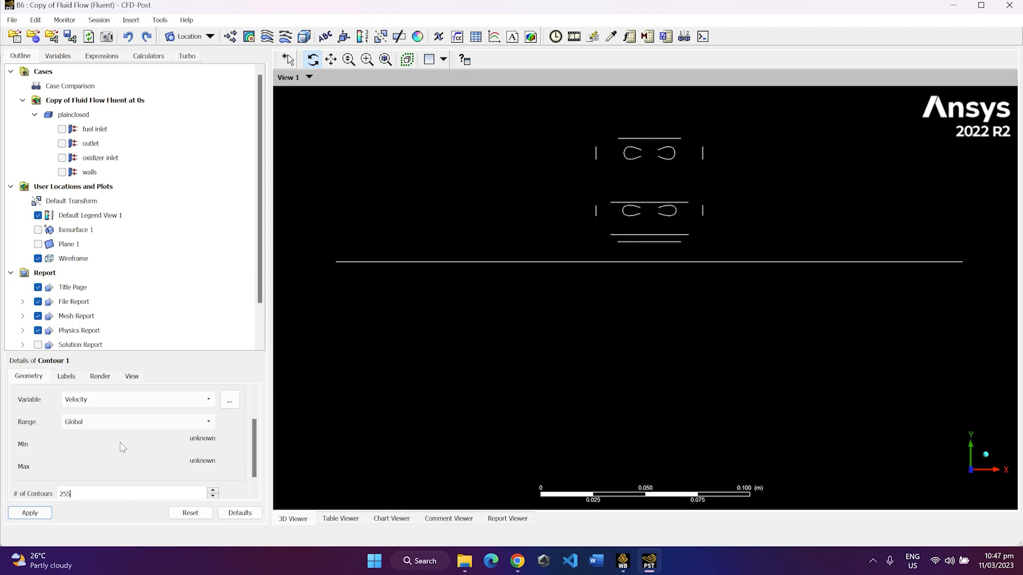
click(35, 513)
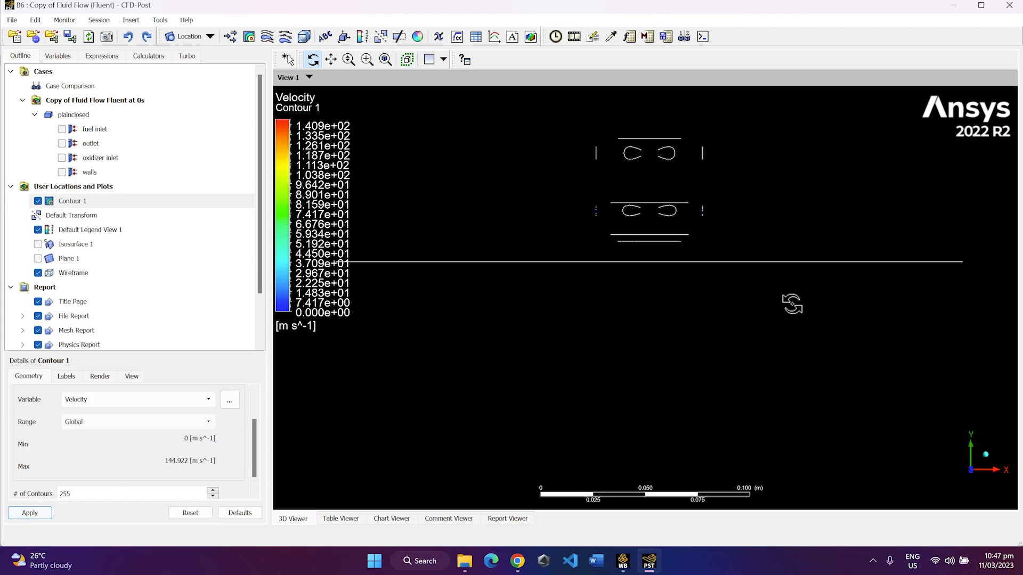
Change the contour's variable to Turbulence Kinetic Energy and inspect the fuel inlets before returning to the Z-axis view
middle_drag(793, 303, 745, 281)
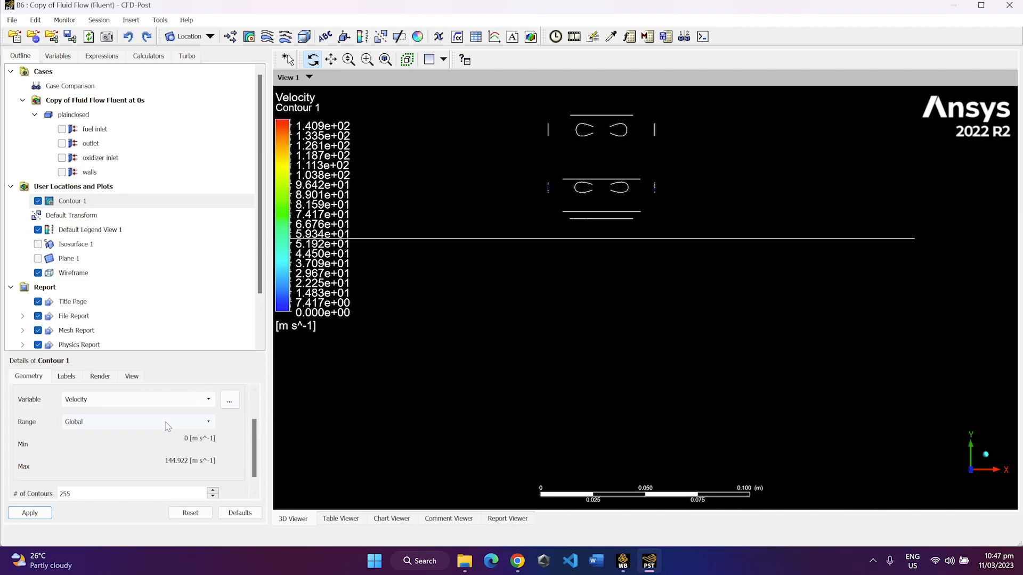
scroll(85, 438, up, 3)
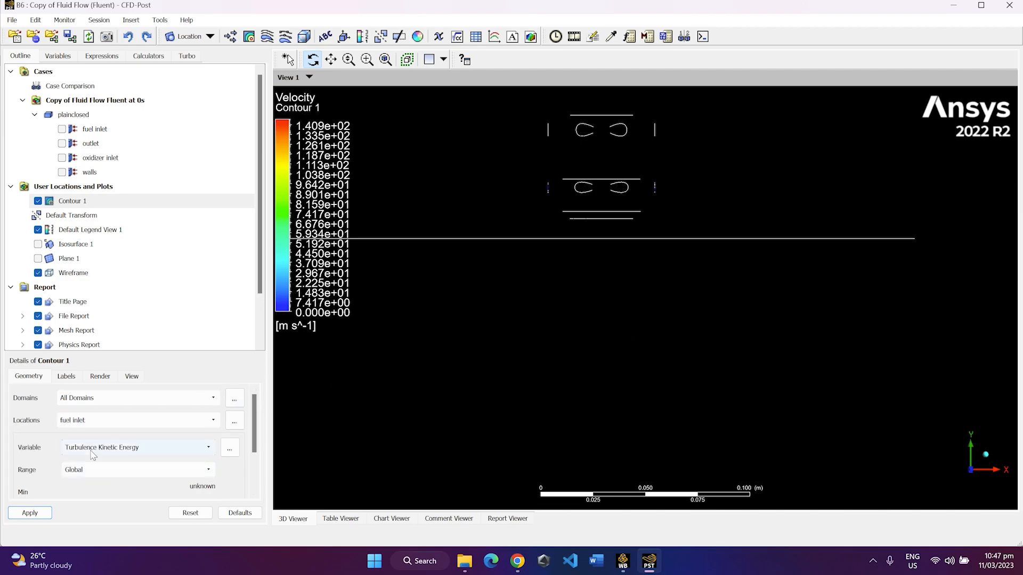
click(87, 421)
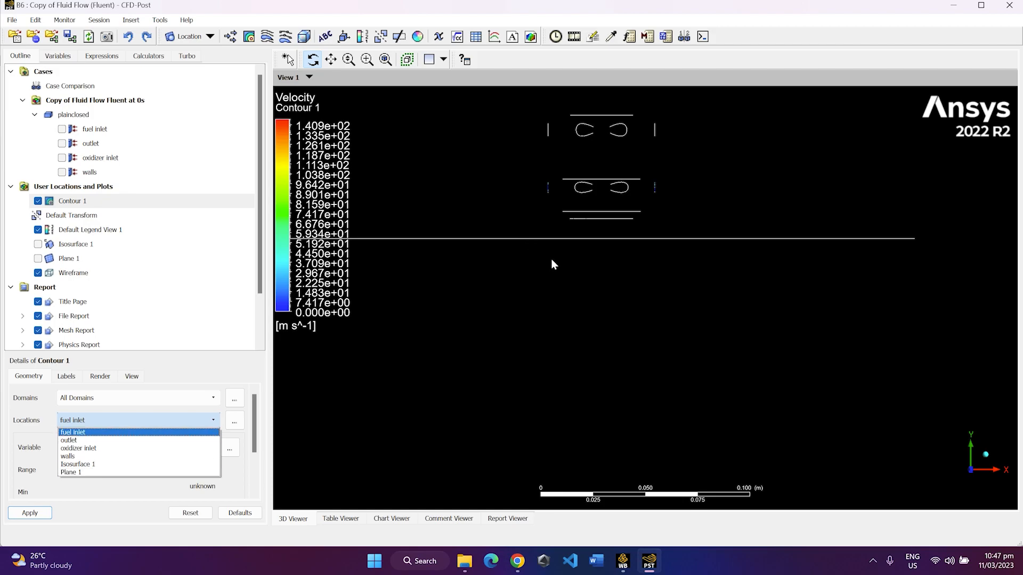
click(62, 419)
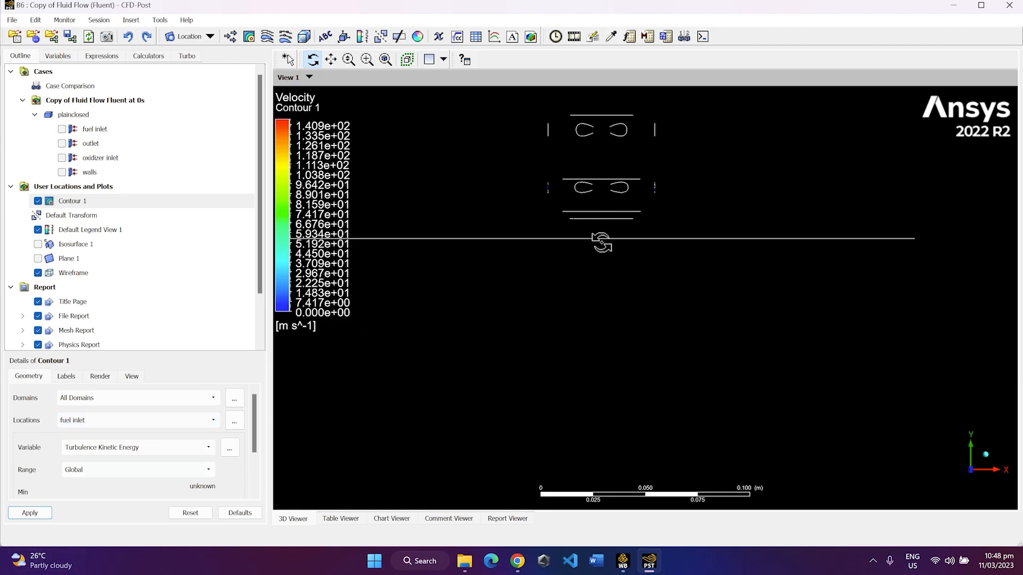
drag(617, 255, 586, 230)
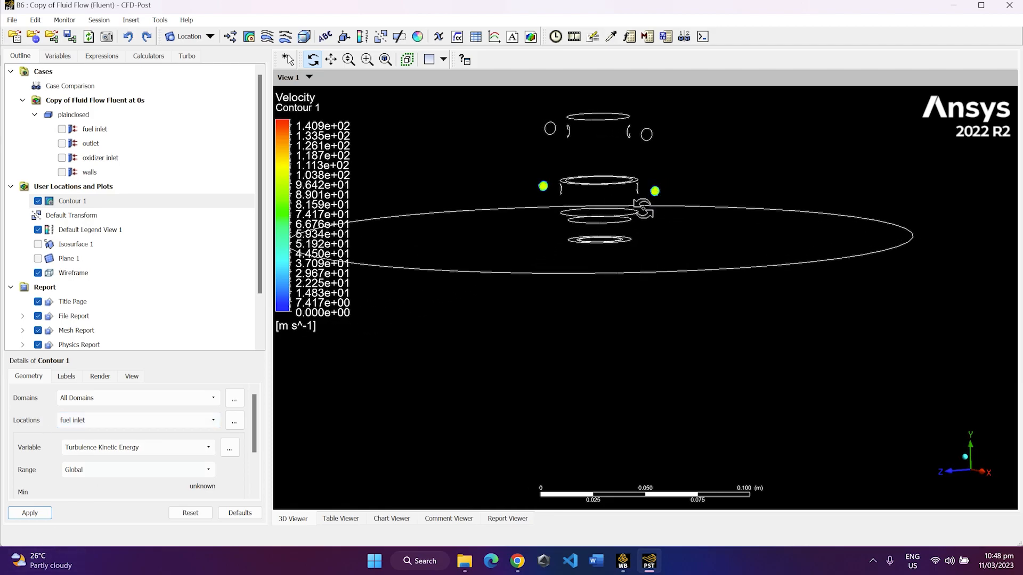
click(953, 472)
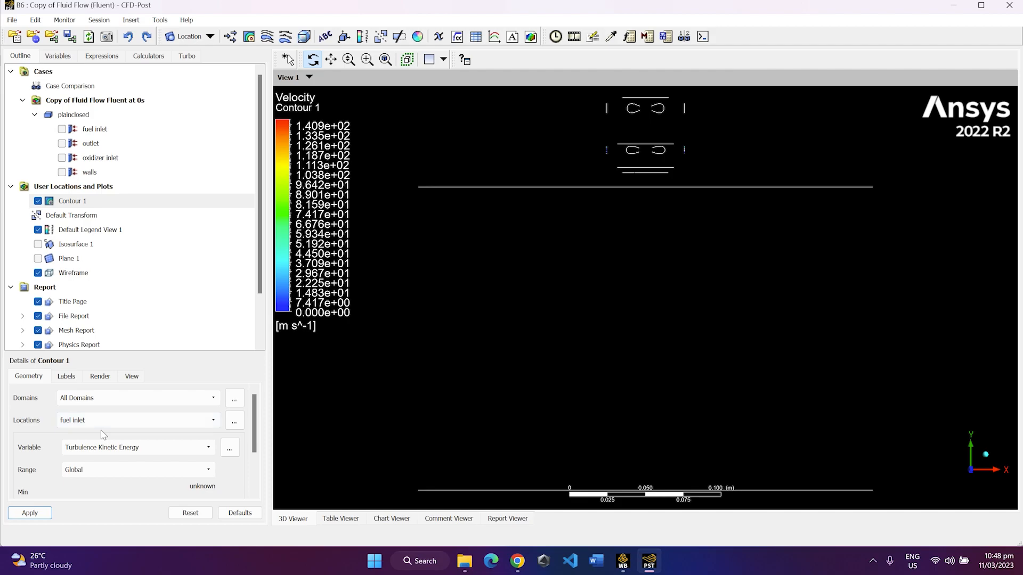
Set the contour's location to Plane 1 and generate the plot across the nozzle and chamber
click(103, 425)
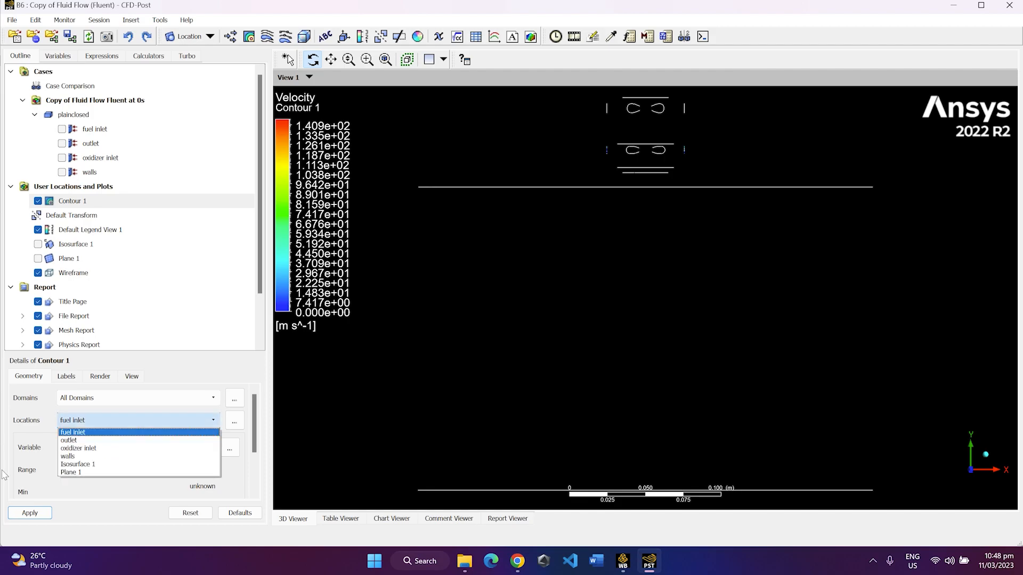
click(138, 473)
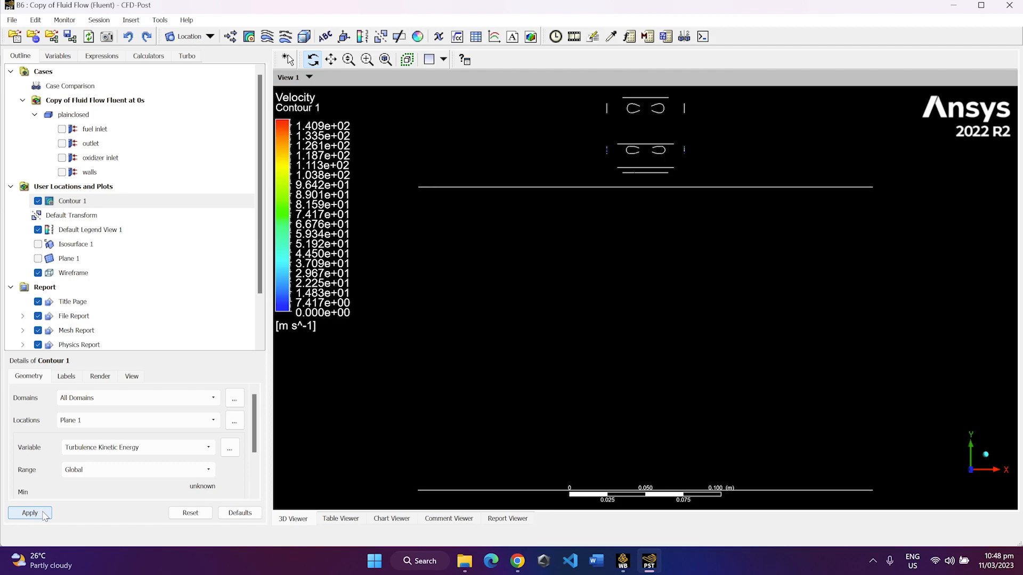
ctrl+middle_drag(721, 238, 694, 320)
scroll(623, 277, down, 2)
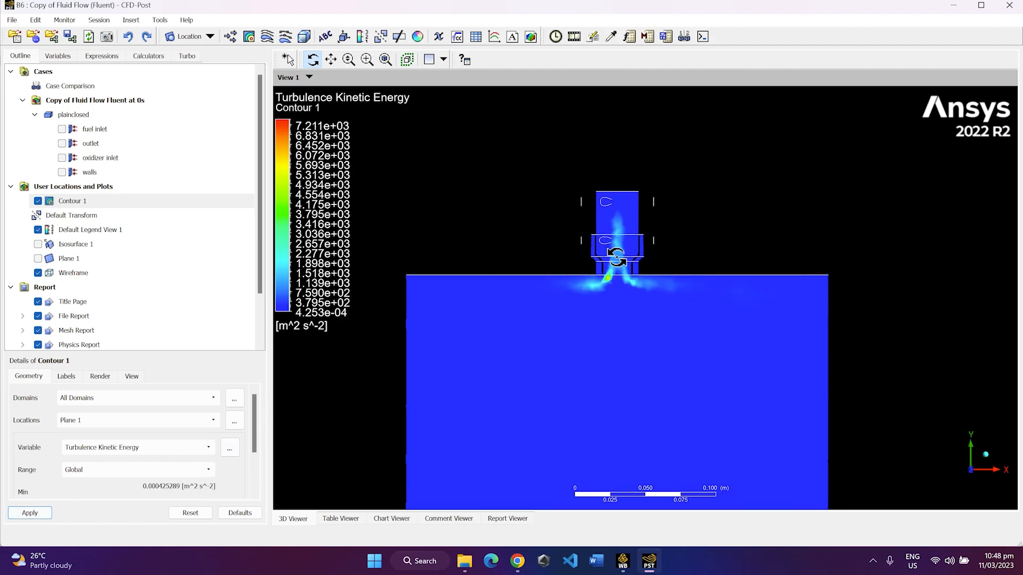
Change the Plane 1 contour's variable to Velocity and regenerate the plot
scroll(616, 260, up, 6)
scroll(607, 259, up, 4)
ctrl+middle_drag(543, 227, 554, 277)
click(121, 447)
click(93, 502)
click(30, 513)
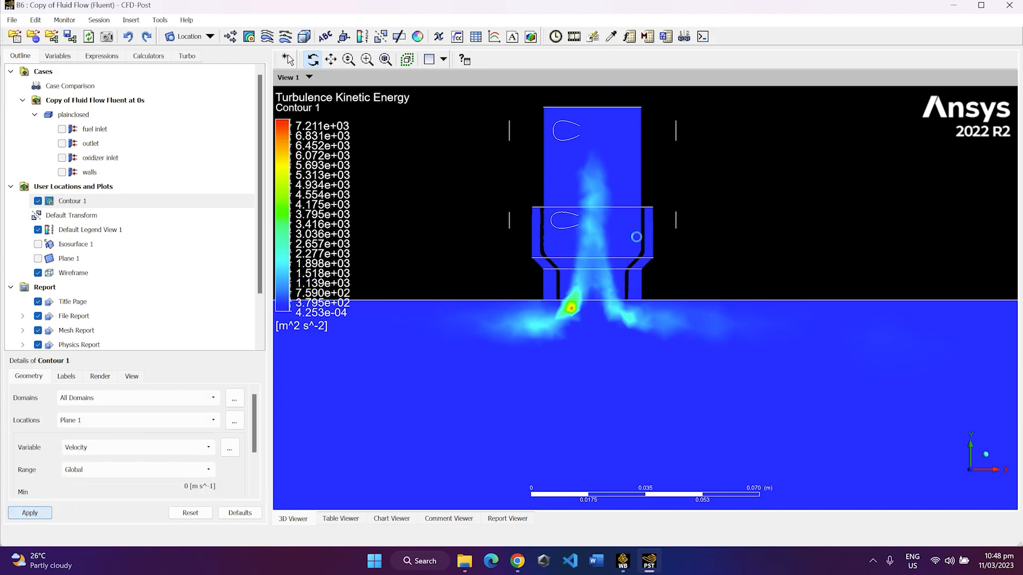
Examine the velocity distribution through the nozzle, at its exit and across the upper chamber
scroll(571, 384, up, 2)
scroll(586, 323, down, 3)
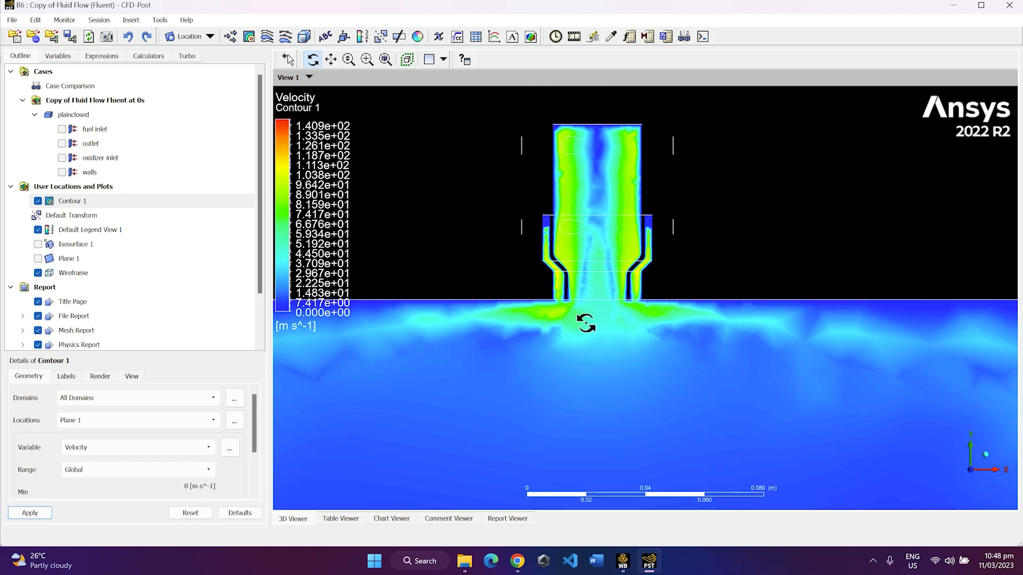
scroll(586, 323, down, 2)
scroll(600, 213, up, 1)
scroll(611, 380, down, 3)
scroll(587, 307, down, 1)
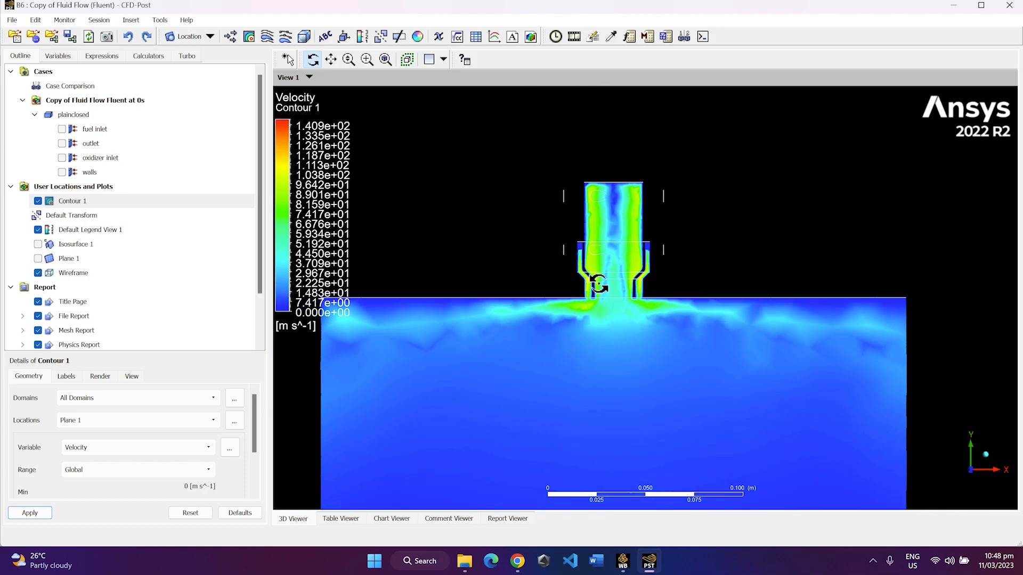
scroll(600, 268, up, 1)
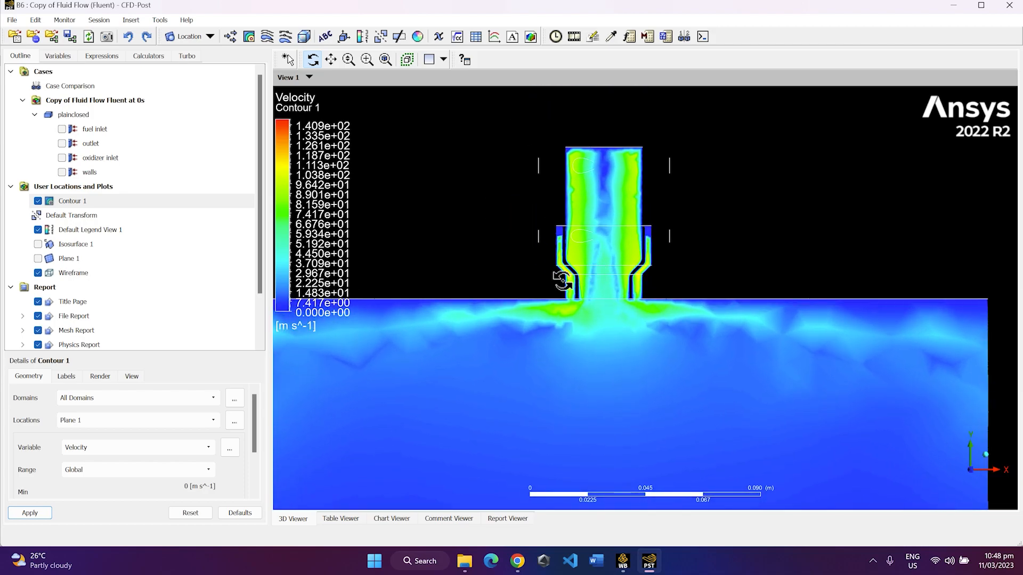
middle_drag(560, 269, 559, 298)
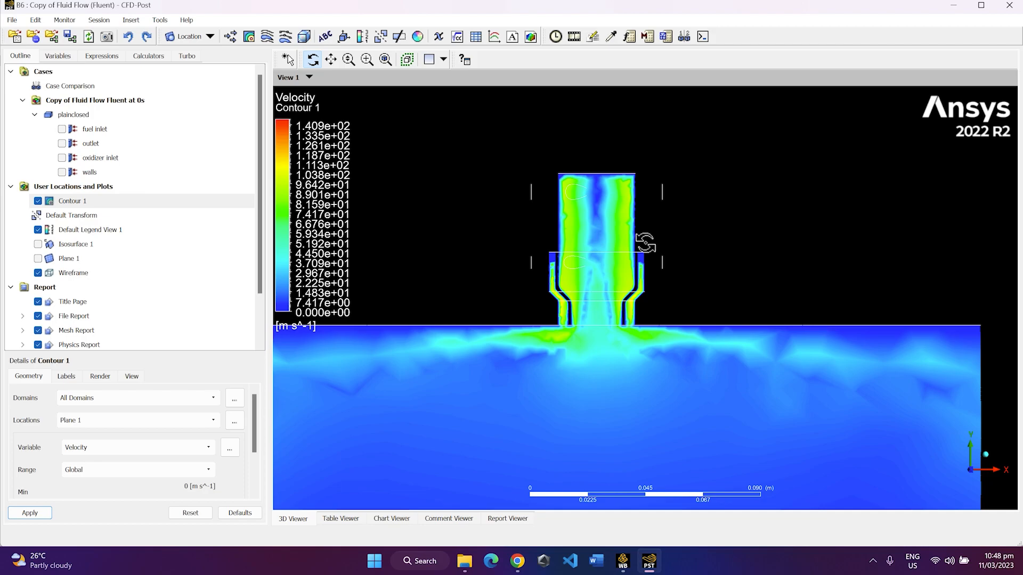
drag(449, 383, 594, 410)
scroll(594, 412, down, 4)
scroll(594, 414, up, 2)
middle_drag(558, 406, 565, 406)
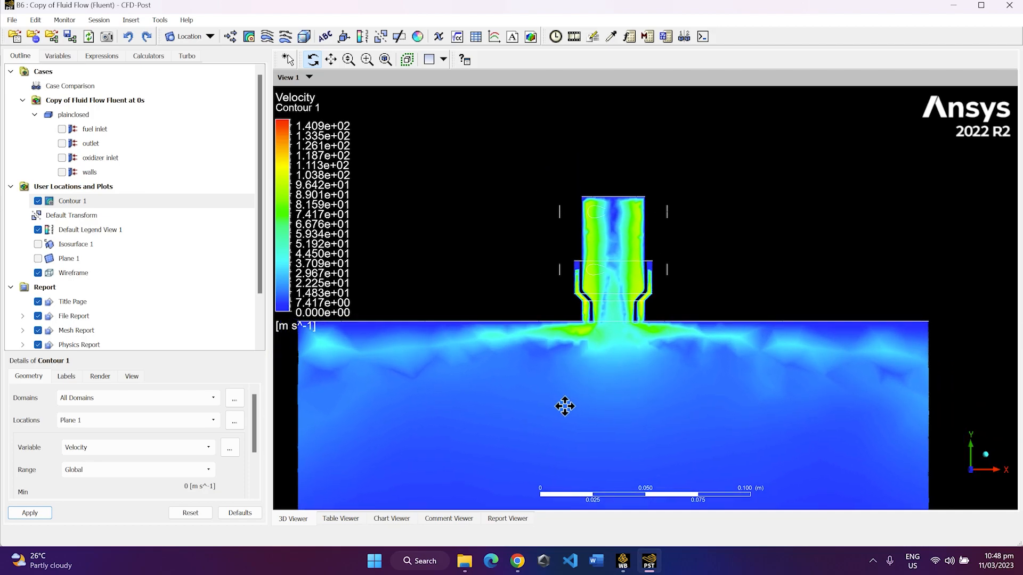
Change the contour's variable to Pressure and regenerate the plot on Plane 1
click(136, 447)
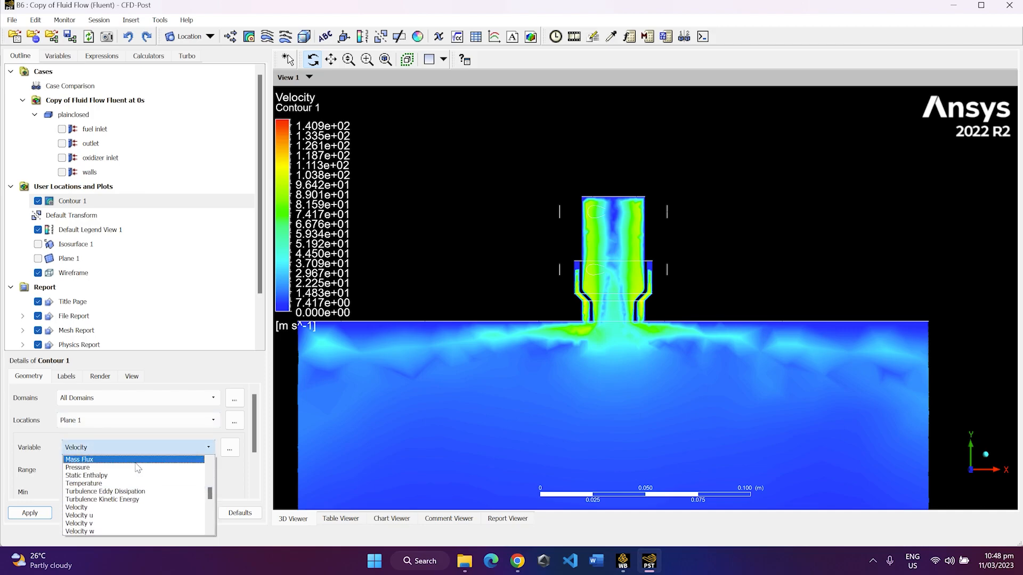
click(137, 468)
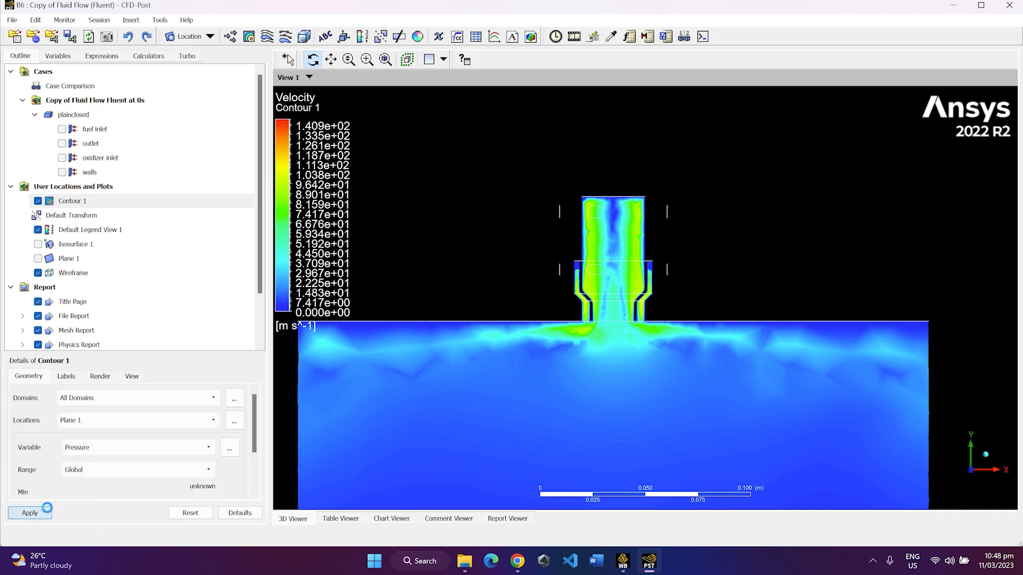
click(45, 511)
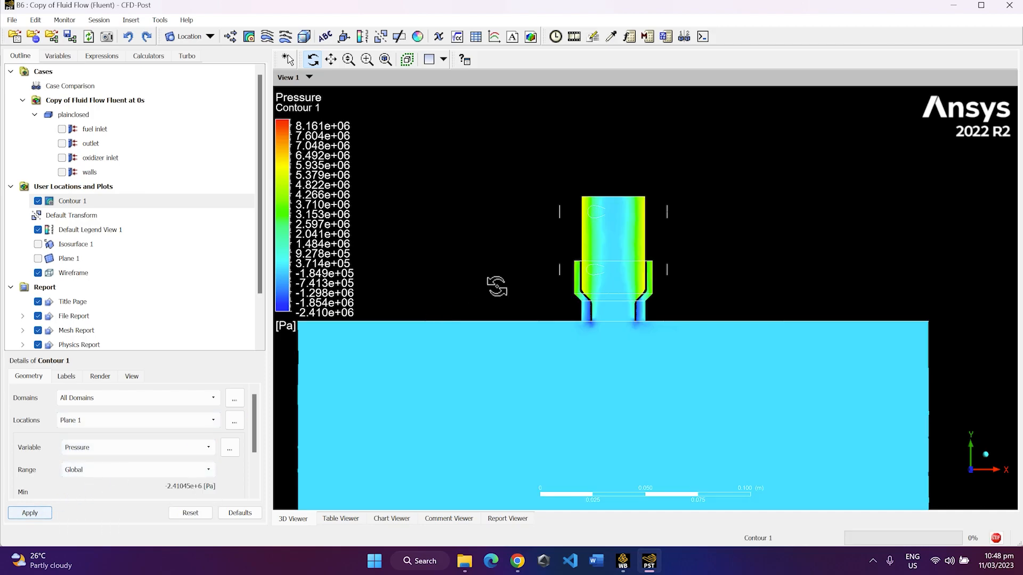
Switch the contour's variable to Waterphase.Volume Fraction and apply it to Plane 1
click(88, 448)
scroll(101, 514, down, 5)
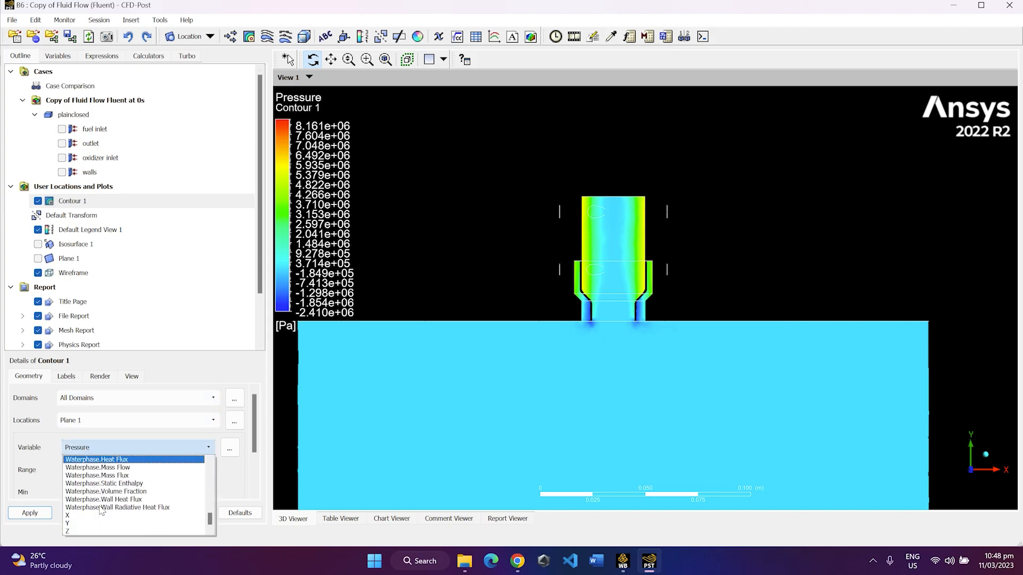
click(140, 520)
click(21, 516)
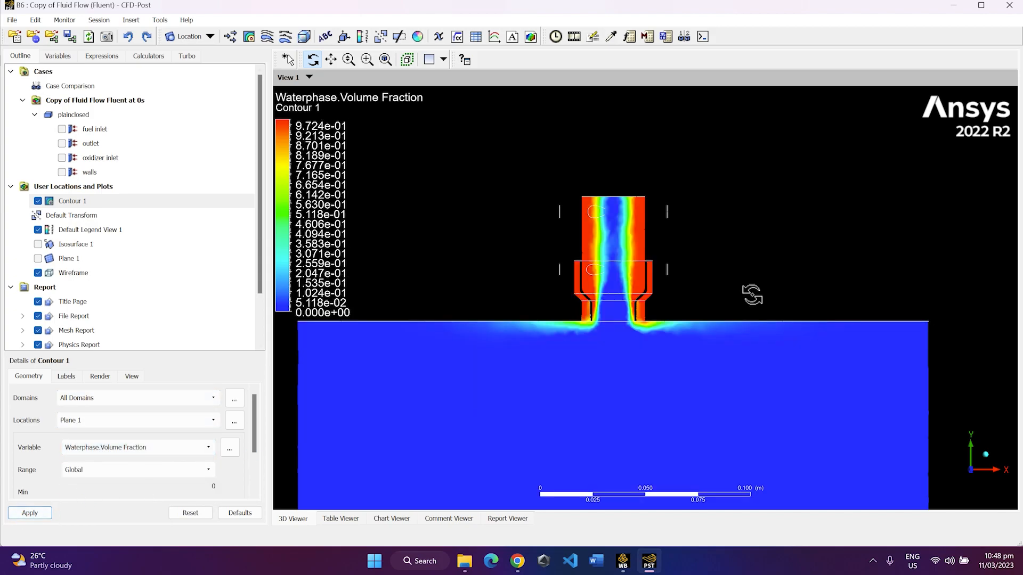
Set the volume fraction contour's color map to Field Phase Fraction in its advanced properties and update the plot
click(102, 376)
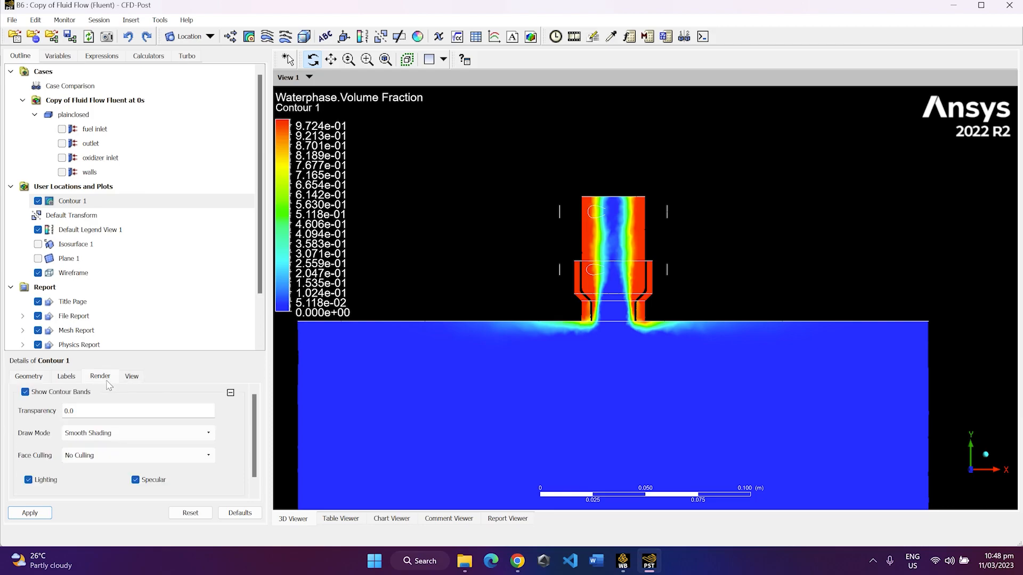
scroll(35, 440, down, 3)
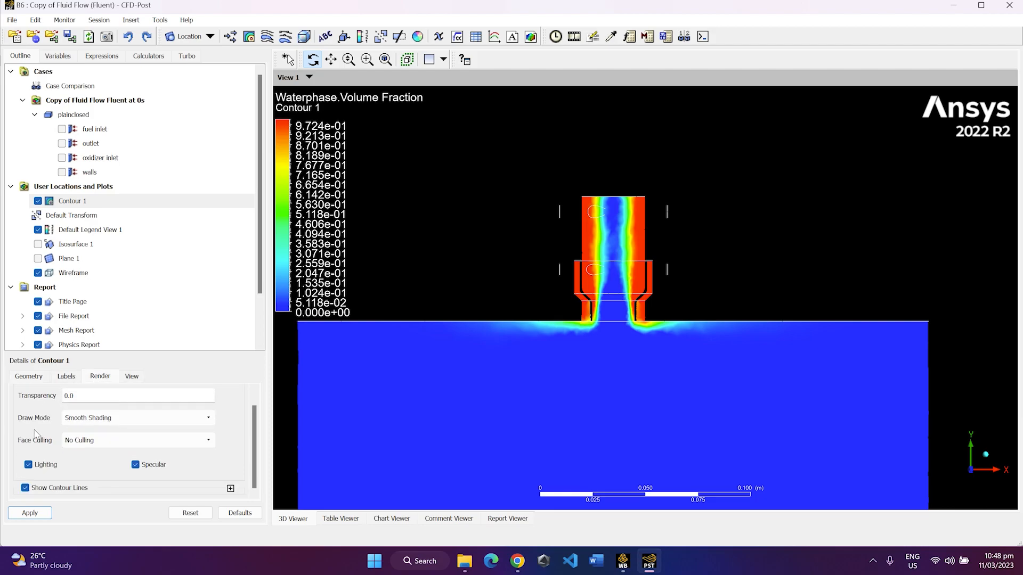
click(28, 376)
scroll(40, 476, down, 2)
scroll(37, 476, down, 1)
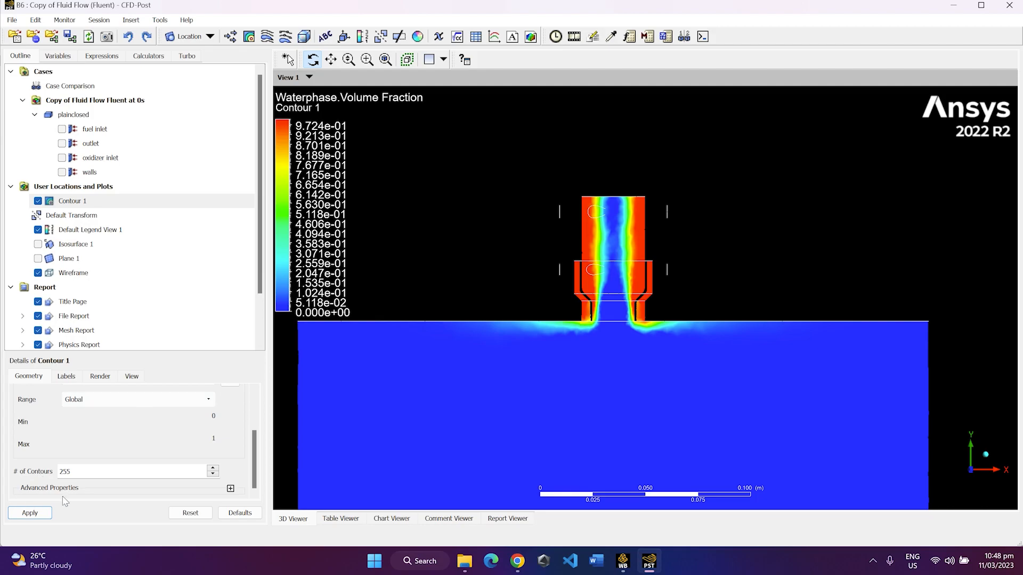
click(230, 489)
scroll(31, 468, down, 4)
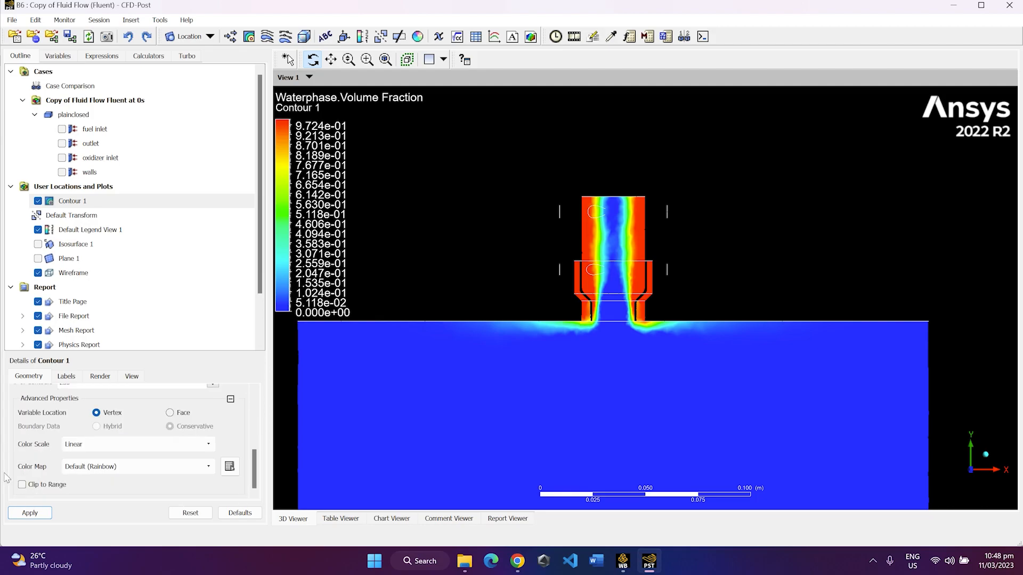
click(89, 470)
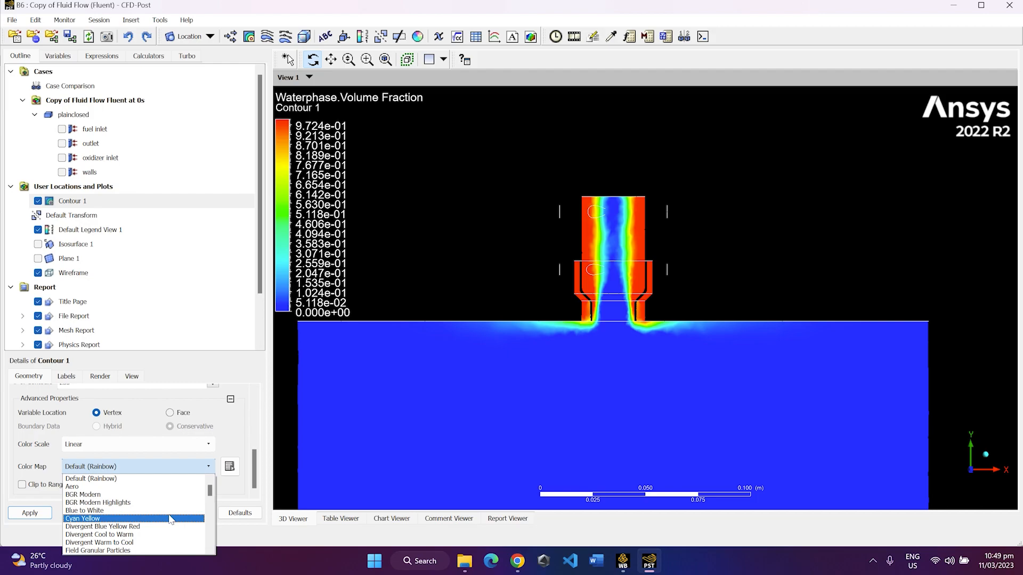
scroll(170, 519, down, 3)
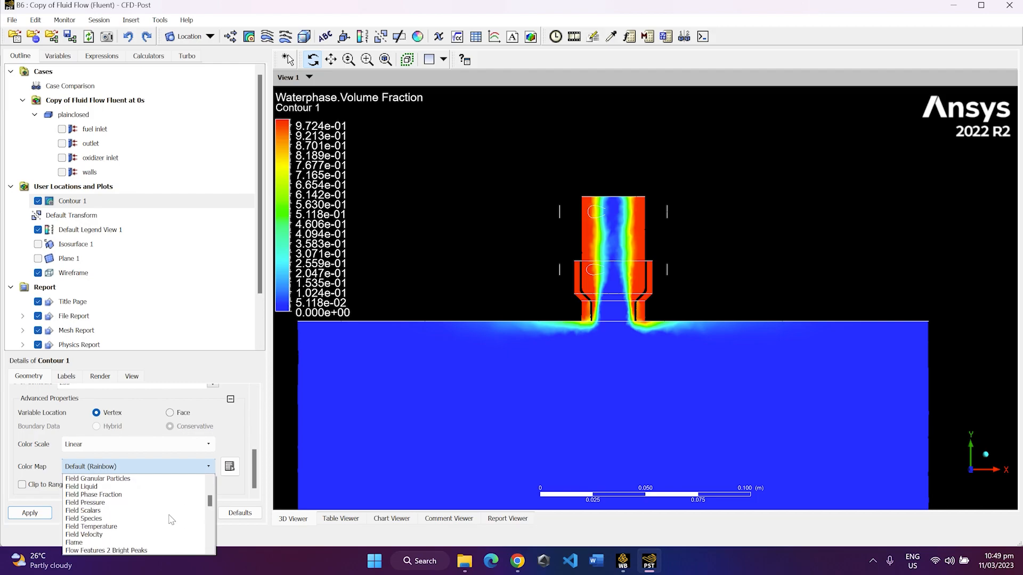
click(132, 497)
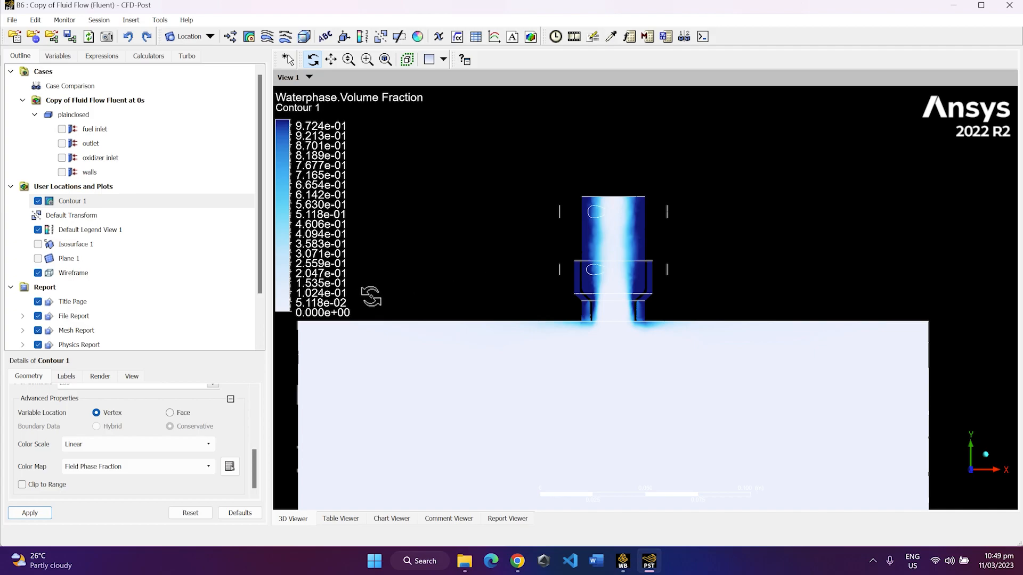
Hide the contour and insert a volume rendering with the default name
click(38, 201)
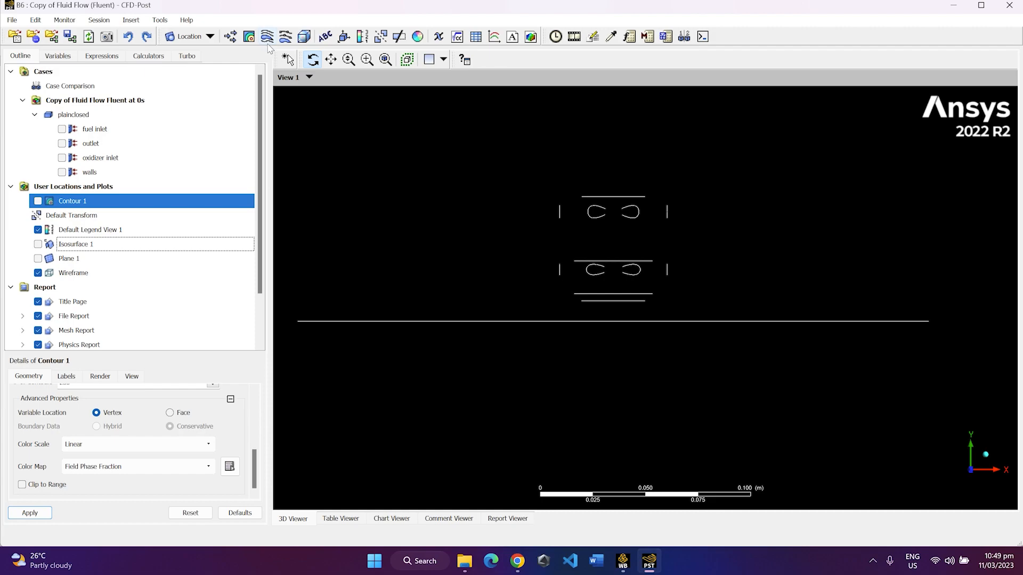
click(303, 37)
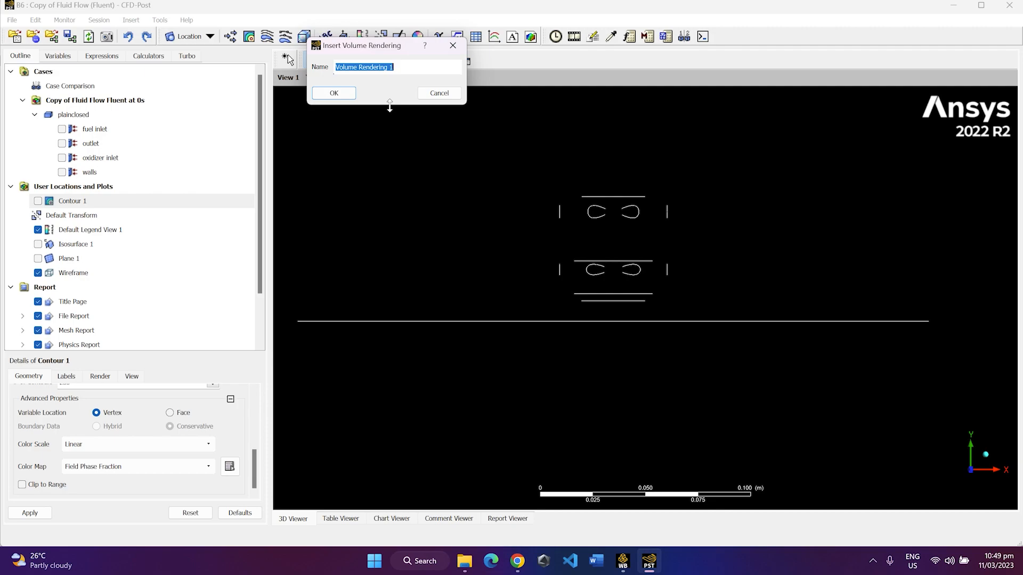
click(349, 94)
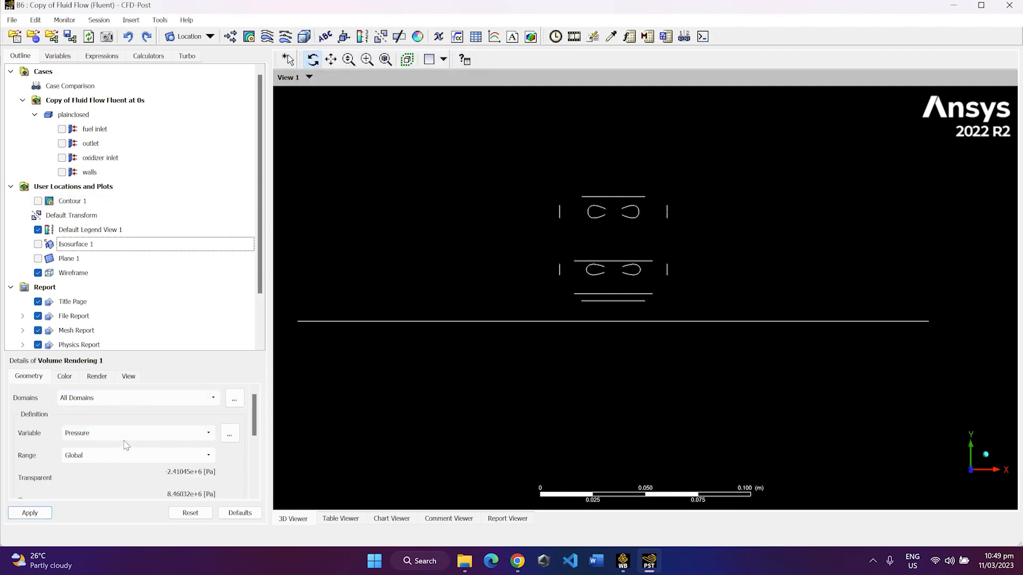
Generate the volume rendering of Waterphase.Volume Fraction over all domains with the global range and a resolution of 255
click(128, 433)
scroll(133, 490, down, 15)
scroll(138, 510, down, 2)
click(133, 477)
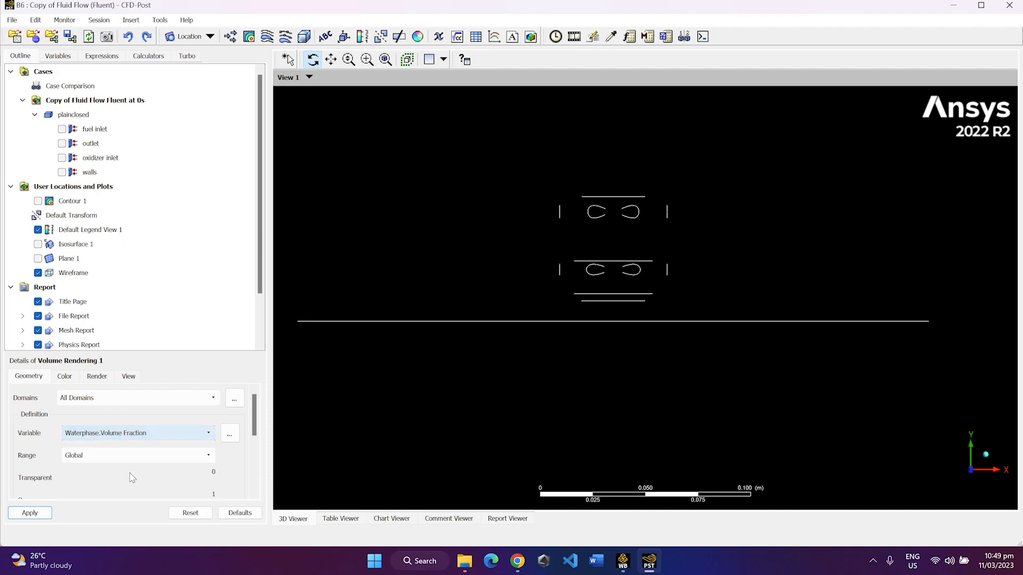
scroll(42, 485, down, 5)
text(255)
click(31, 515)
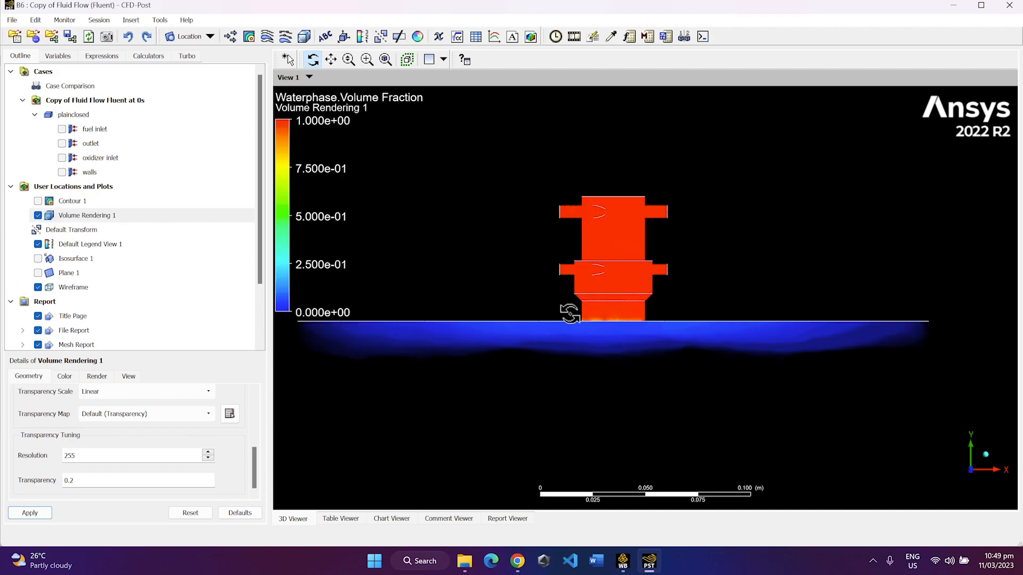
drag(683, 365, 589, 349)
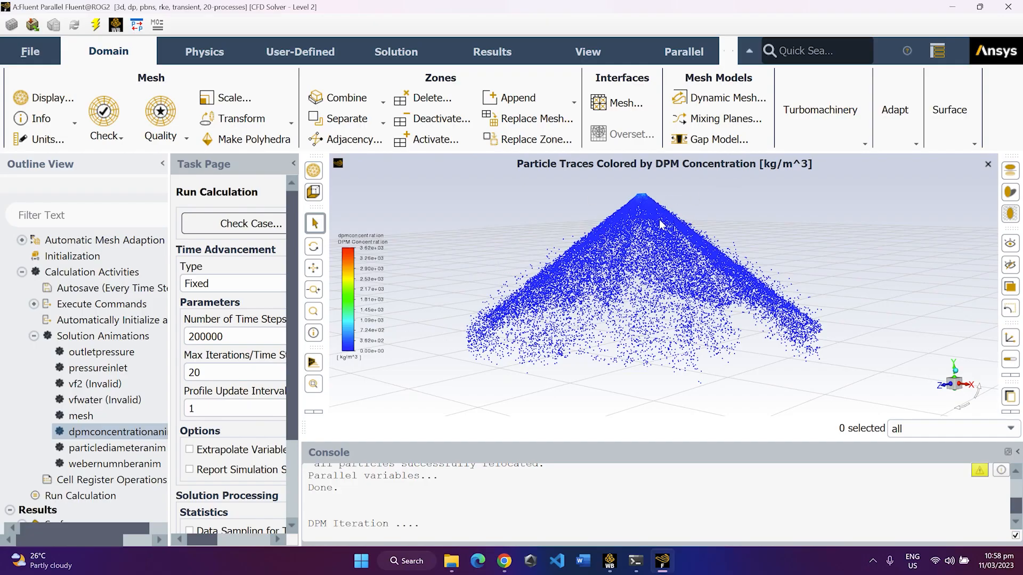
Open the Playback settings of the results animations and move the dialog aside from the particle traces
scroll(156, 306, down, 2)
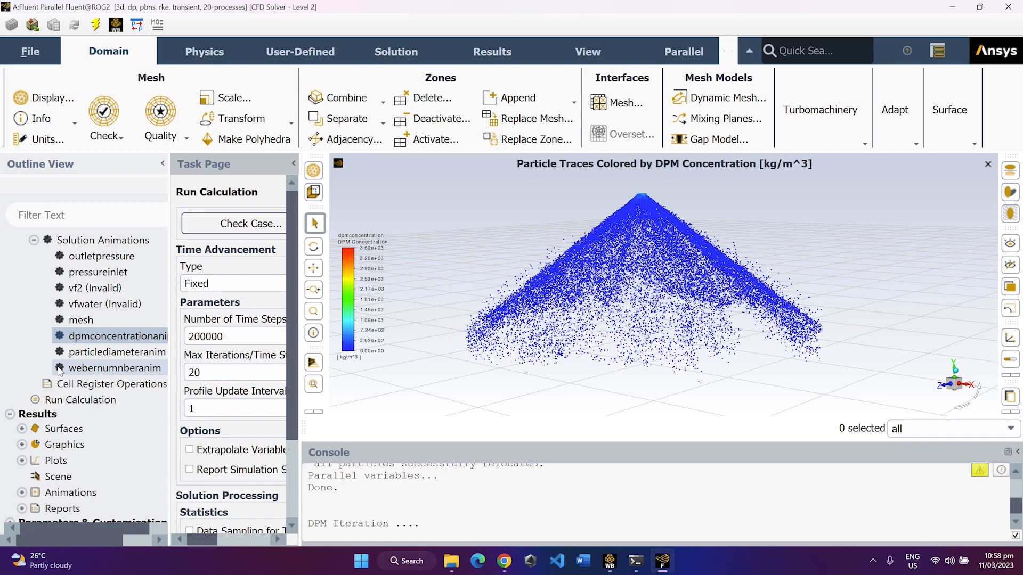
scroll(62, 373, down, 1)
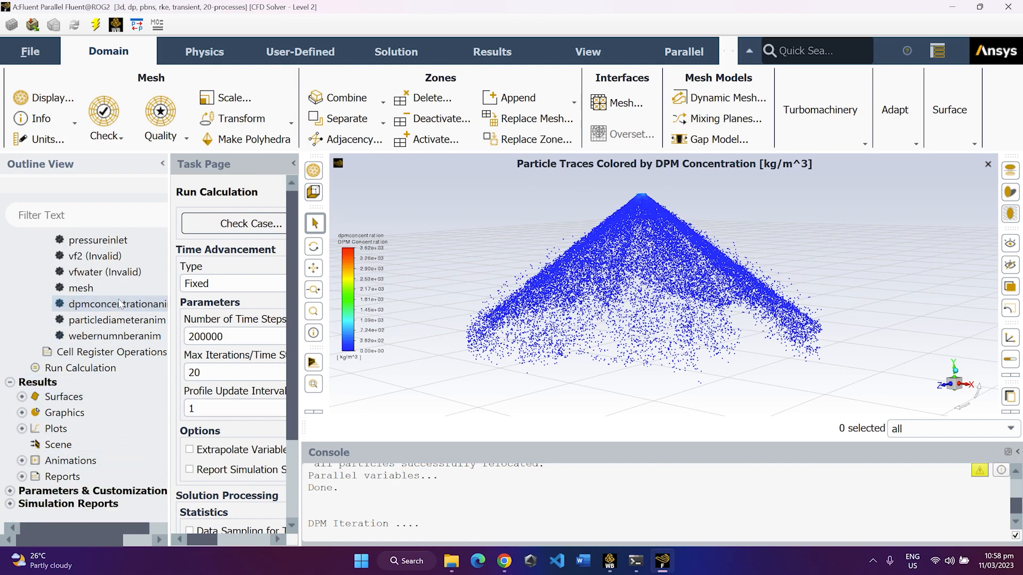
scroll(127, 387, up, 2)
scroll(103, 415, down, 2)
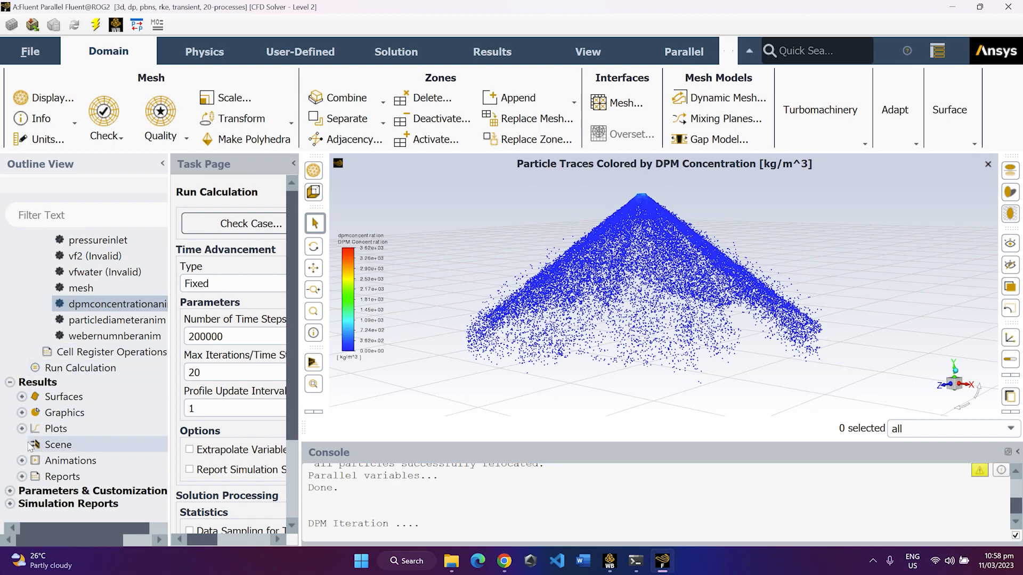
click(21, 461)
right_click(91, 476)
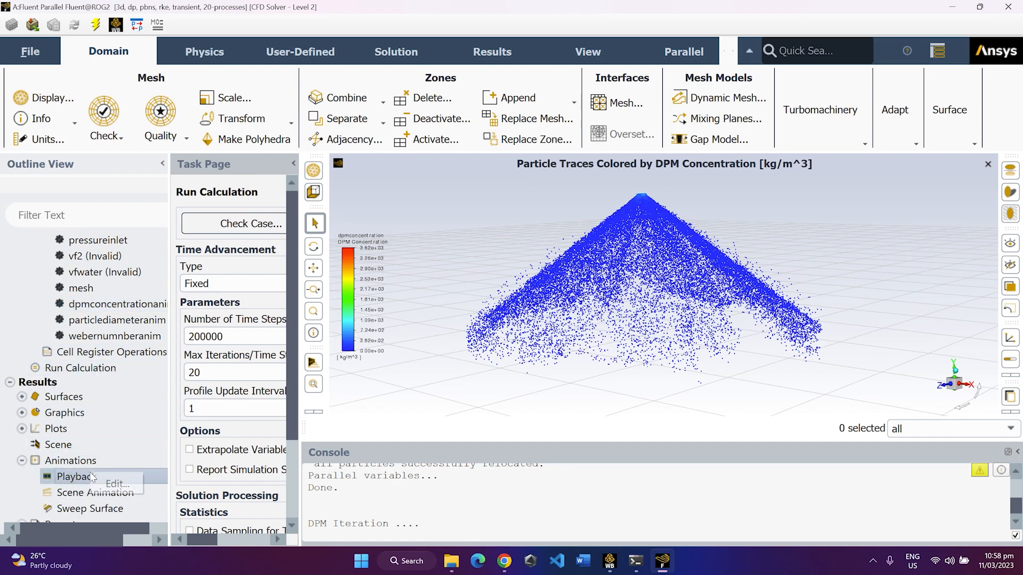
click(119, 484)
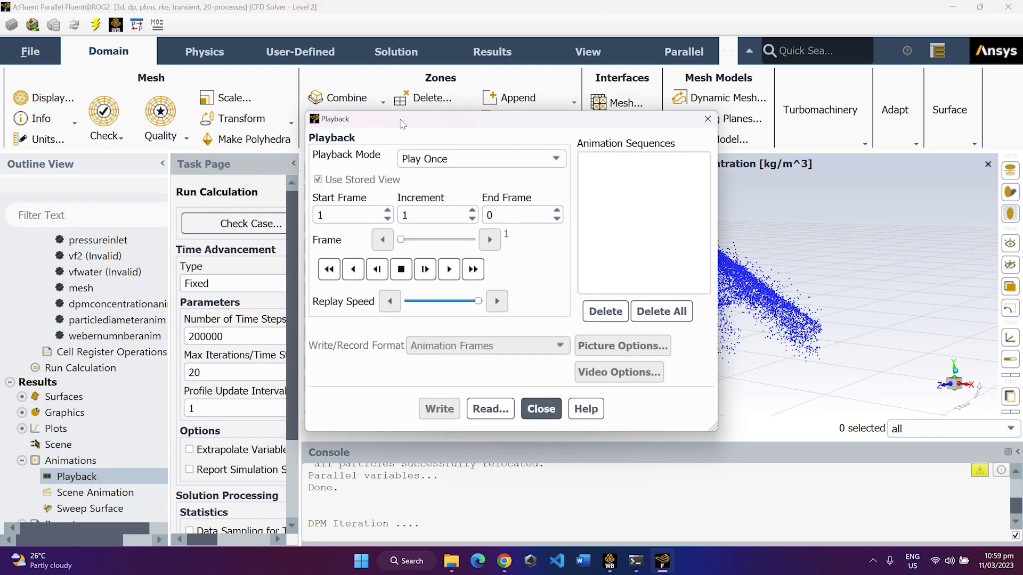
drag(401, 124, 285, 142)
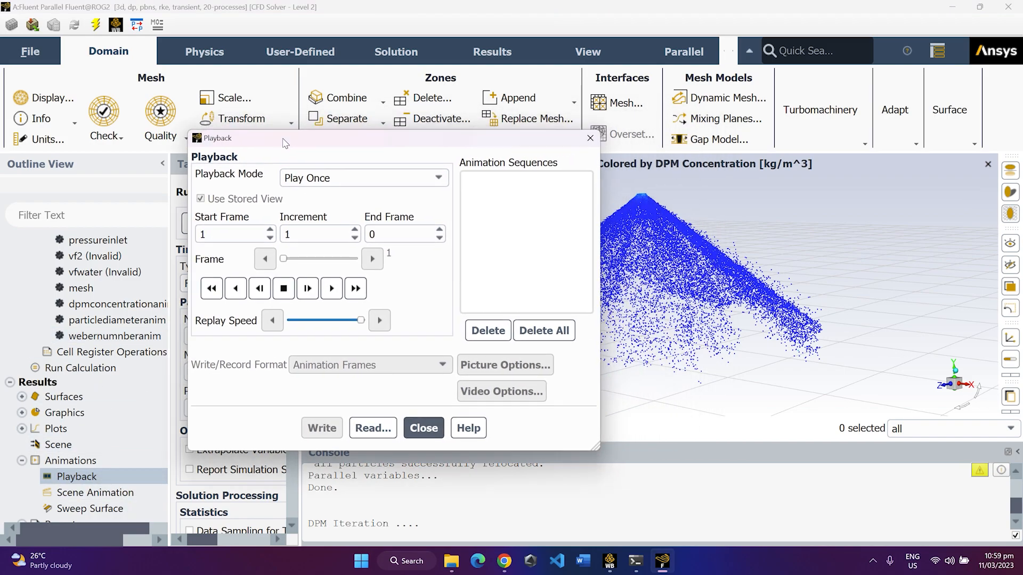
Start reading an animation sequence and browse to the Fluent folder in Geometry 3 DPM\g3 dpm_files\dp0\FFF
click(373, 427)
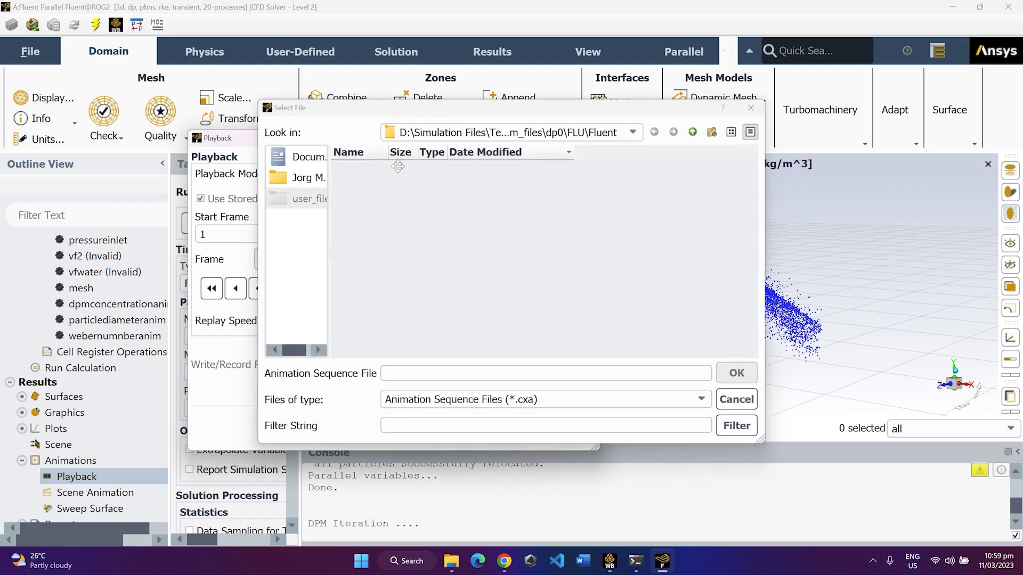
click(691, 132)
click(691, 132)
click(691, 132)
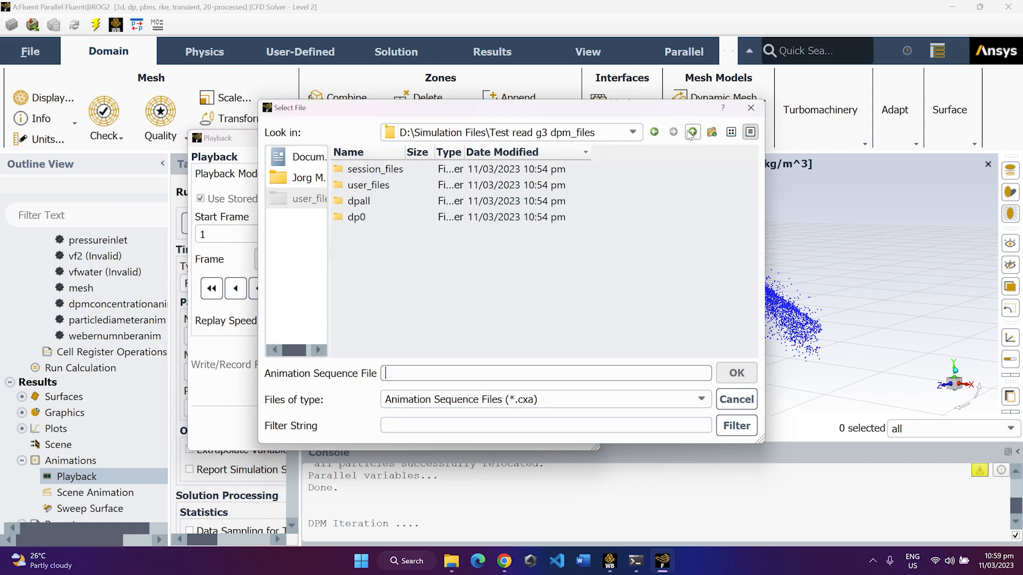
click(691, 132)
double_click(383, 201)
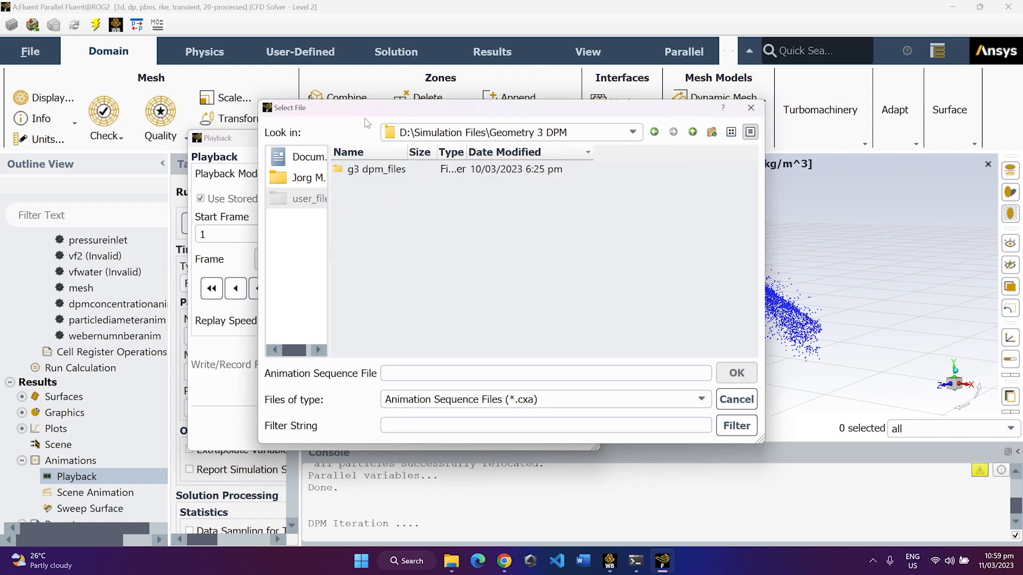
double_click(372, 169)
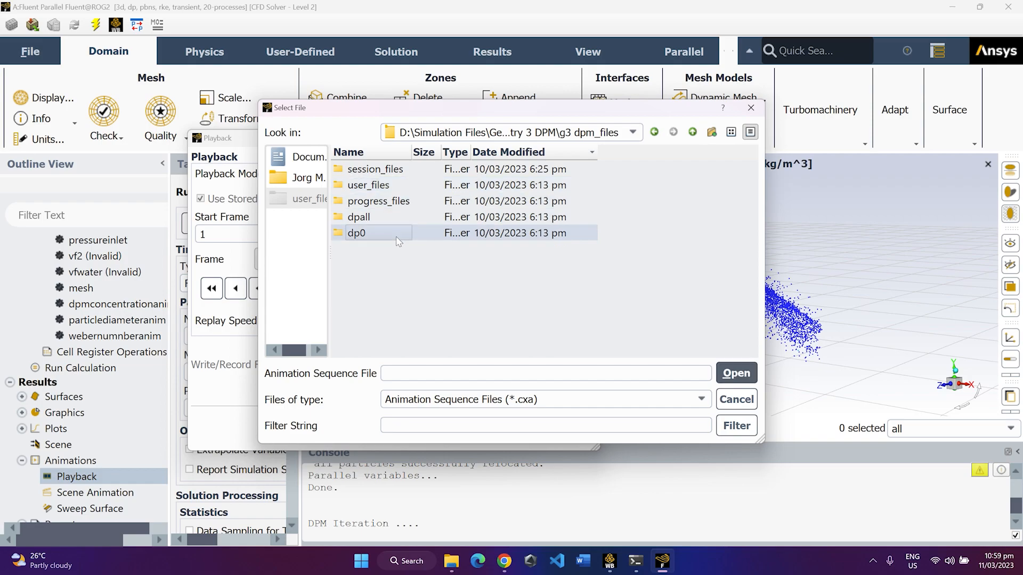
double_click(400, 233)
double_click(385, 186)
click(401, 169)
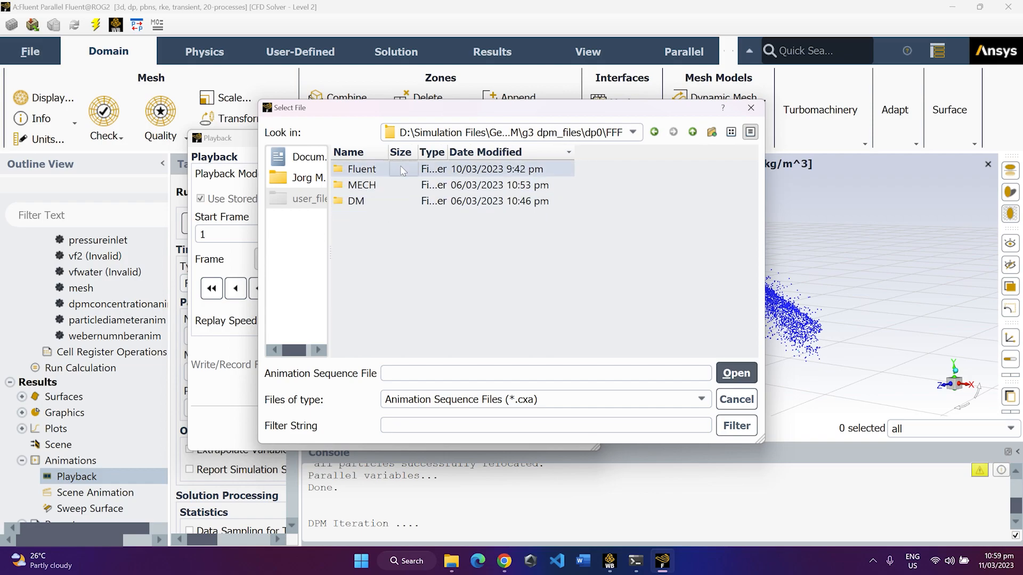
double_click(400, 169)
Load particlediameteranim.cxa and select the particlediameteranim sequence for playback
click(415, 185)
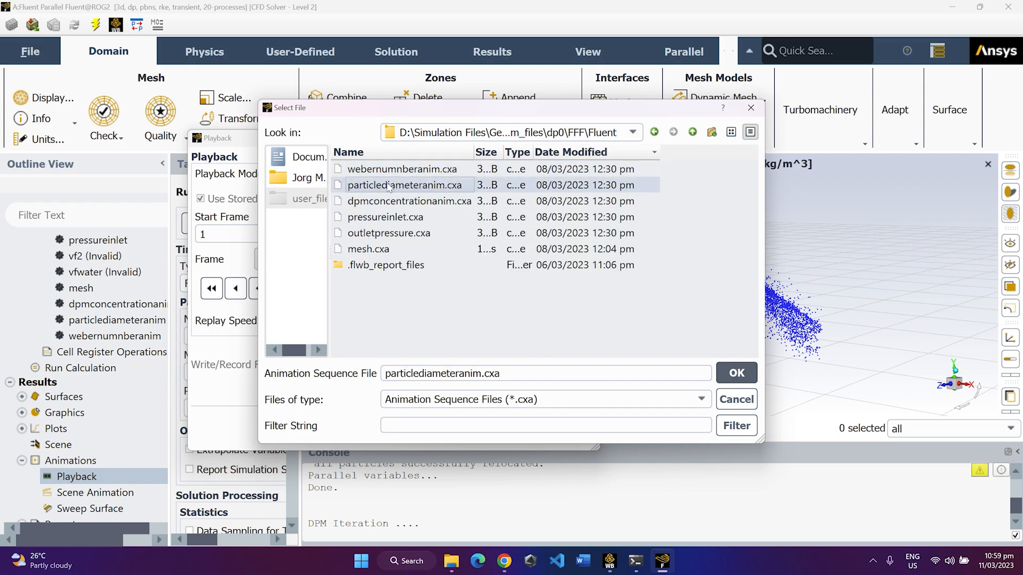
click(735, 374)
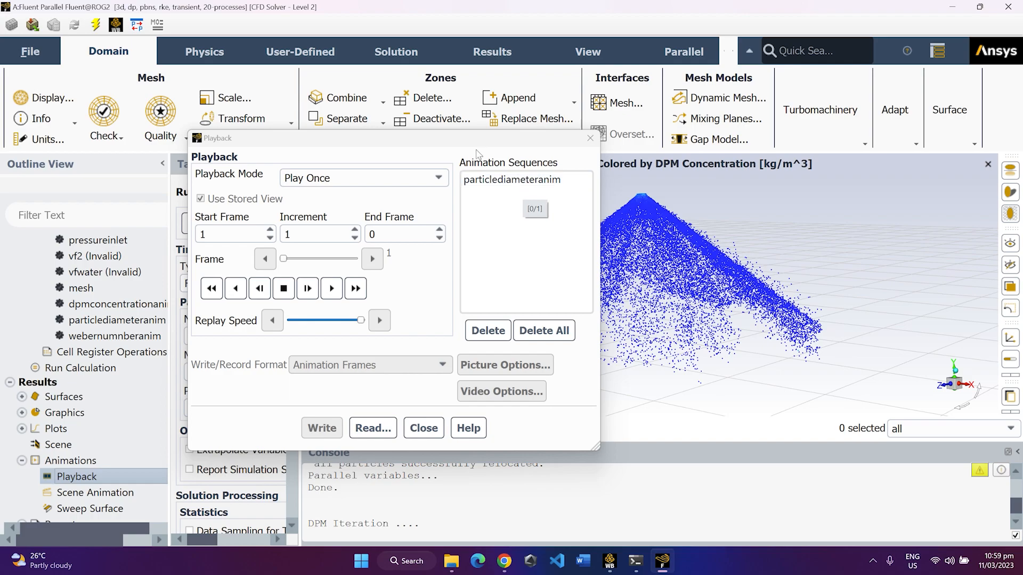
click(491, 181)
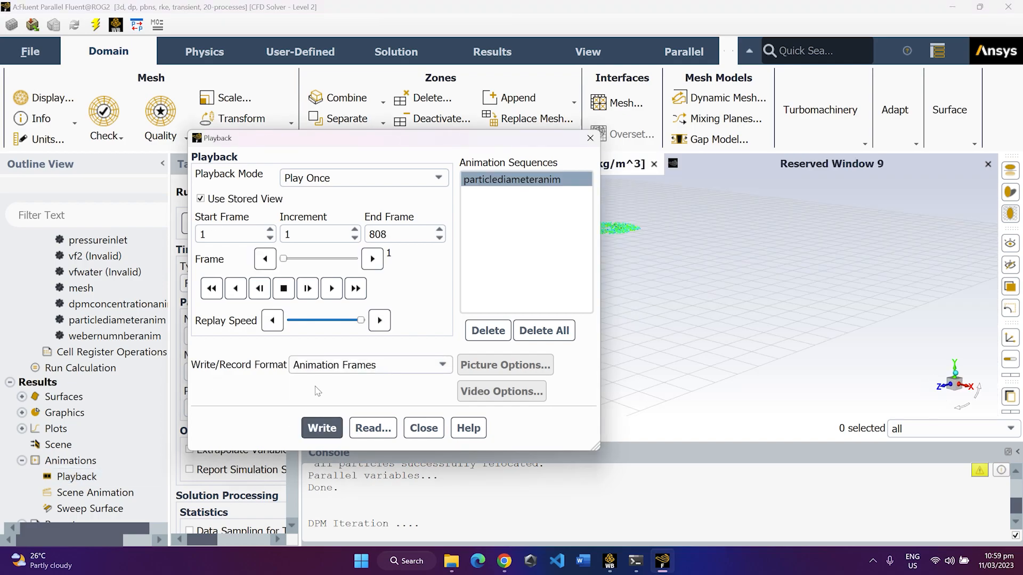
Set the animation's write format to Video File at 60 FPS and close the Playback settings
click(319, 365)
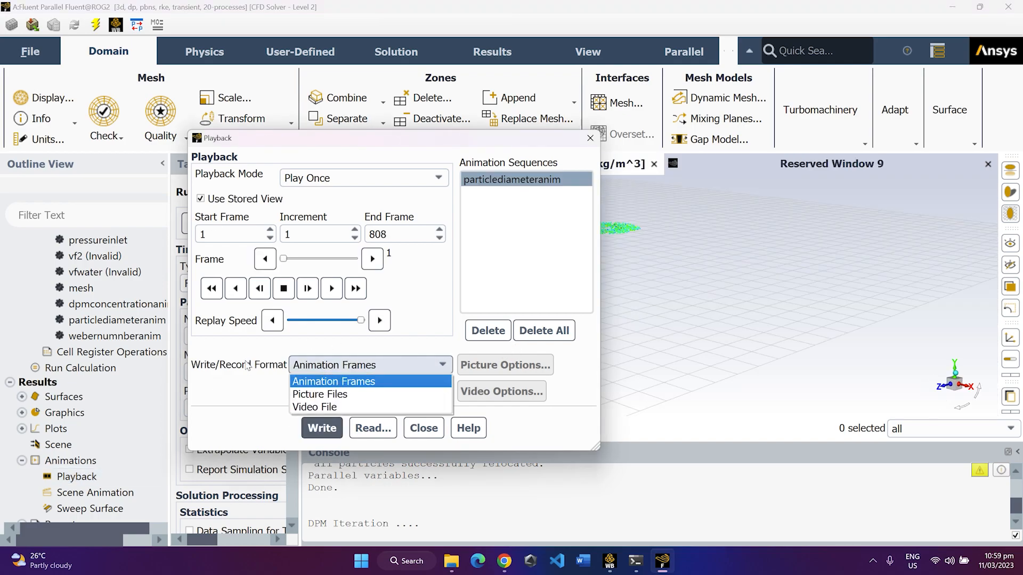
click(336, 407)
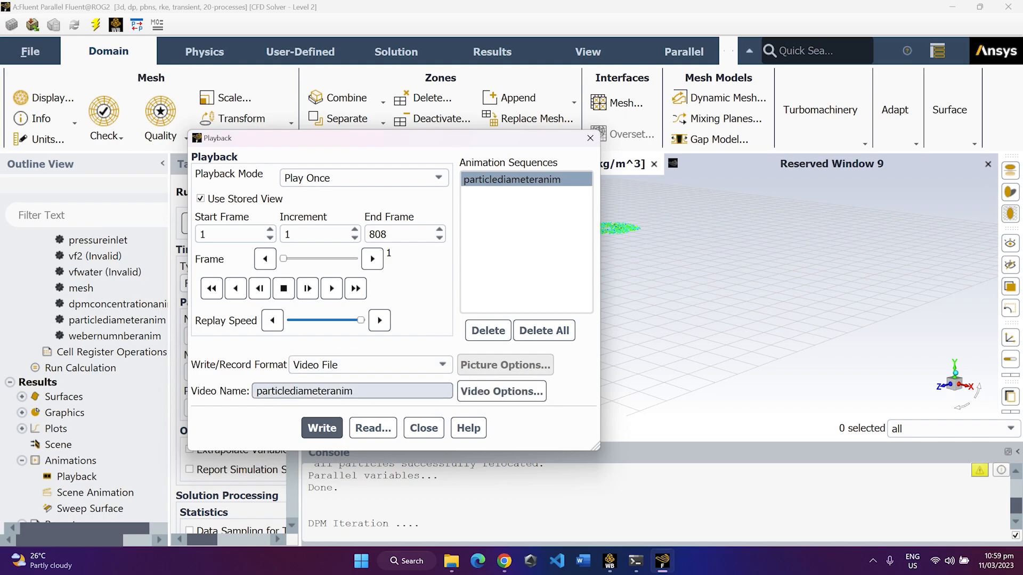
click(488, 397)
drag(471, 104, 451, 102)
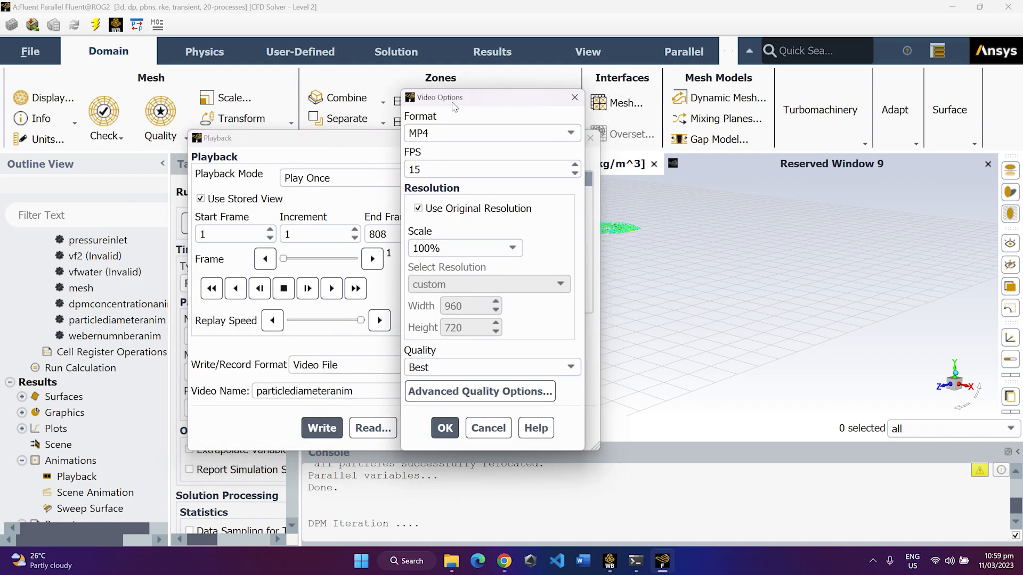
drag(443, 170, 345, 170)
text(60)
click(444, 428)
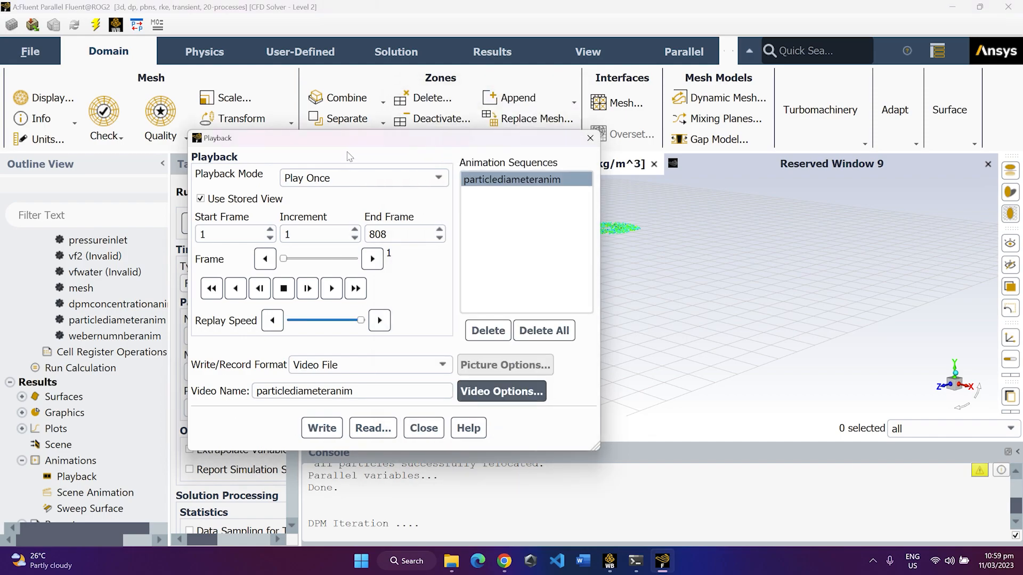
click(336, 432)
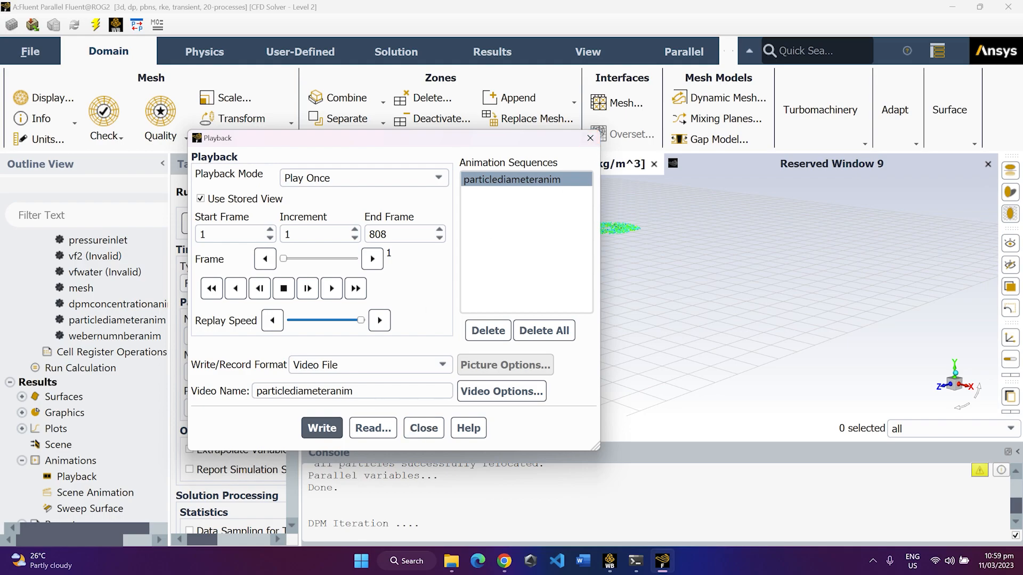
click(415, 433)
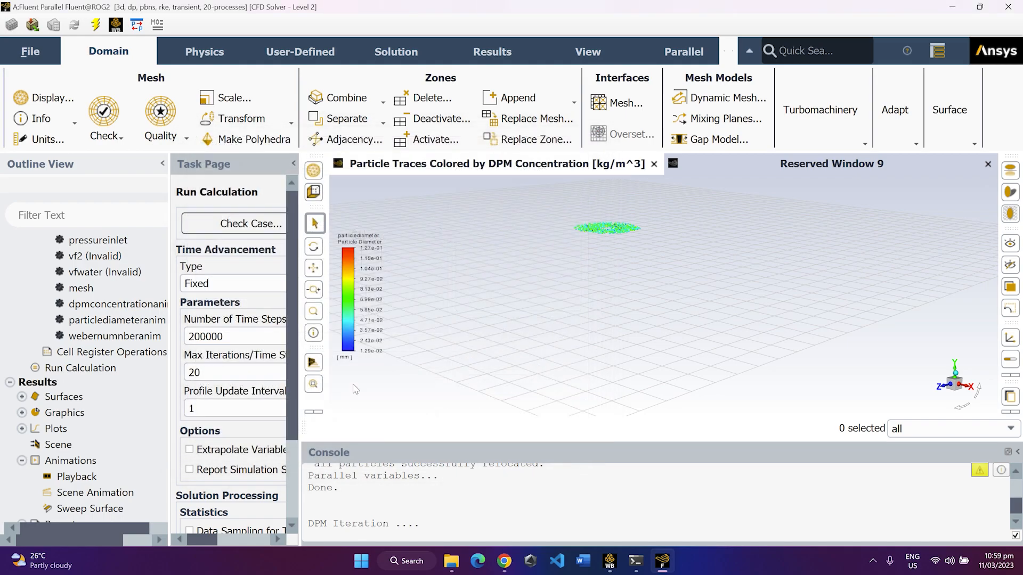
Switch to File Explorer, open Geometry 3 DPM\g3 dpm_files\dp0\FFF\Fluent, sort it by date modified and find the MP4 files
click(452, 560)
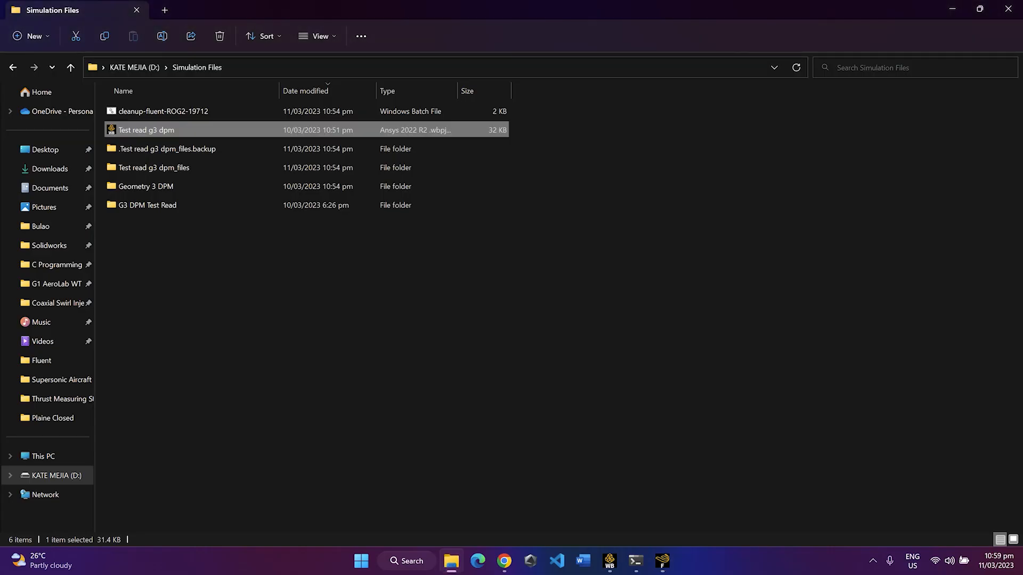
double_click(175, 185)
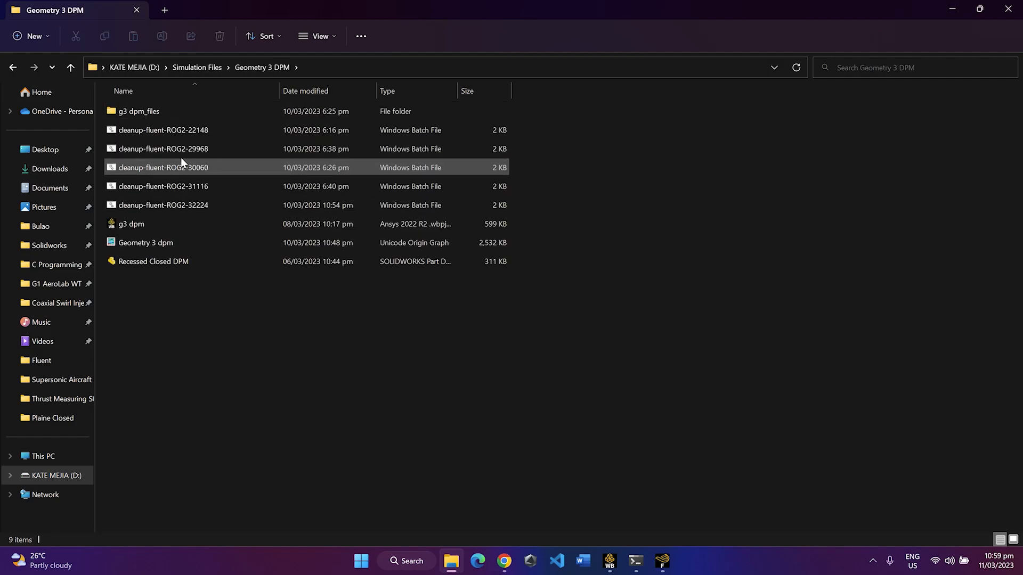
double_click(184, 113)
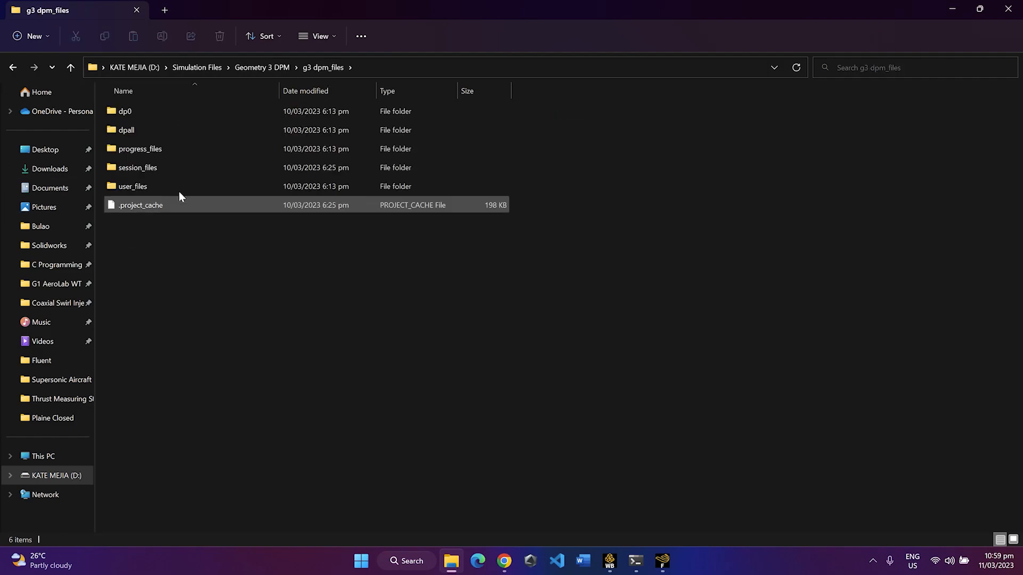
double_click(209, 116)
double_click(169, 110)
double_click(178, 130)
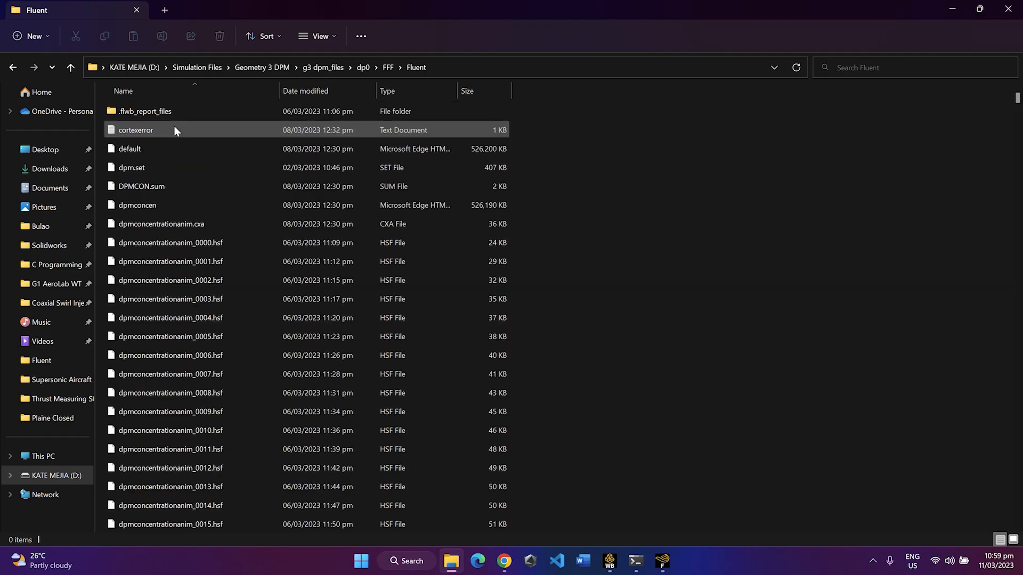
click(306, 91)
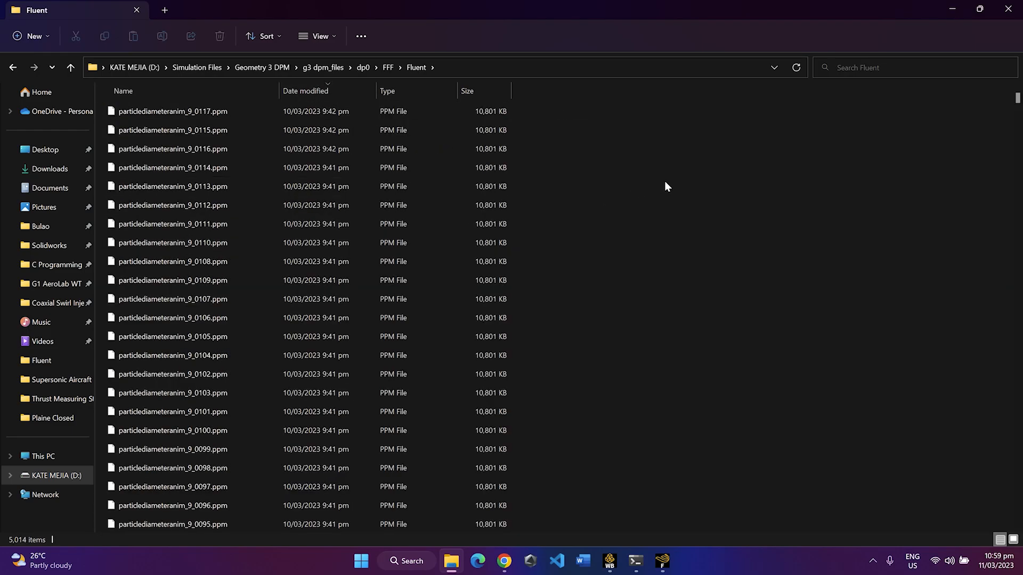
scroll(680, 272, down, 20)
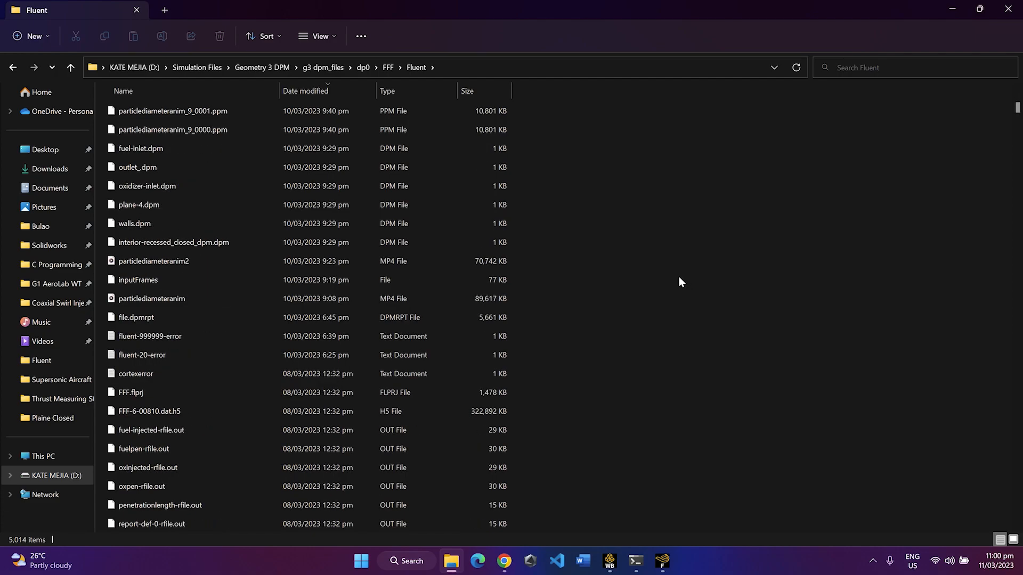
Play the particlediameteranim2 and particlediameteranim videos to review the spray, closing the player after viewing
click(210, 299)
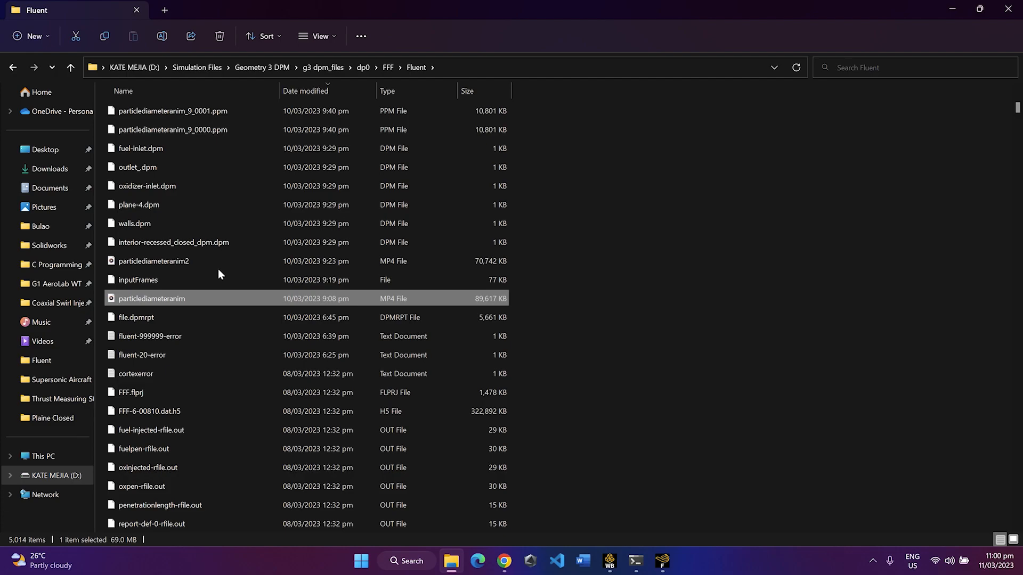
double_click(216, 260)
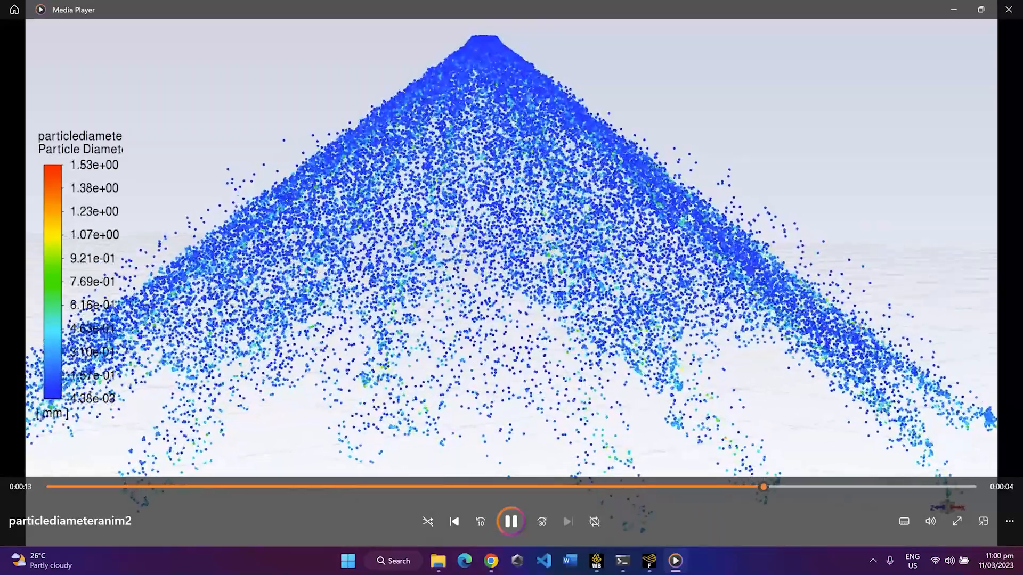
click(1008, 9)
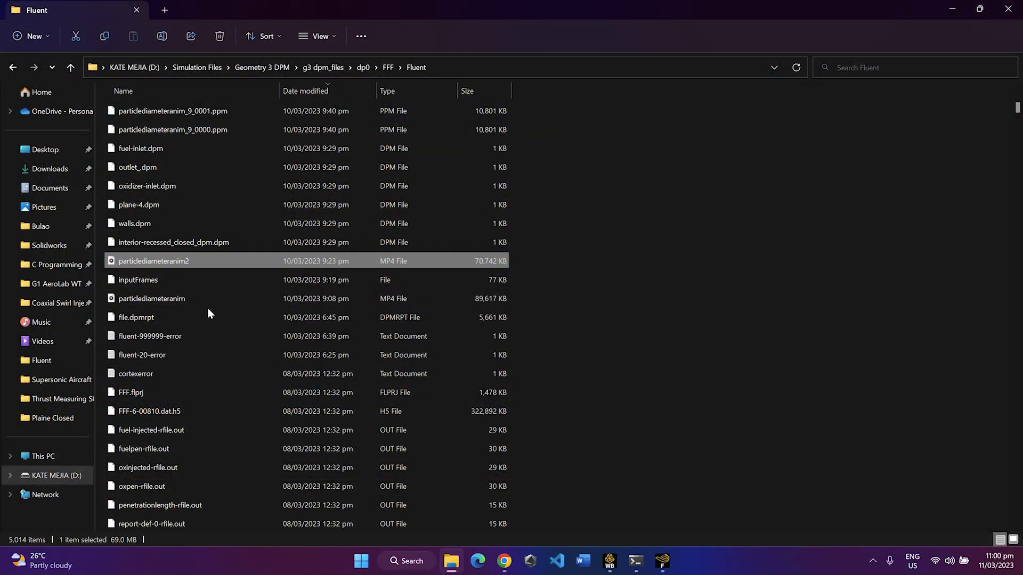
double_click(220, 297)
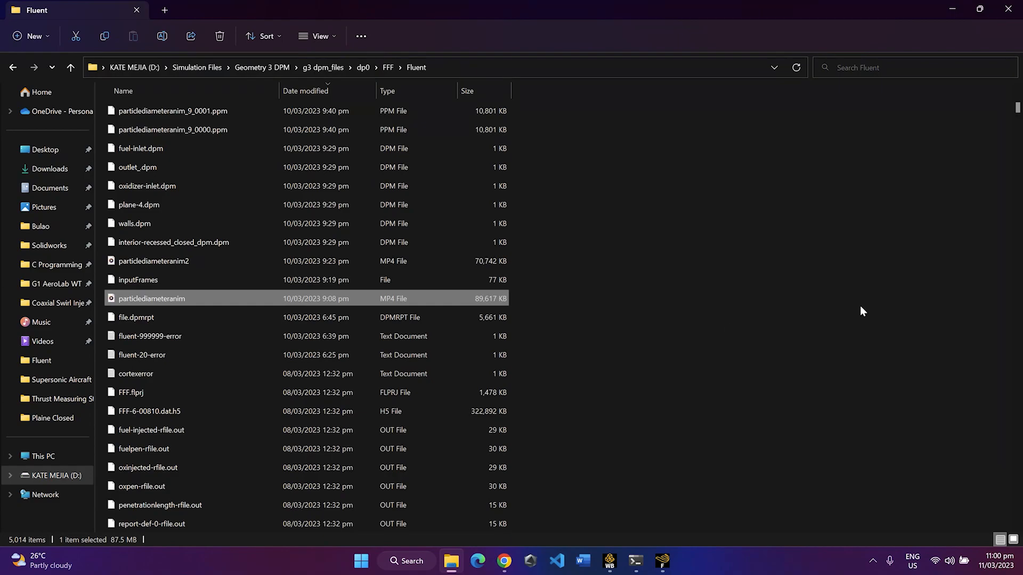
click(861, 307)
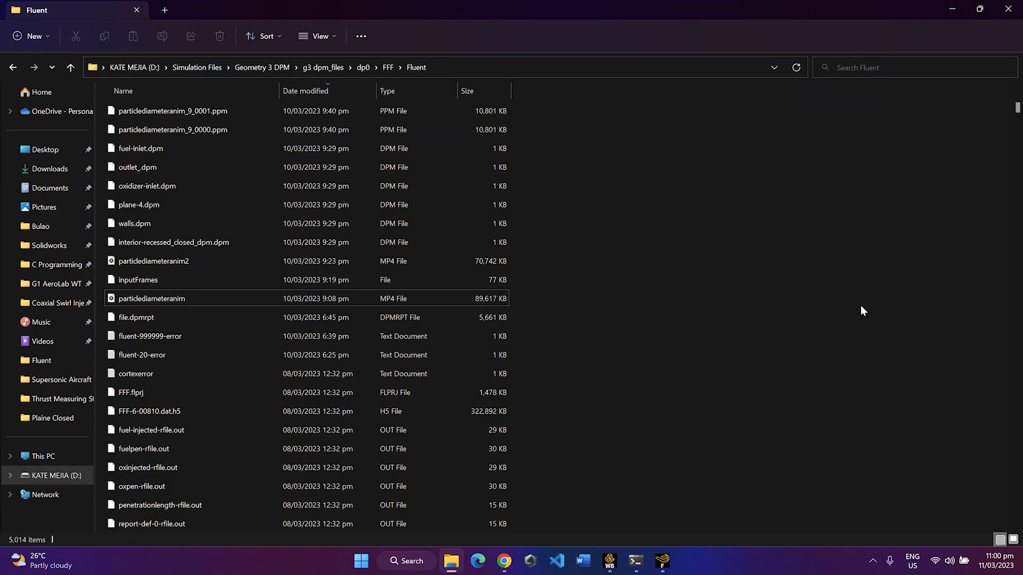
Switch back to Fluent and open the discrete phase Summary report for editing
click(664, 561)
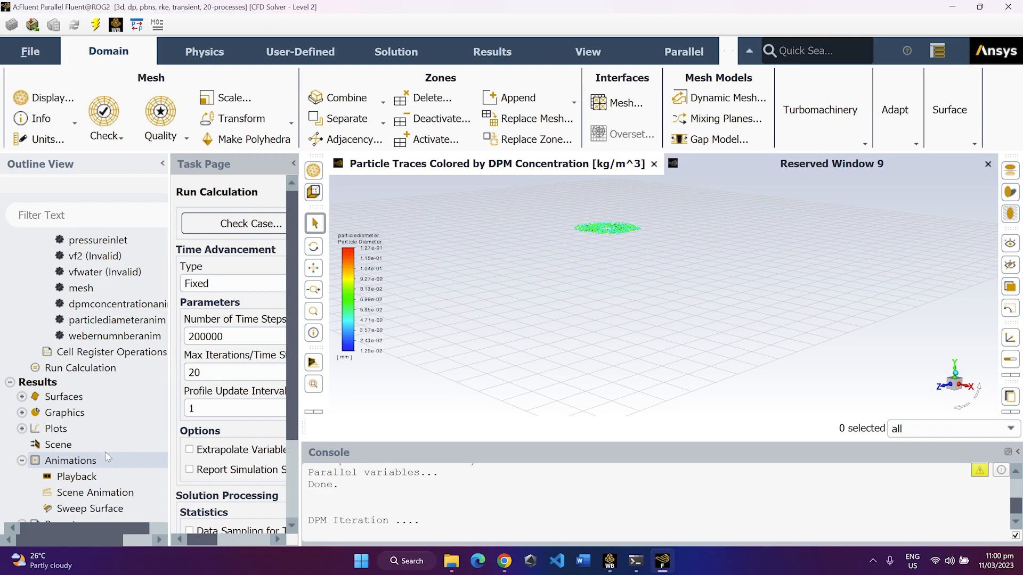
scroll(59, 471, down, 1)
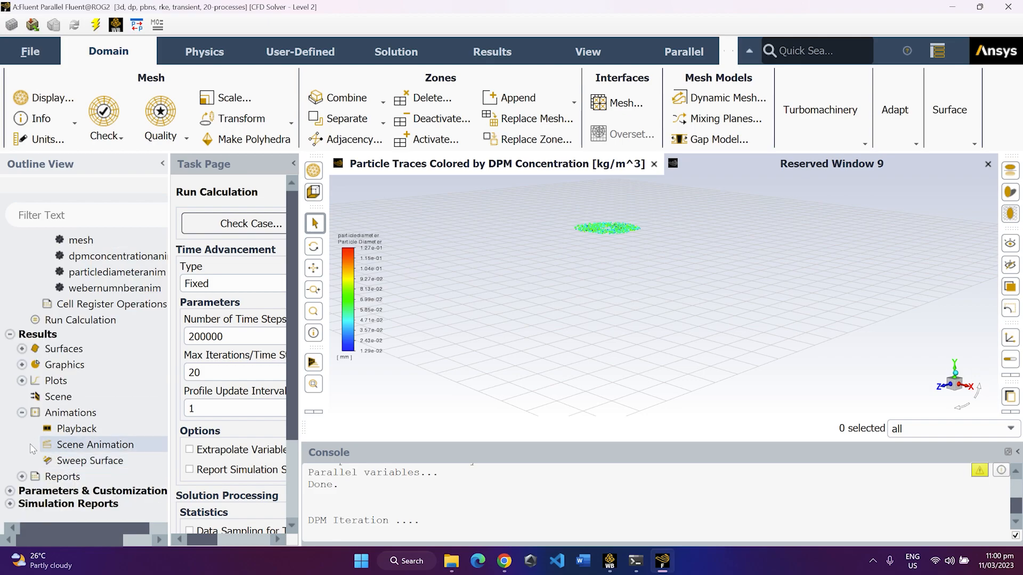
click(22, 476)
scroll(24, 468, down, 1)
click(33, 444)
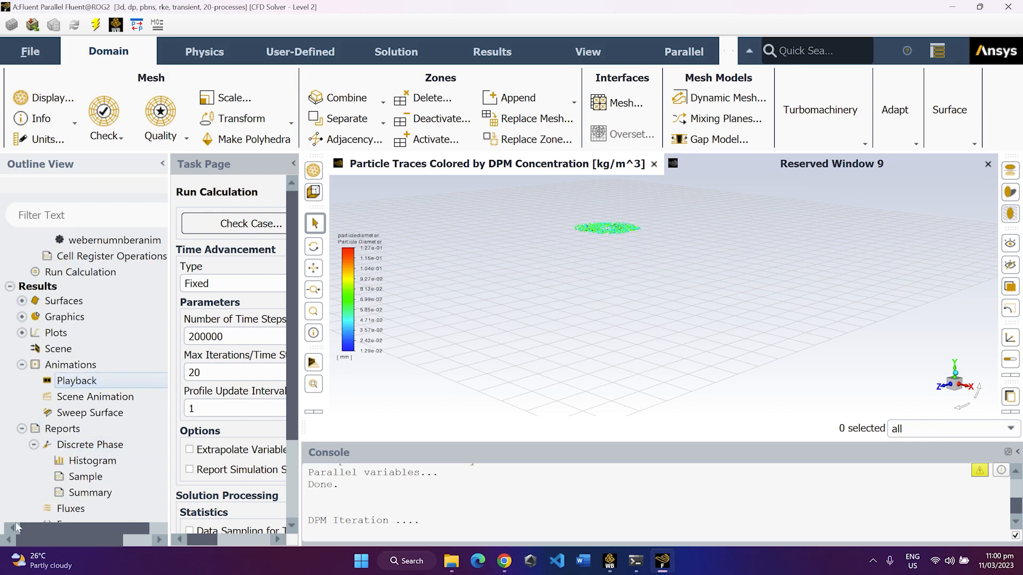
scroll(80, 478, down, 1)
right_click(105, 450)
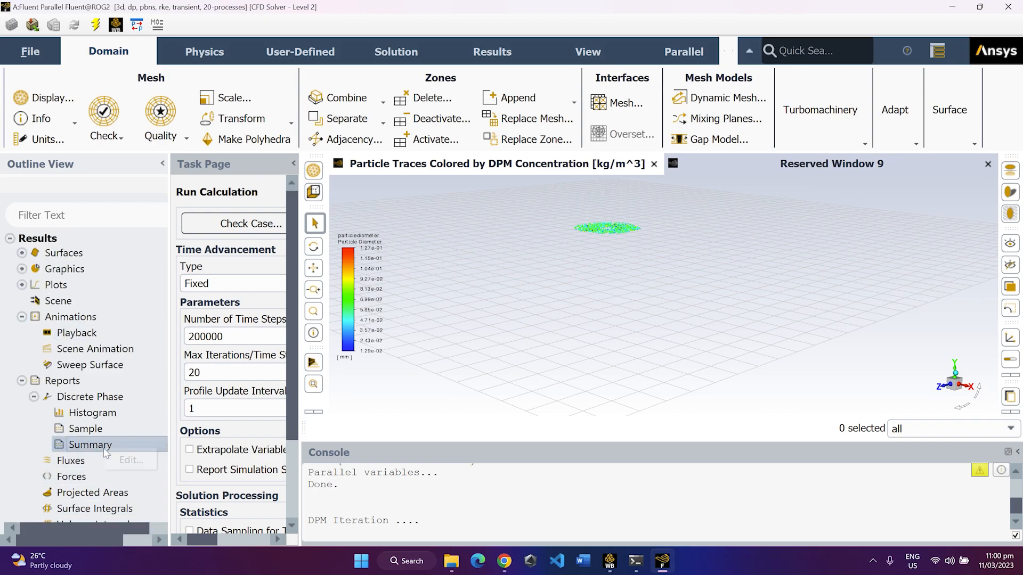
click(131, 460)
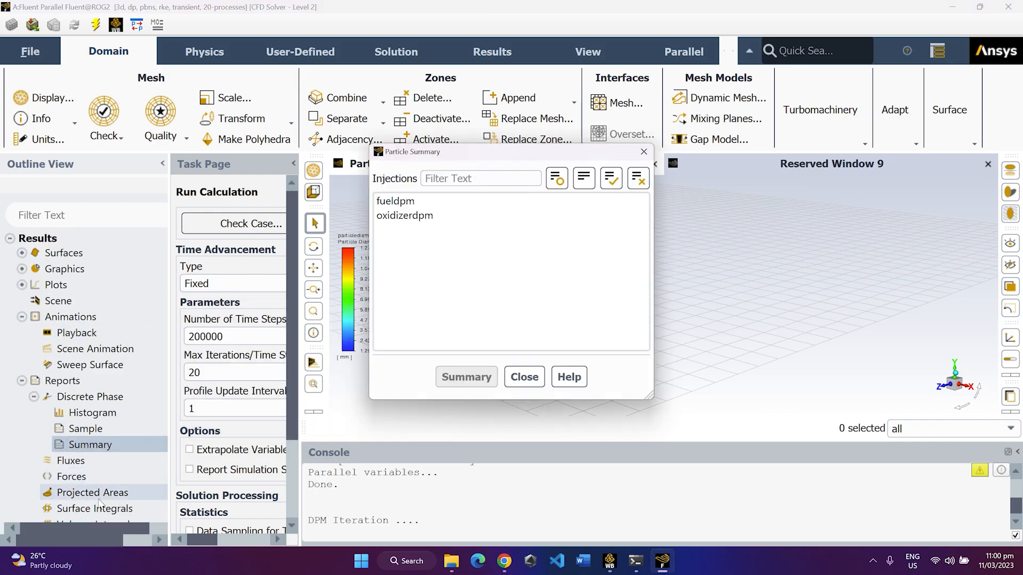
Generate the particle summary for the fueldpm and oxidizerdpm injections and close the dialog
click(459, 202)
click(420, 216)
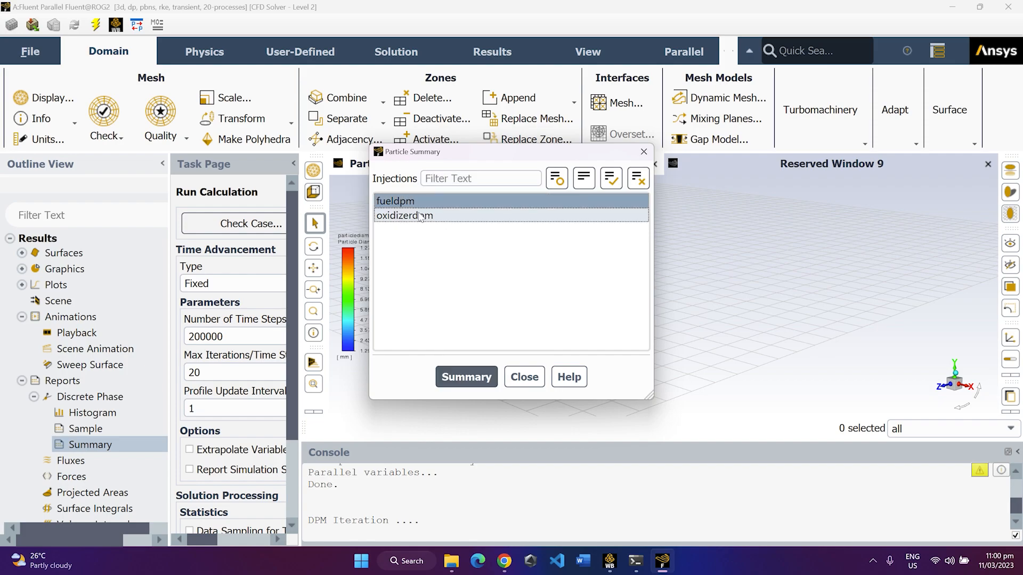
click(467, 377)
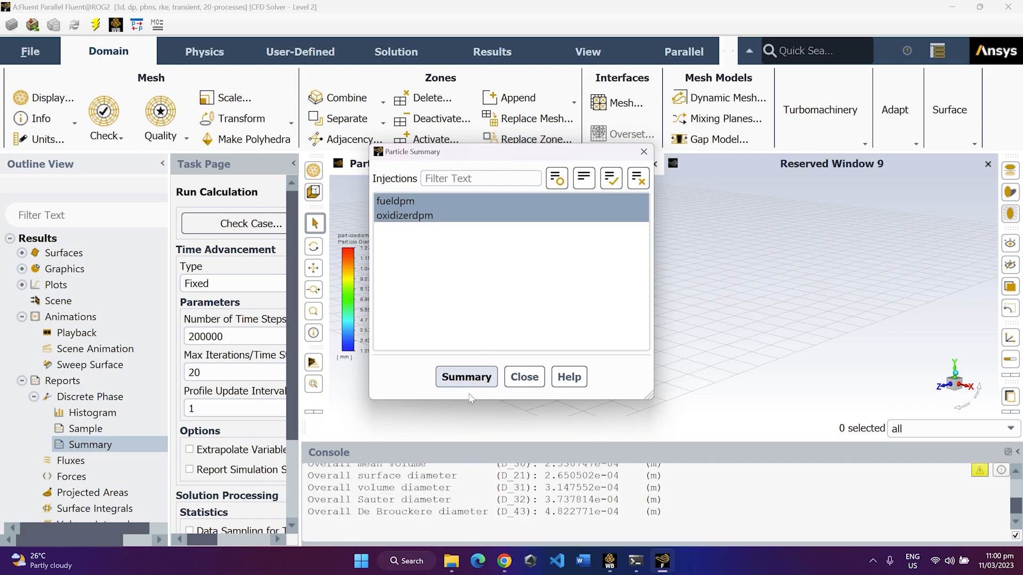
click(523, 377)
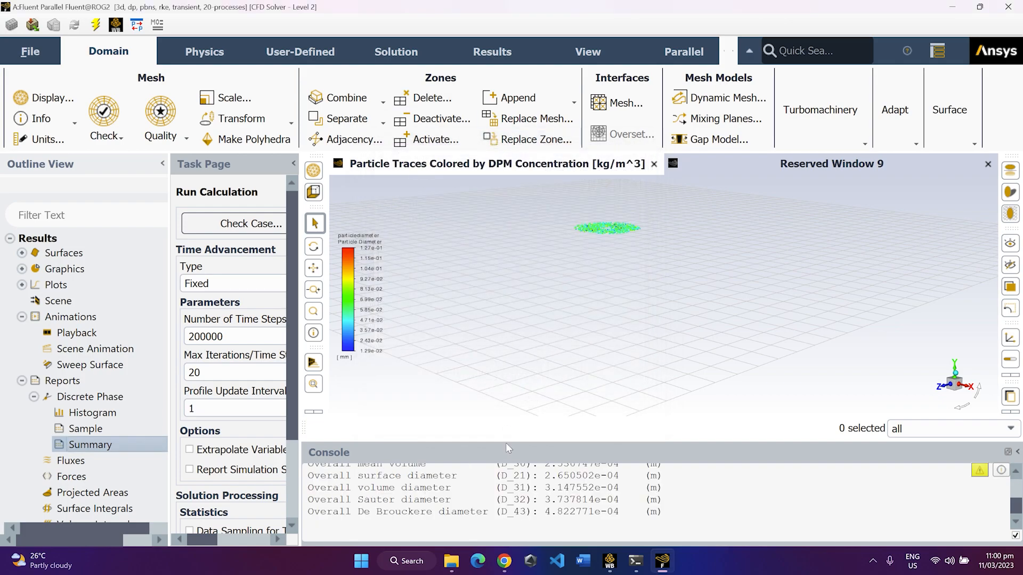
Enlarge the console and look through the summary for the two injections
drag(506, 440, 530, 253)
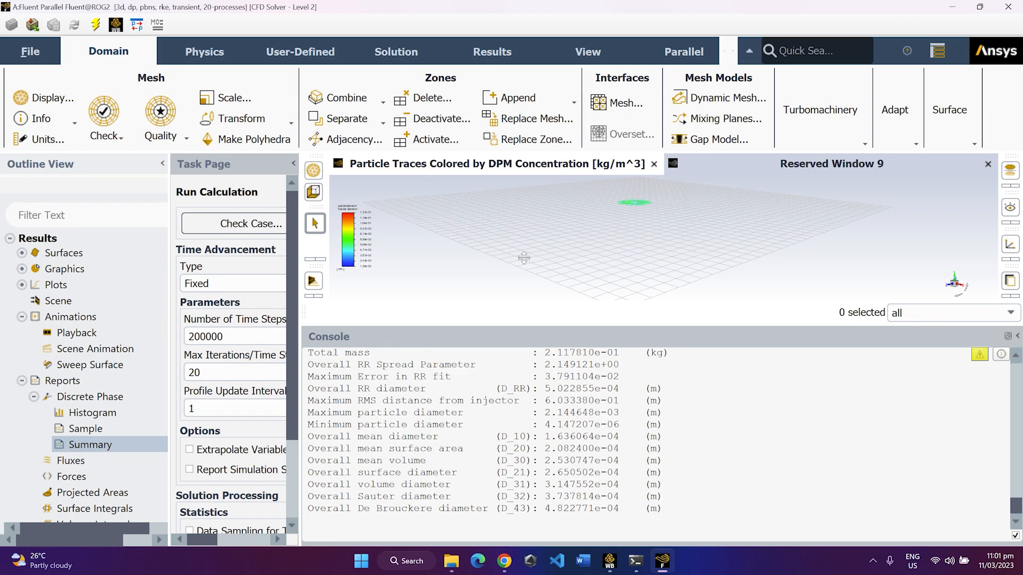
scroll(656, 442, up, 3)
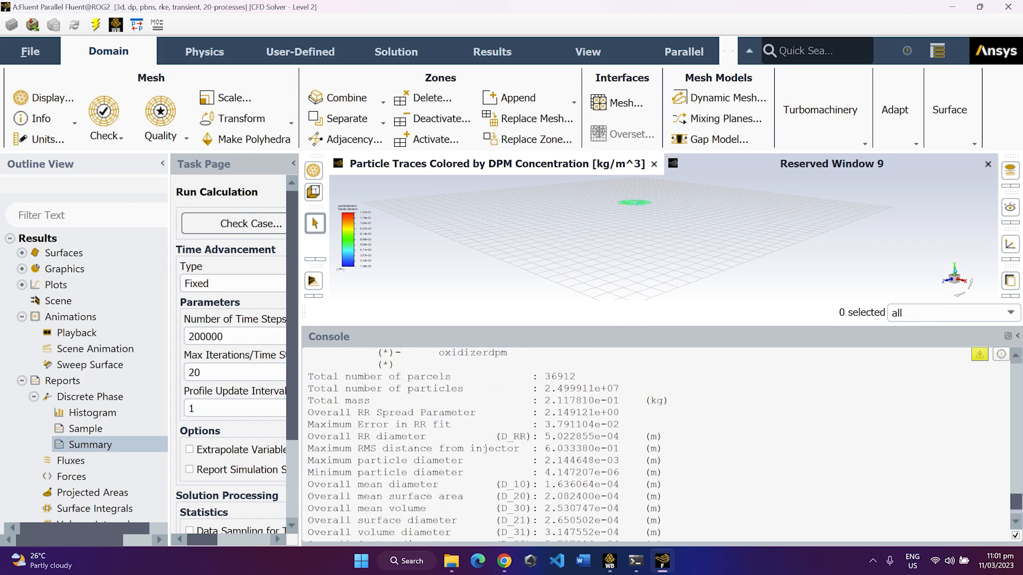
scroll(655, 442, down, 2)
scroll(655, 442, down, 2)
scroll(655, 442, up, 2)
scroll(655, 442, down, 2)
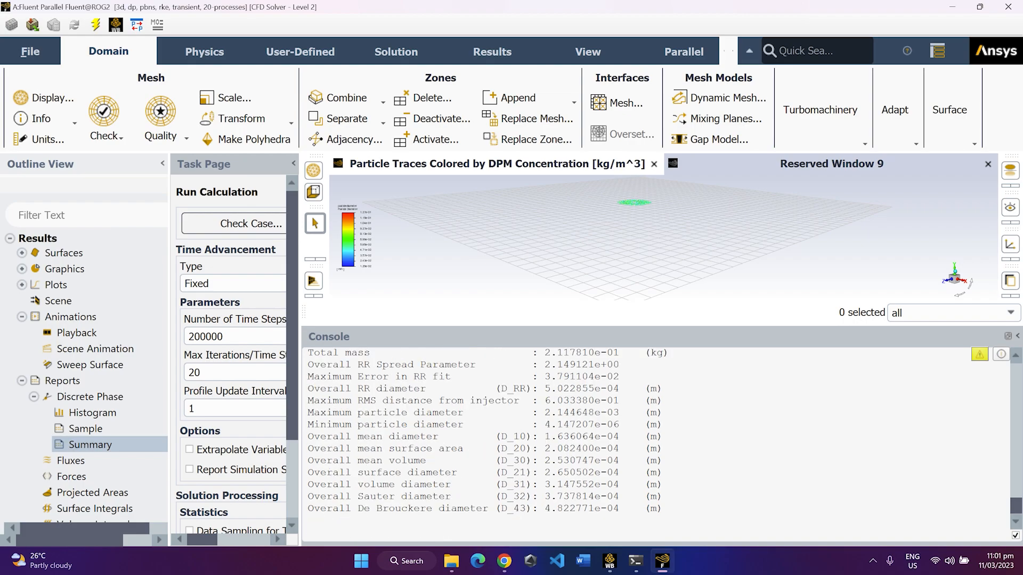
Examine the mean, Sauter, De Brouckere, maximum and minimum particle diameters in the summary, then the console output above it
drag(320, 484, 377, 485)
click(426, 505)
drag(470, 509, 333, 497)
click(332, 498)
drag(308, 413, 625, 424)
click(625, 424)
drag(631, 497, 307, 496)
click(470, 472)
scroll(470, 472, up, 3)
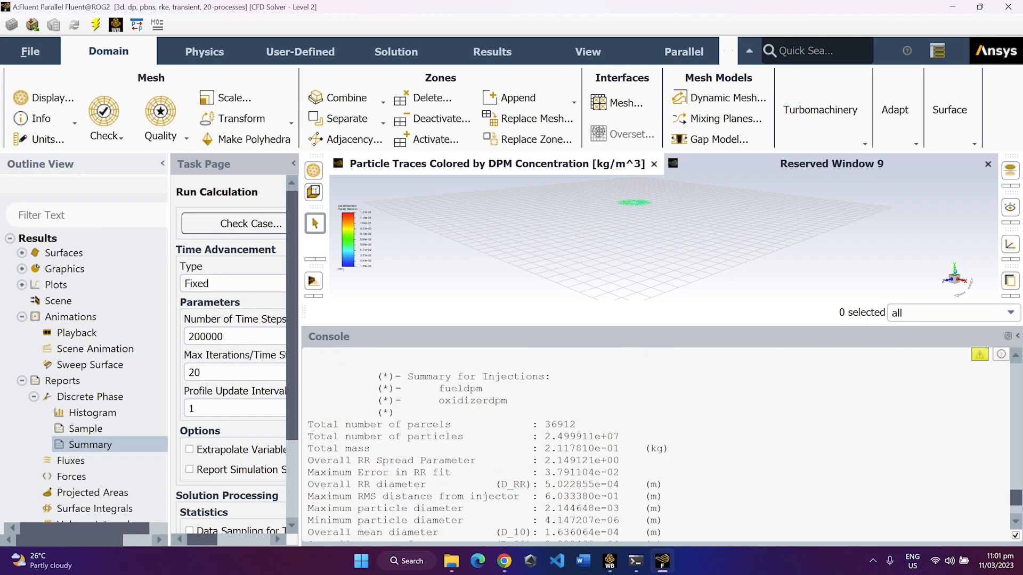
scroll(470, 472, up, 2)
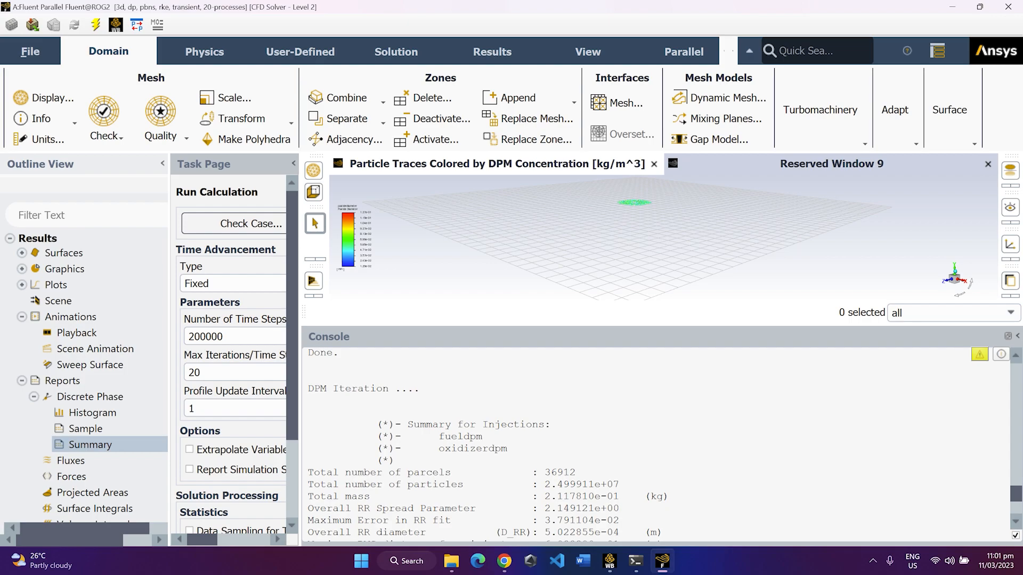
scroll(470, 472, up, 3)
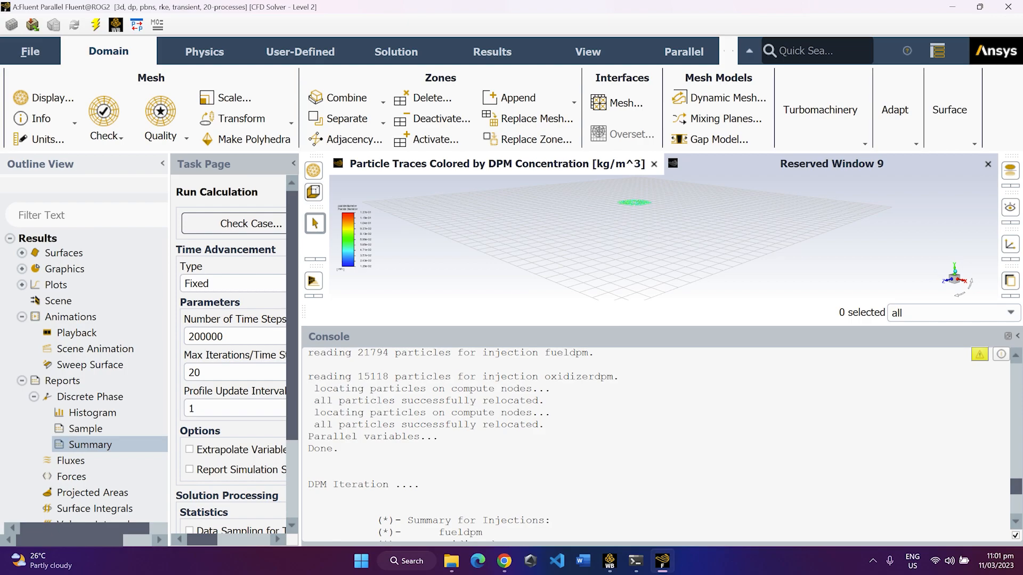
key(alt+z)
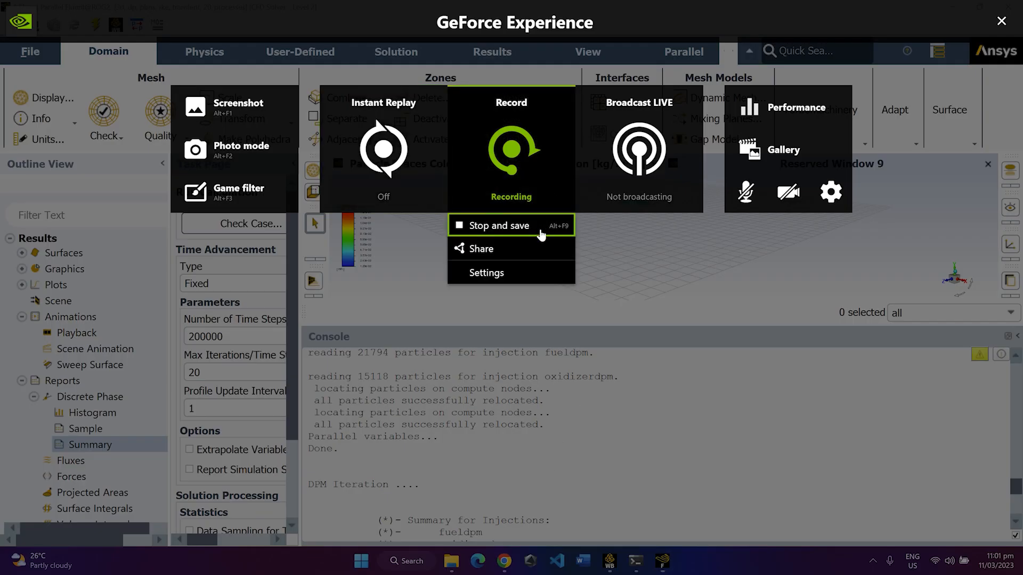